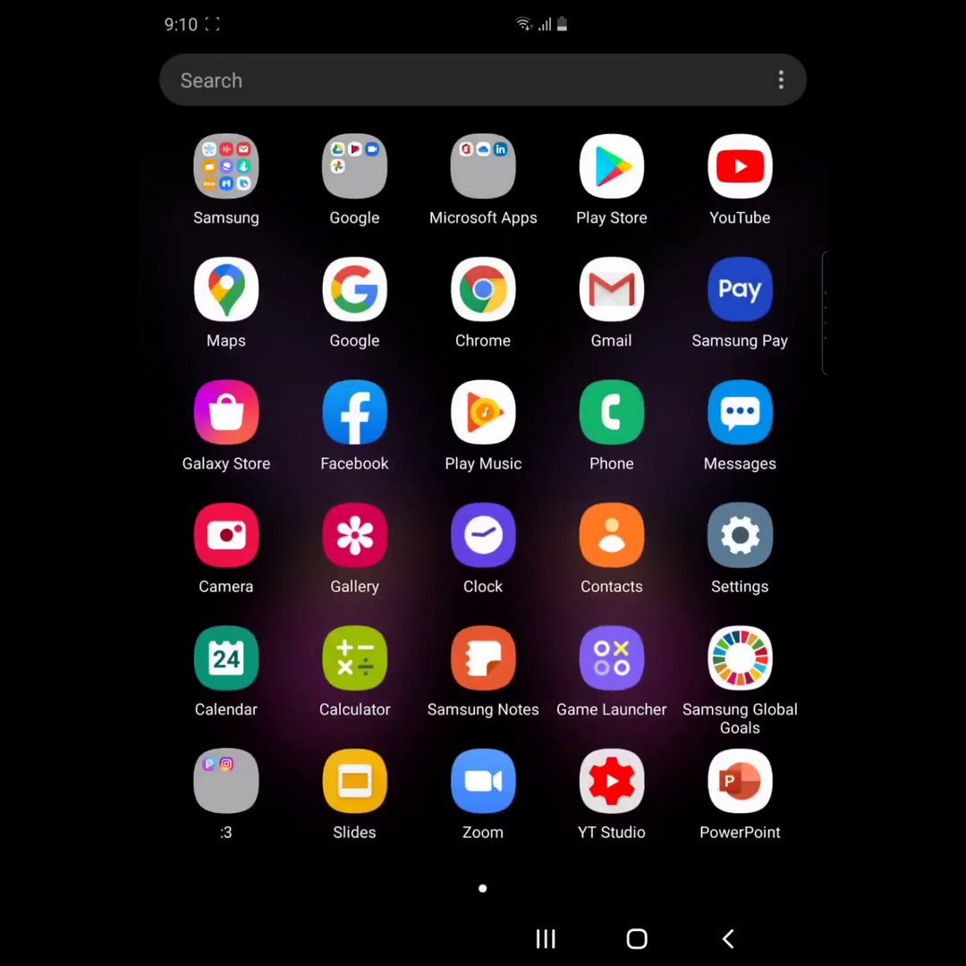
Leave the app drawer and go back to the Android home screen.
click(638, 940)
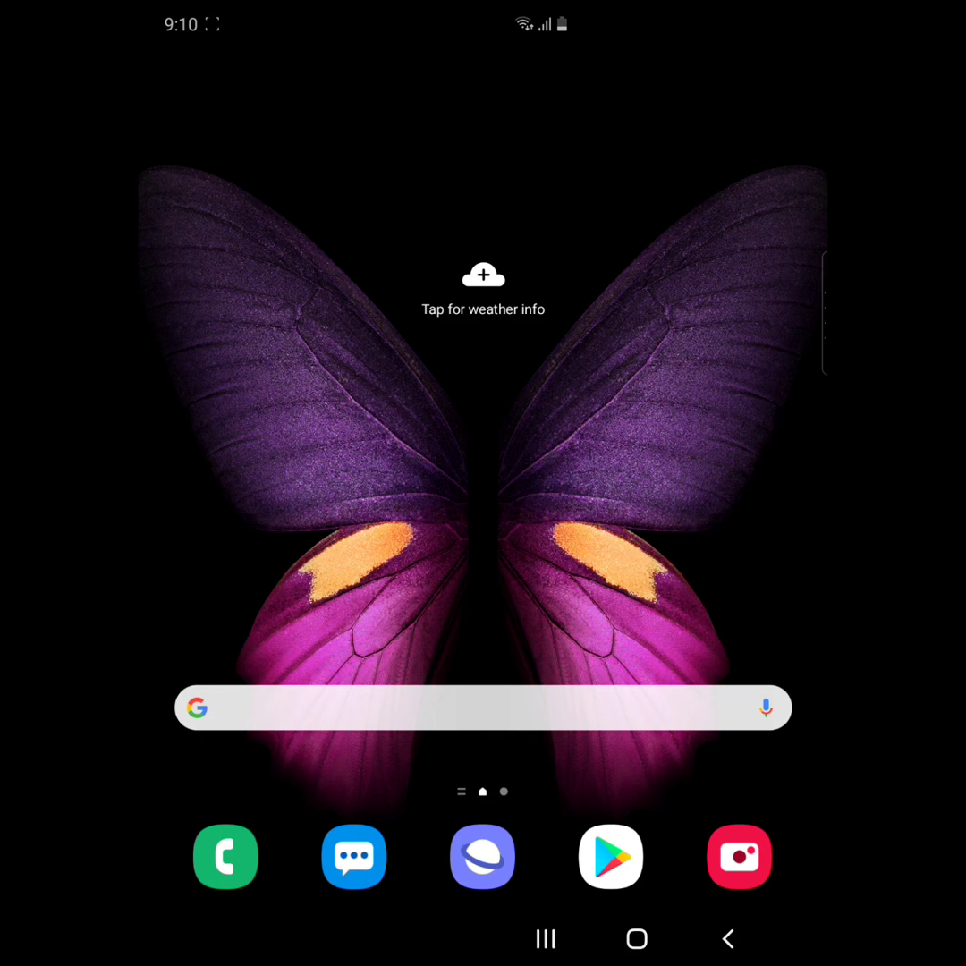
Search the Play Store for 'ppt' and launch Microsoft PowerPoint from its app page.
click(611, 857)
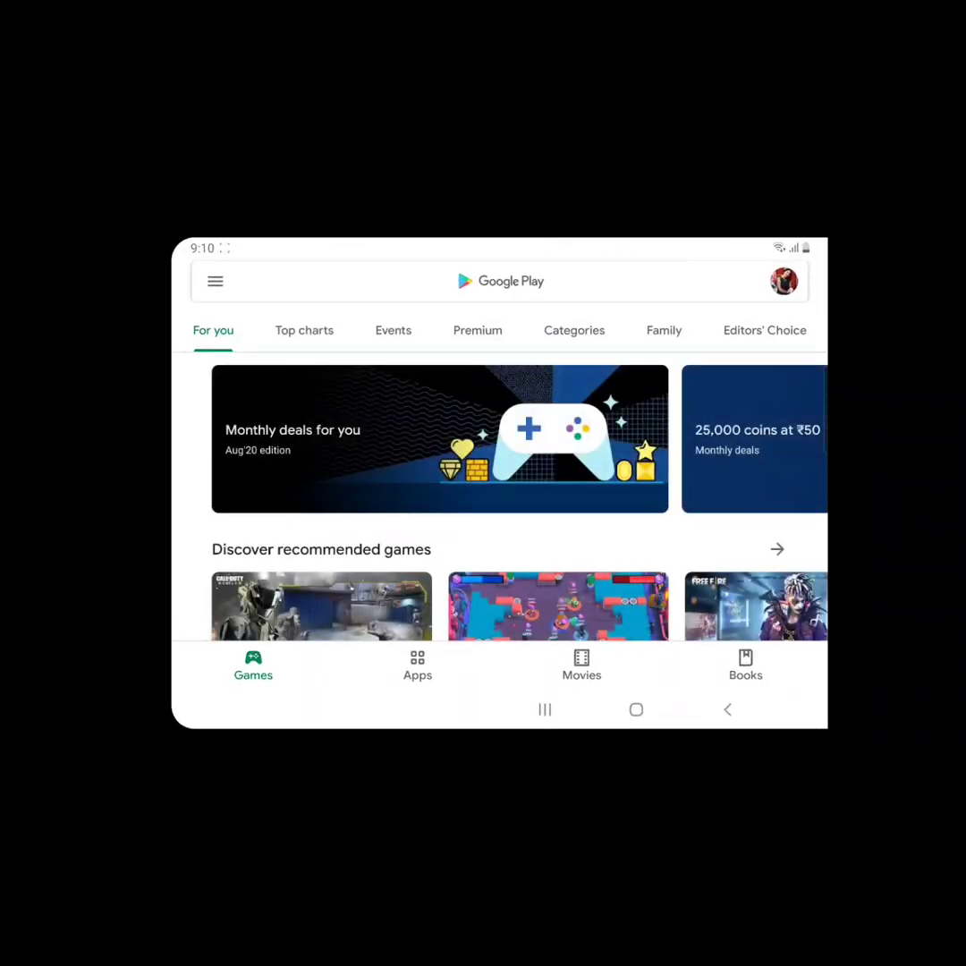
click(501, 281)
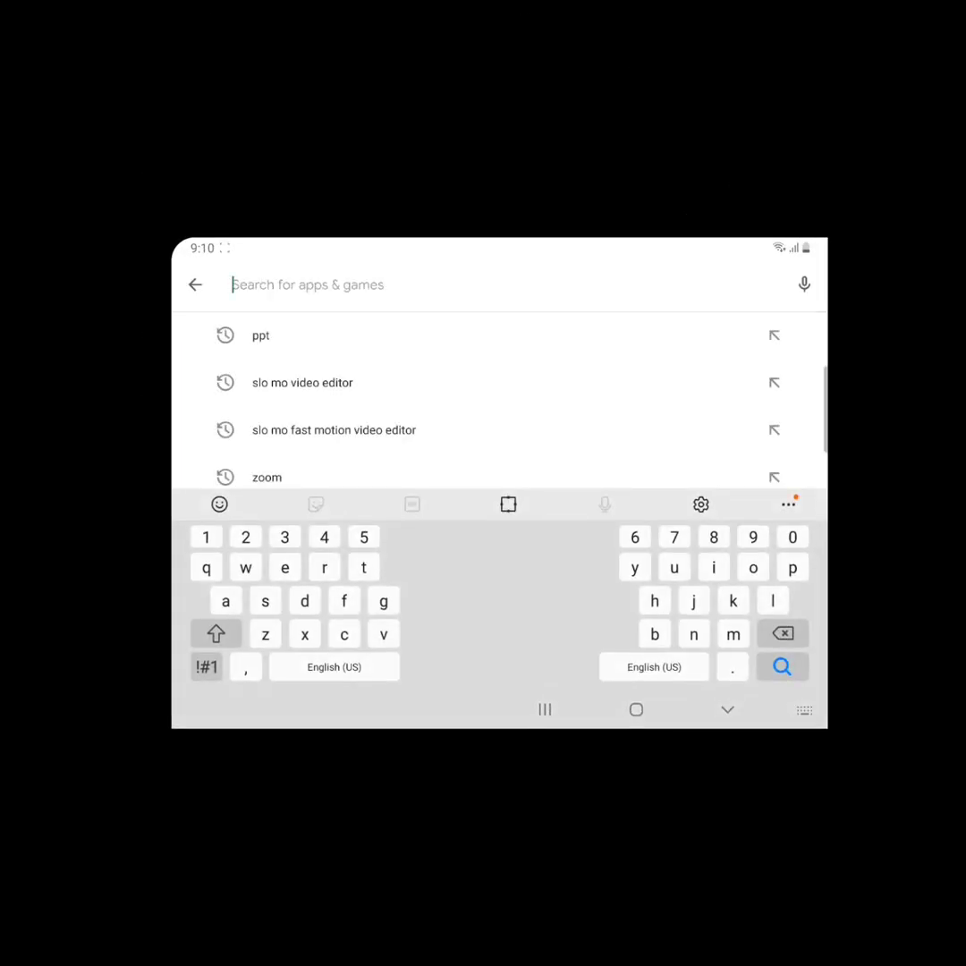
click(260, 335)
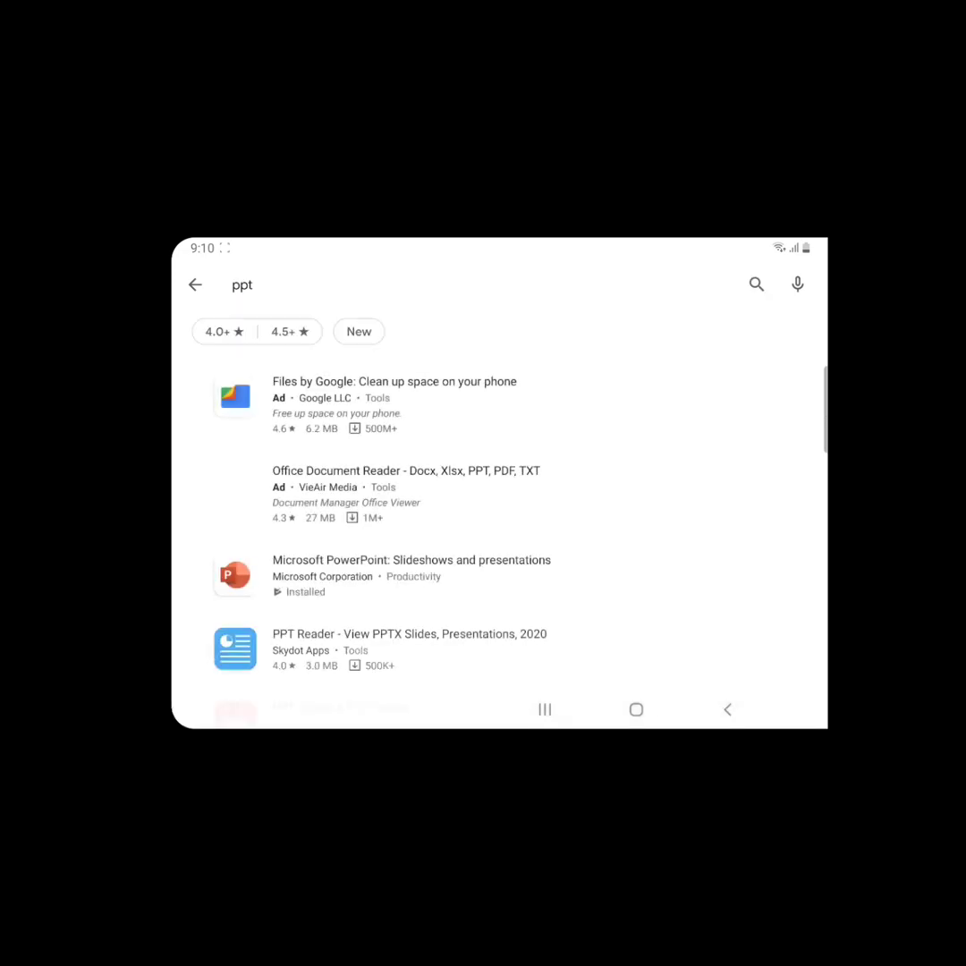
scroll(499, 537, down, 2)
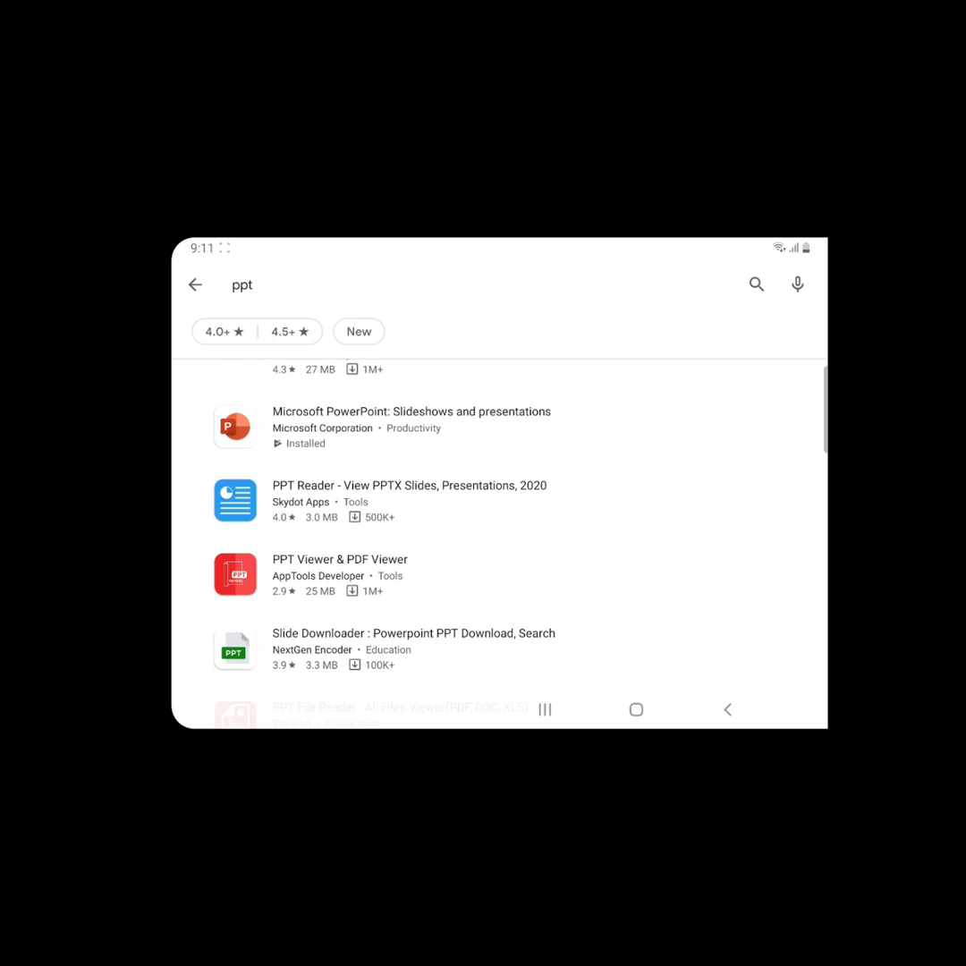
click(412, 427)
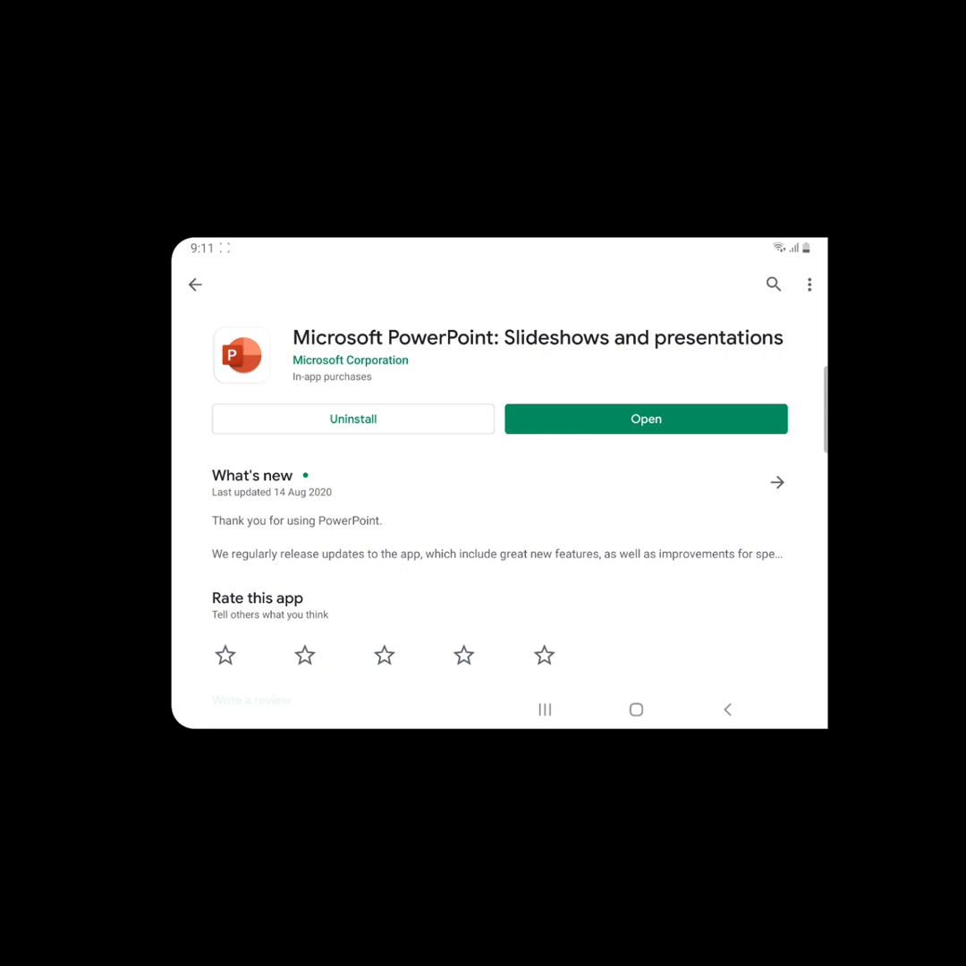
click(646, 419)
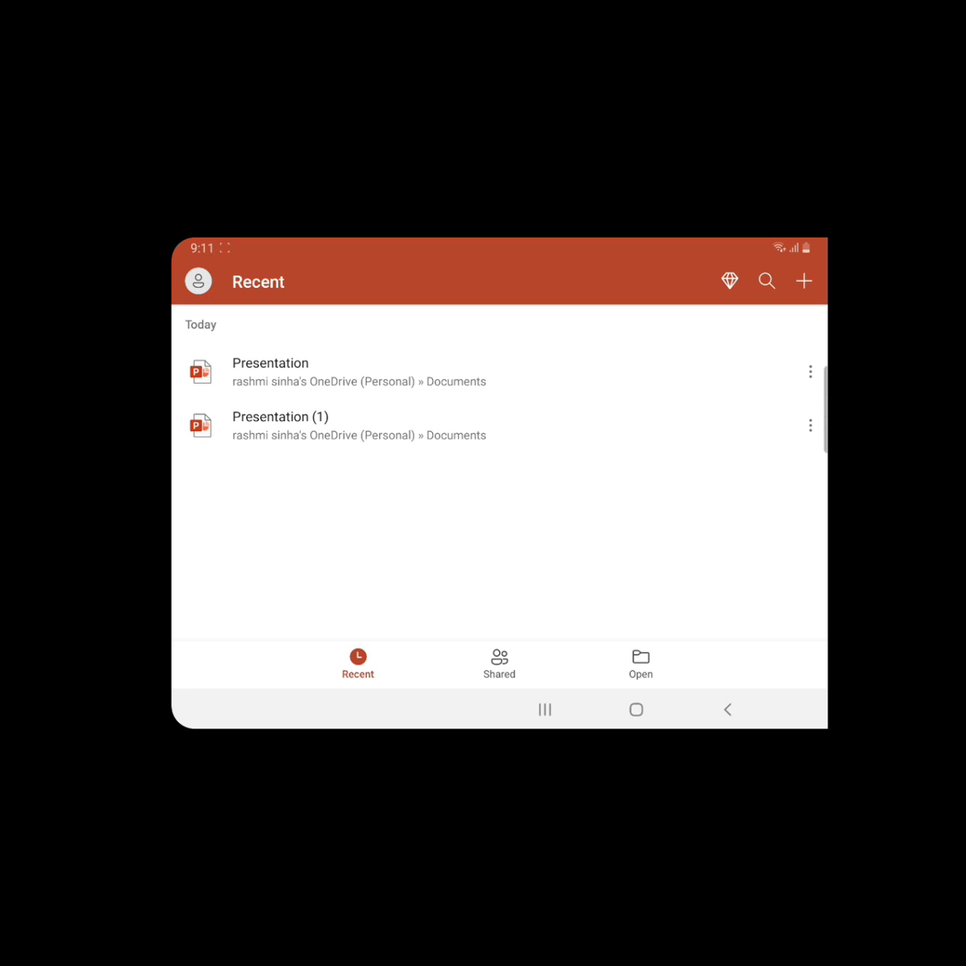
Create a new presentation using the dark, colorful wave design theme.
click(804, 281)
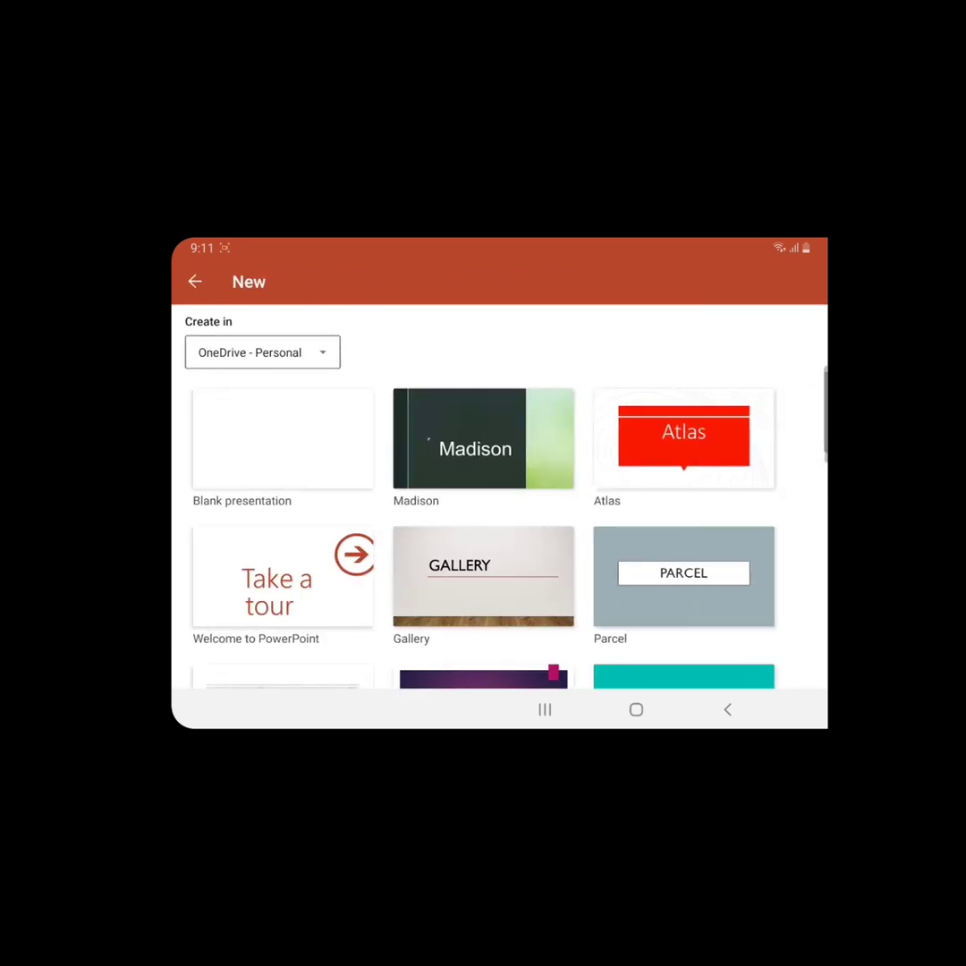
scroll(484, 528, down, 3)
scroll(483, 528, up, 2)
scroll(483, 528, down, 2)
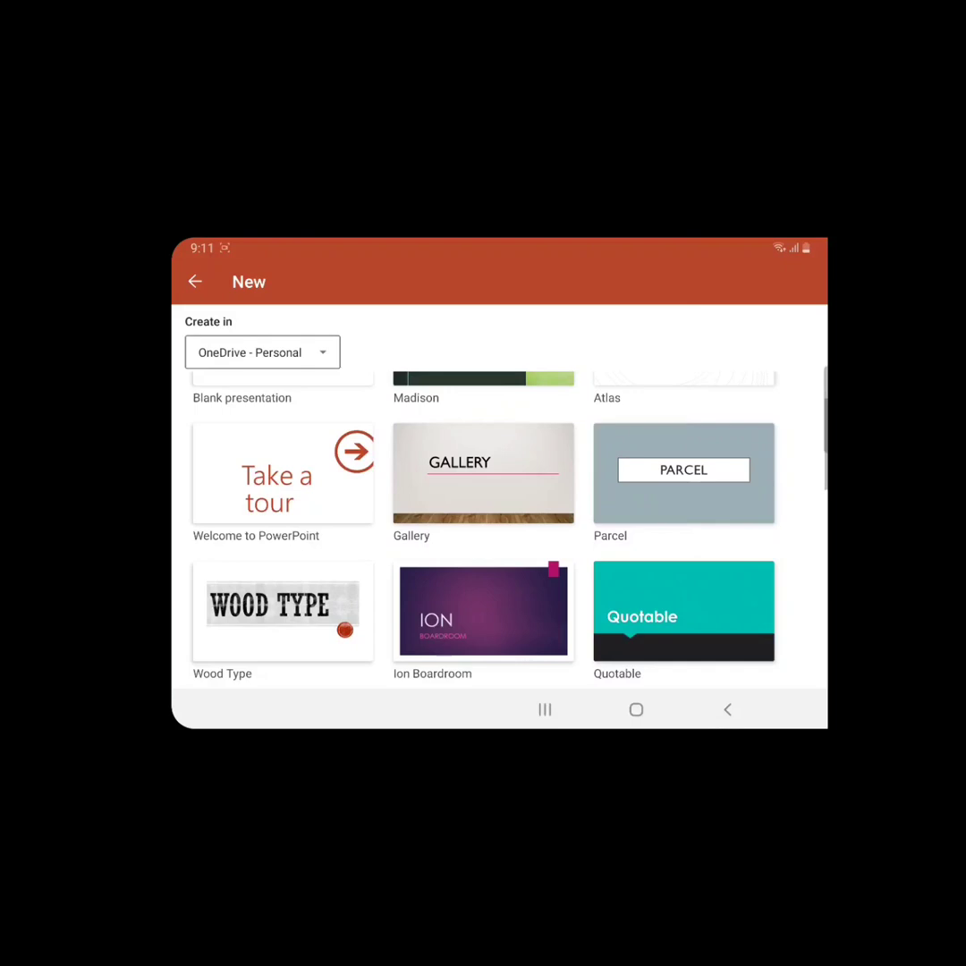
scroll(484, 528, down, 2)
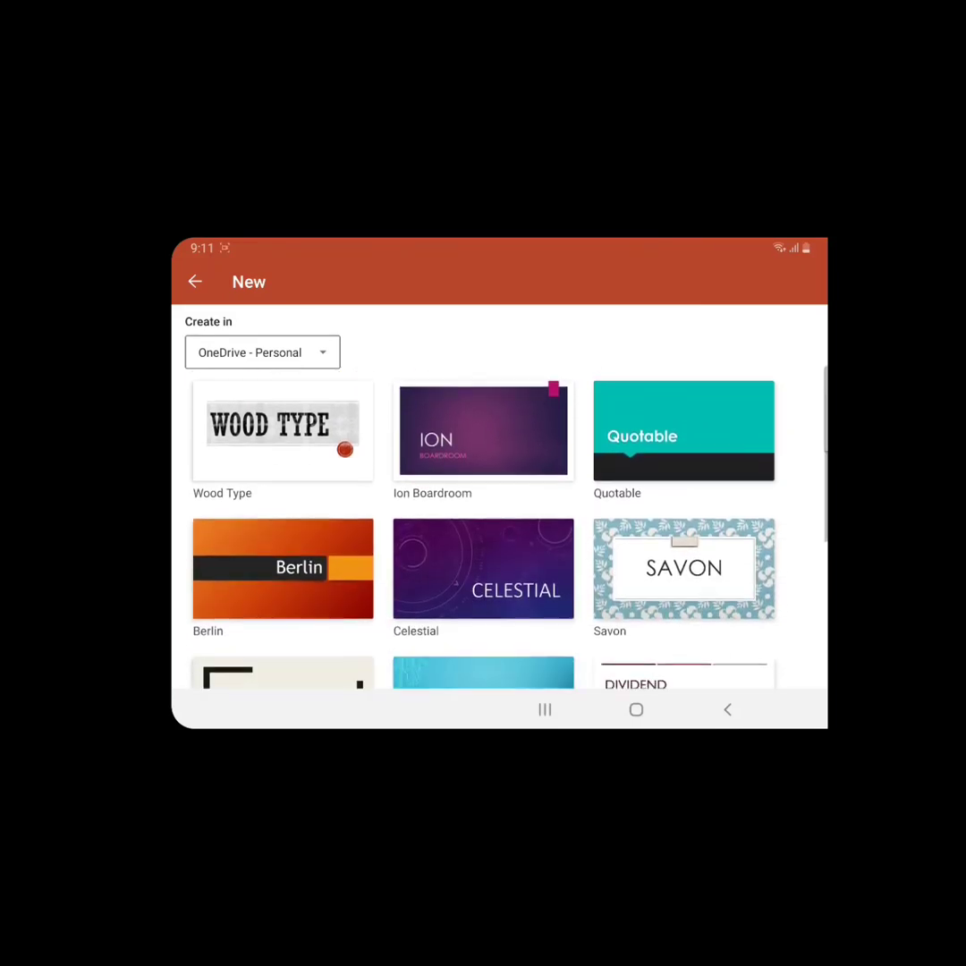
scroll(483, 528, down, 2)
scroll(483, 528, down, 1)
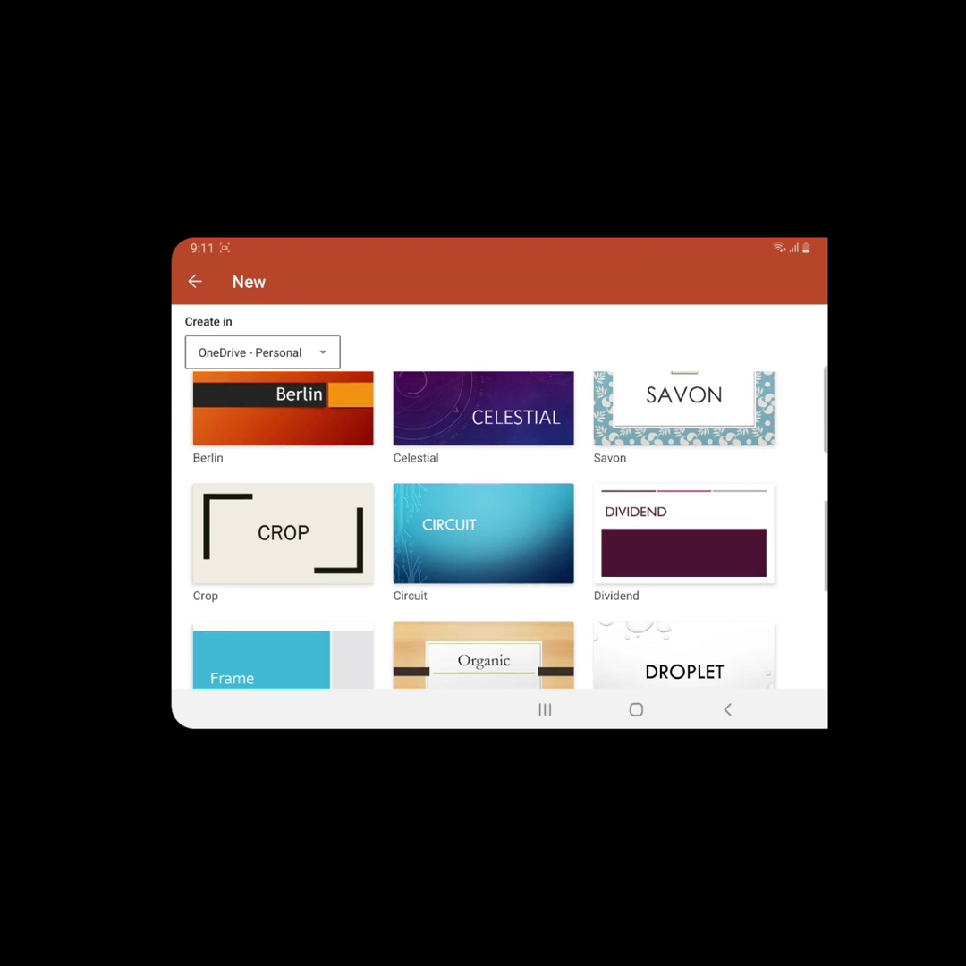
scroll(483, 527, down, 1)
scroll(483, 528, up, 1)
scroll(483, 528, down, 2)
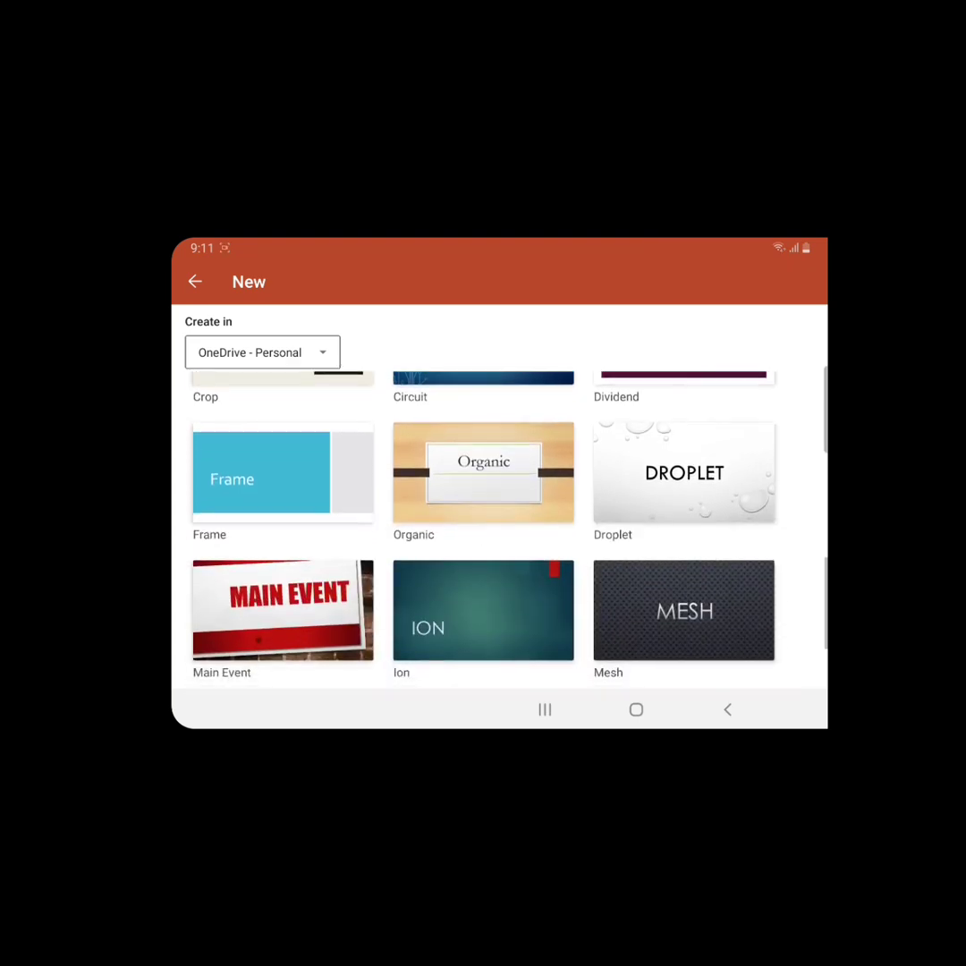
scroll(483, 528, down, 1)
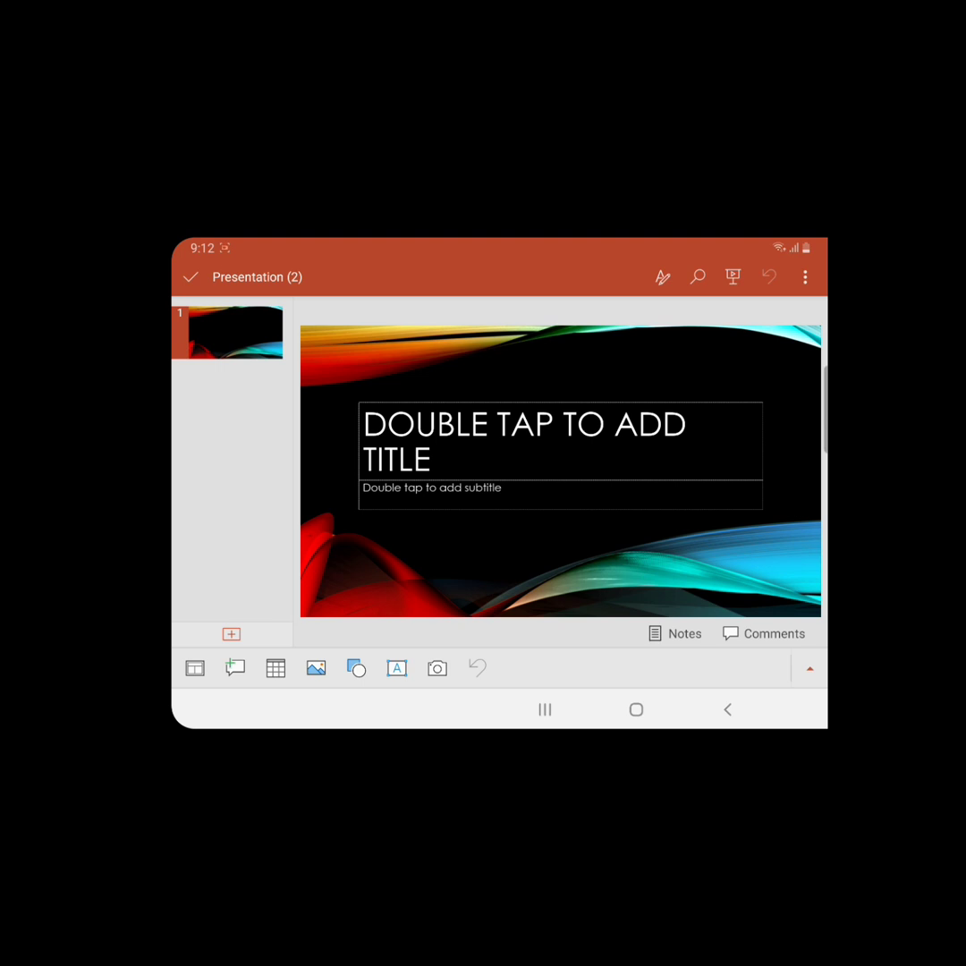
Edit the empty subtitle placeholder, then open and close the ribbon tab list.
double_click(432, 488)
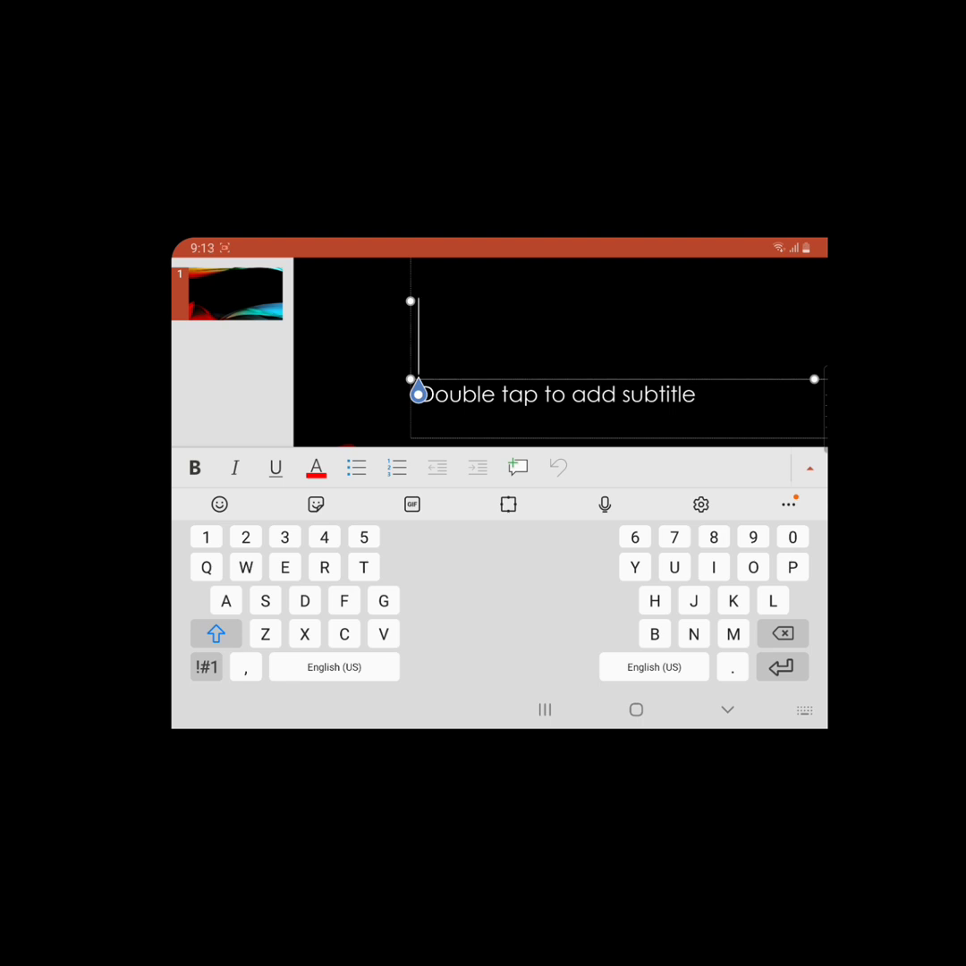
key(Escape)
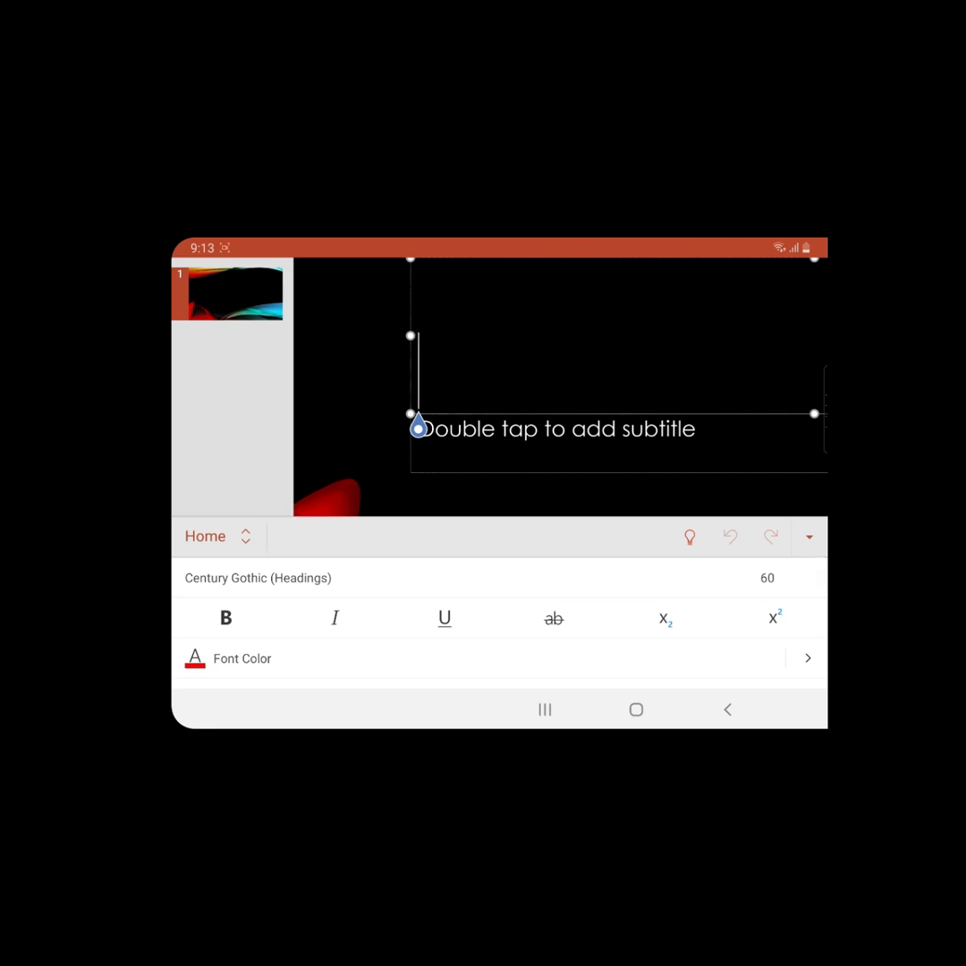
click(215, 536)
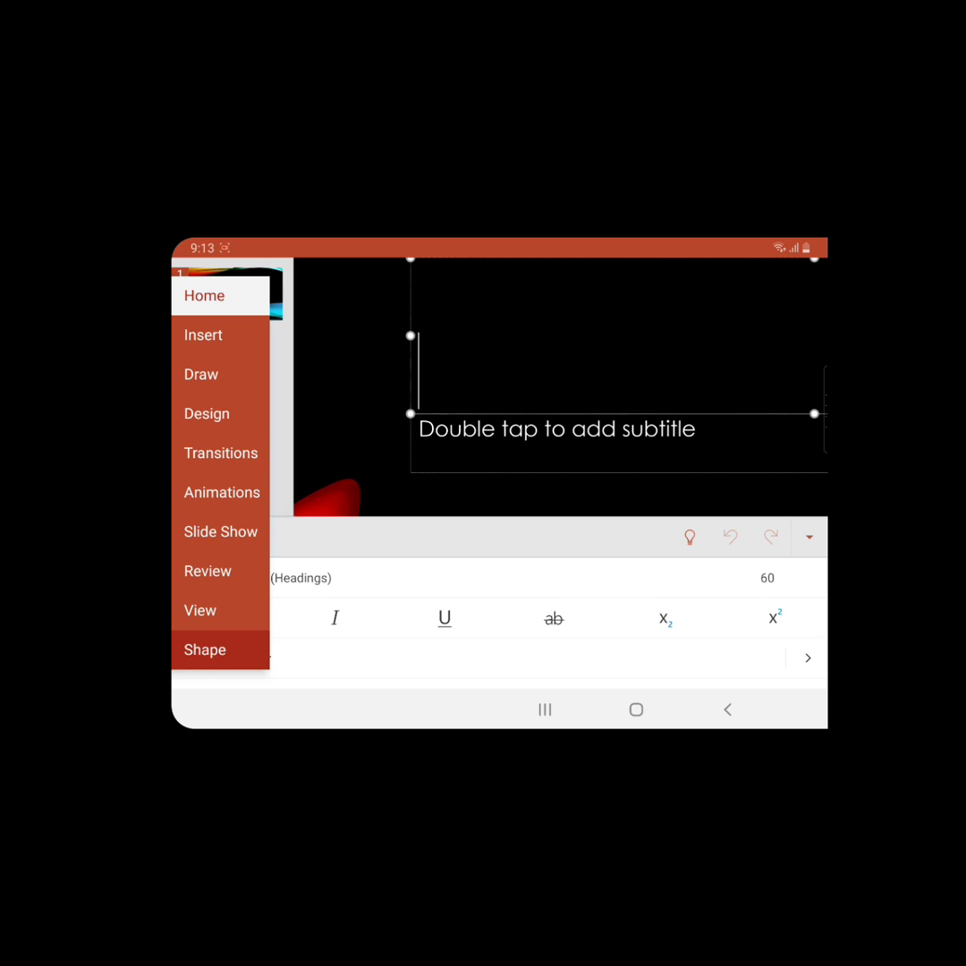
click(421, 429)
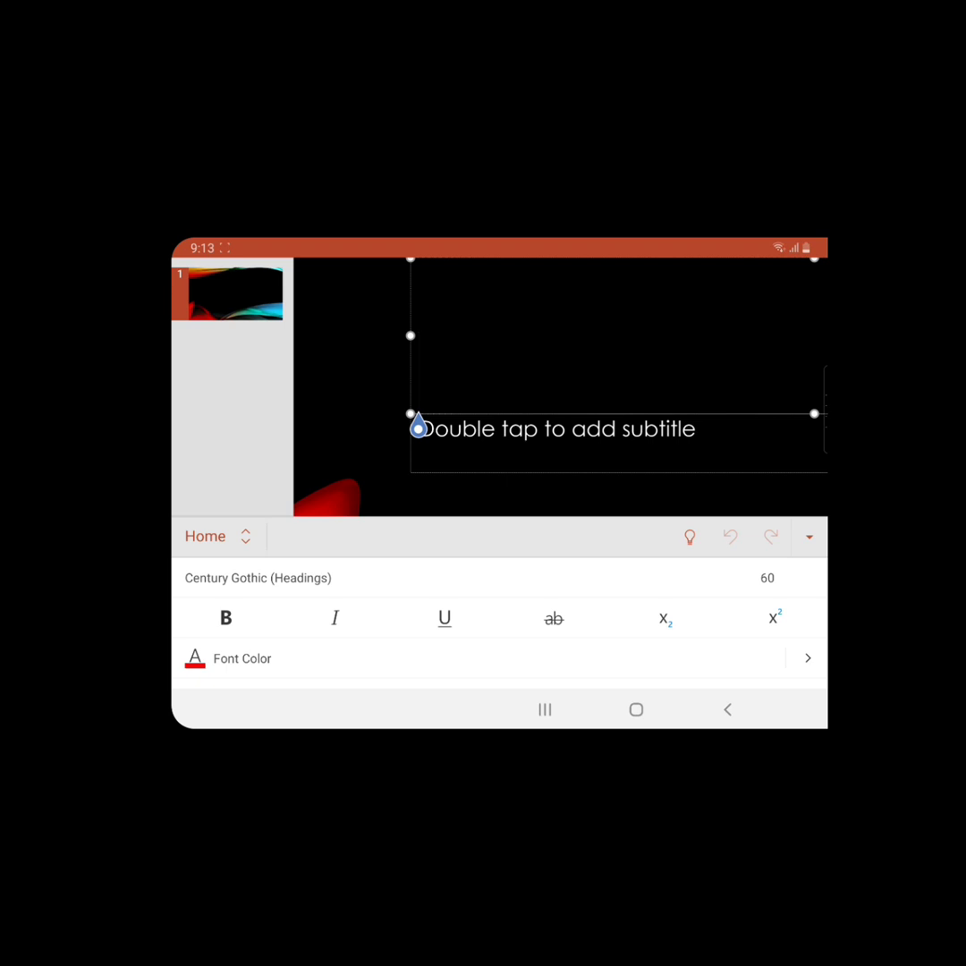
Set the placeholder font to Algerian at size 44, ready for typing.
click(257, 578)
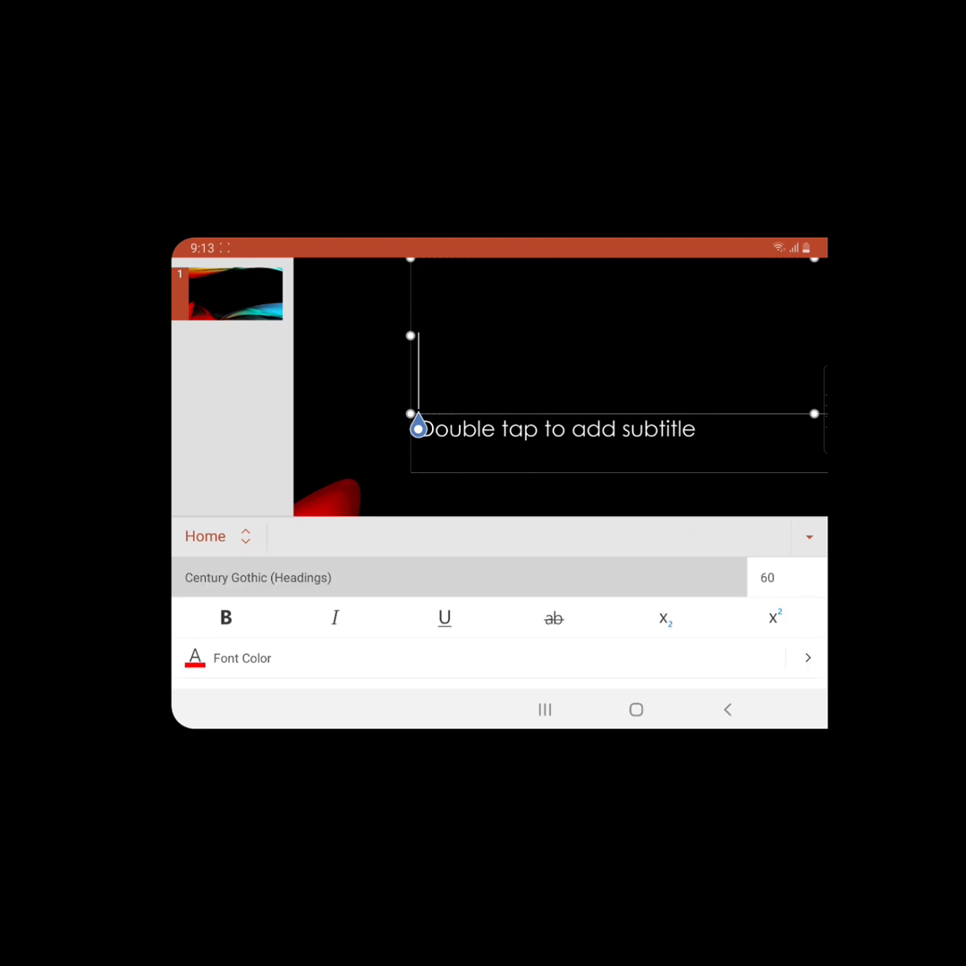
scroll(499, 626, down, 2)
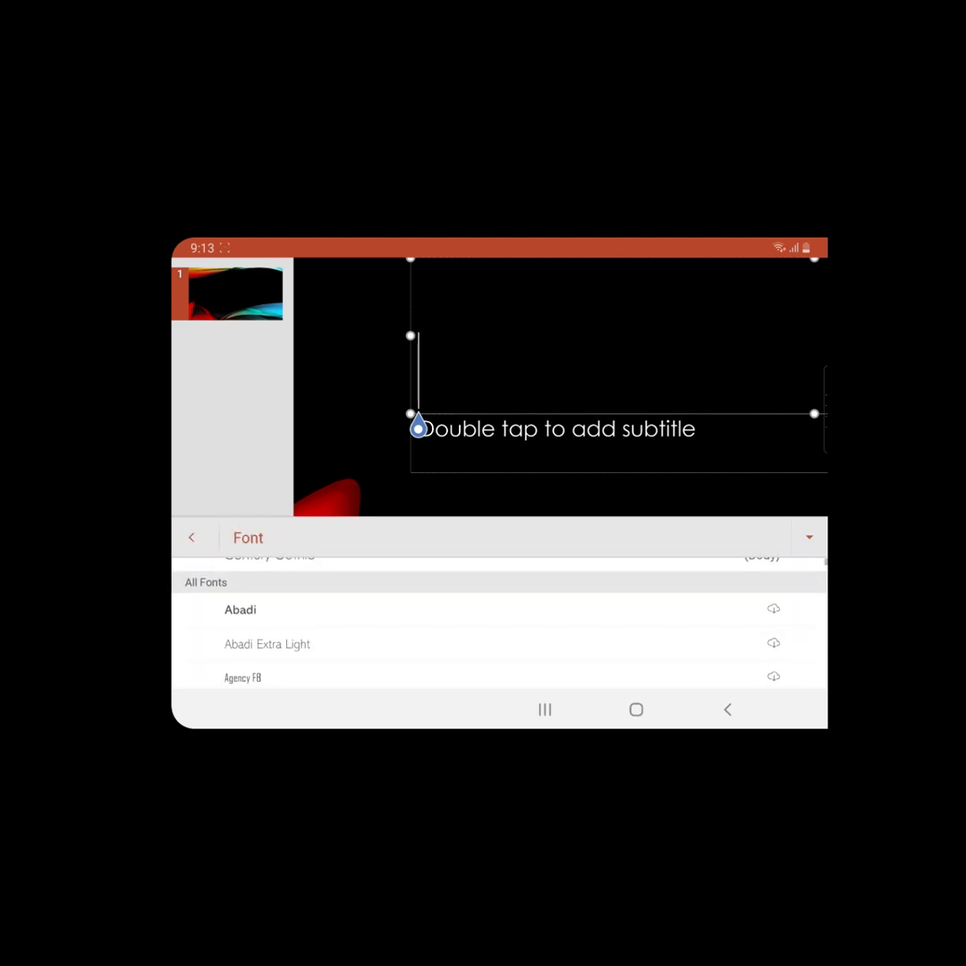
scroll(499, 627, down, 2)
scroll(500, 626, down, 1)
scroll(499, 626, down, 1)
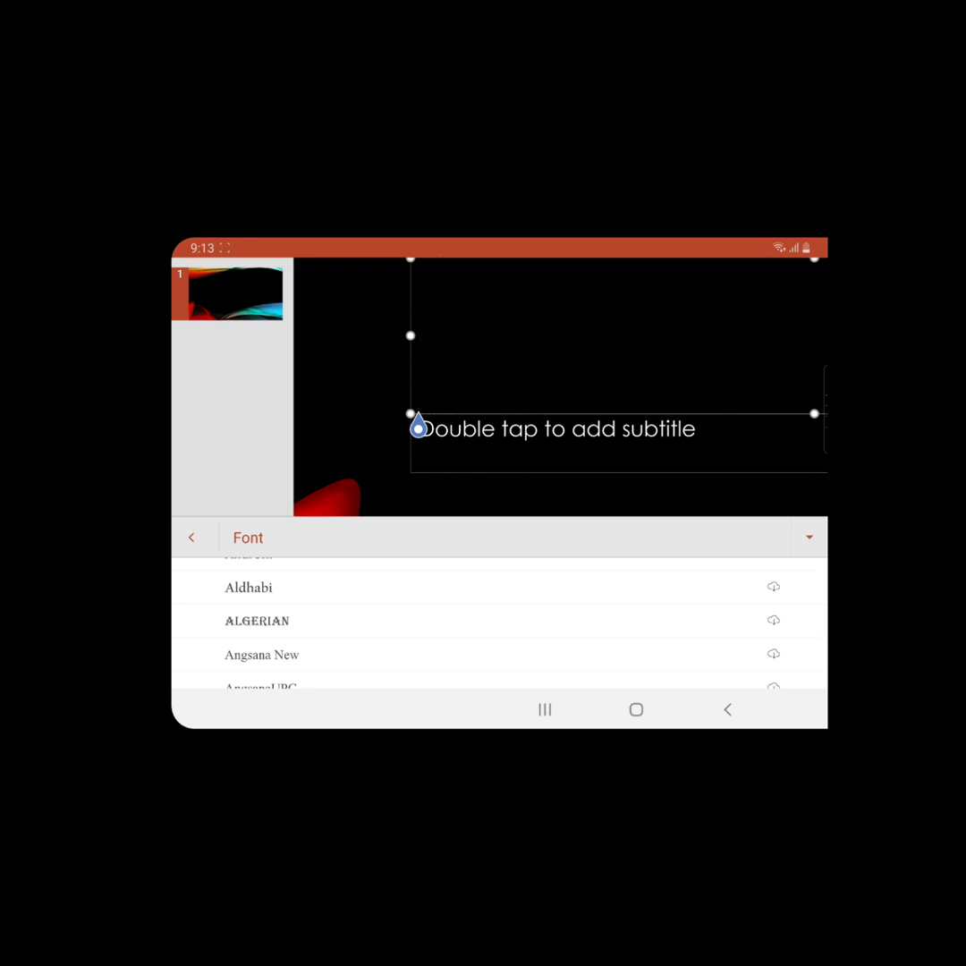
click(357, 620)
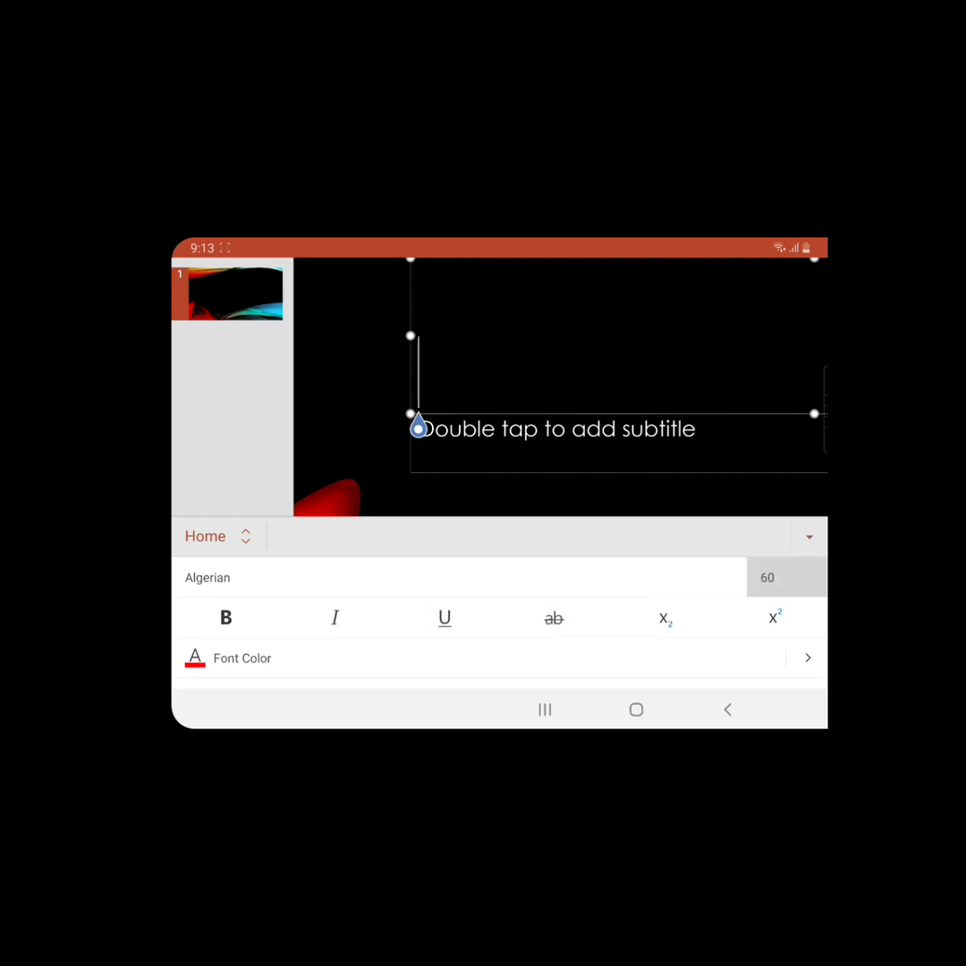
click(768, 577)
scroll(499, 626, down, 1)
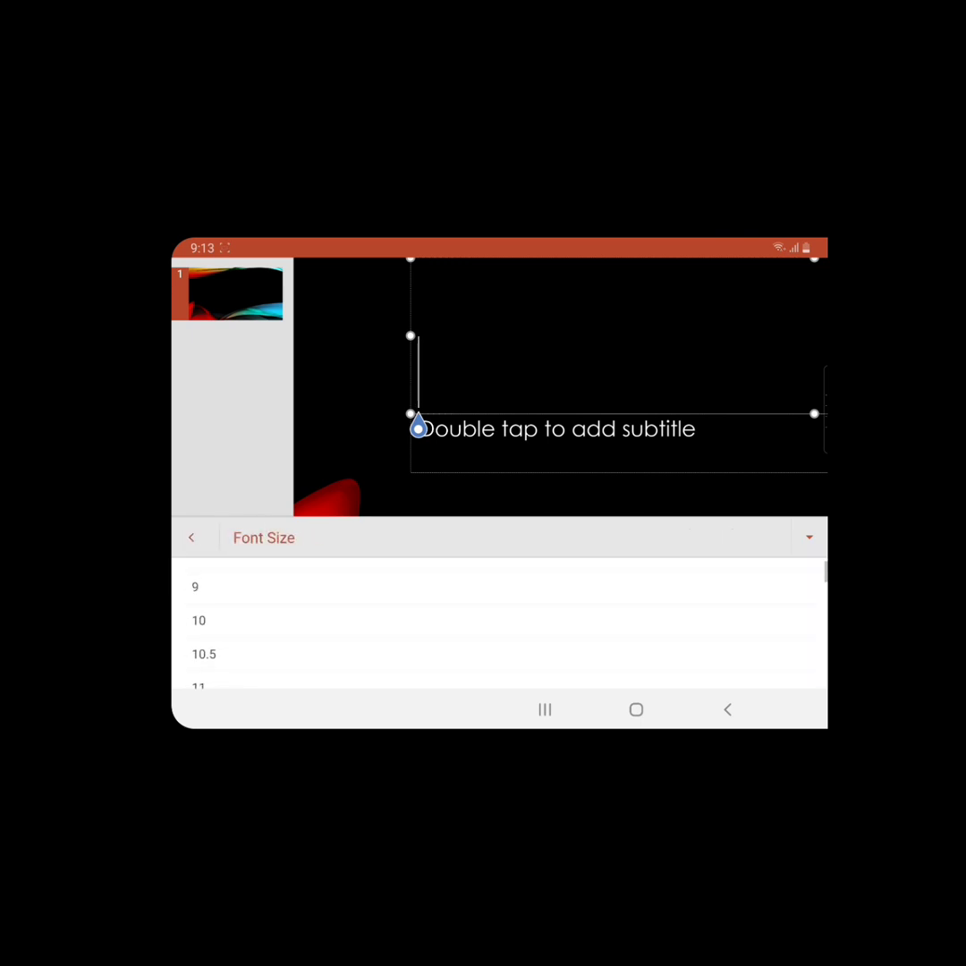
scroll(499, 627, down, 2)
scroll(499, 627, down, 2)
scroll(499, 626, down, 2)
scroll(500, 627, up, 4)
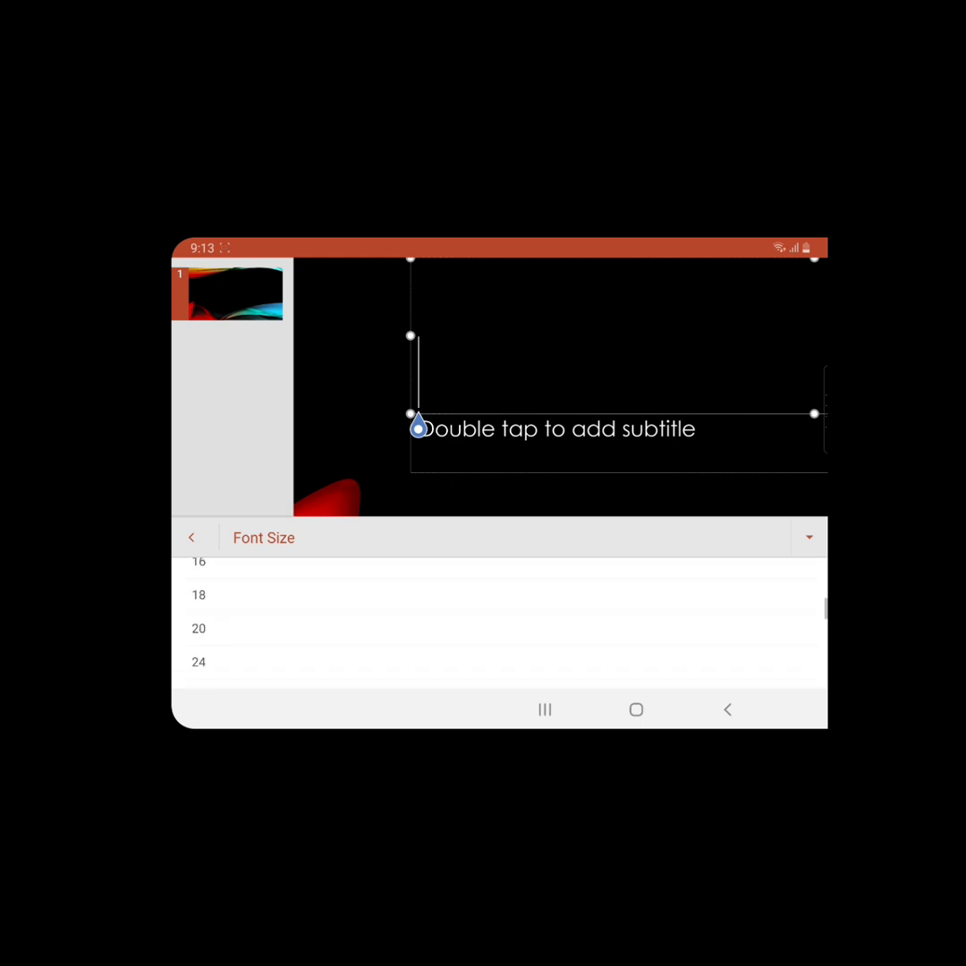
scroll(500, 626, up, 1)
scroll(499, 626, up, 1)
scroll(499, 626, down, 2)
scroll(499, 626, down, 1)
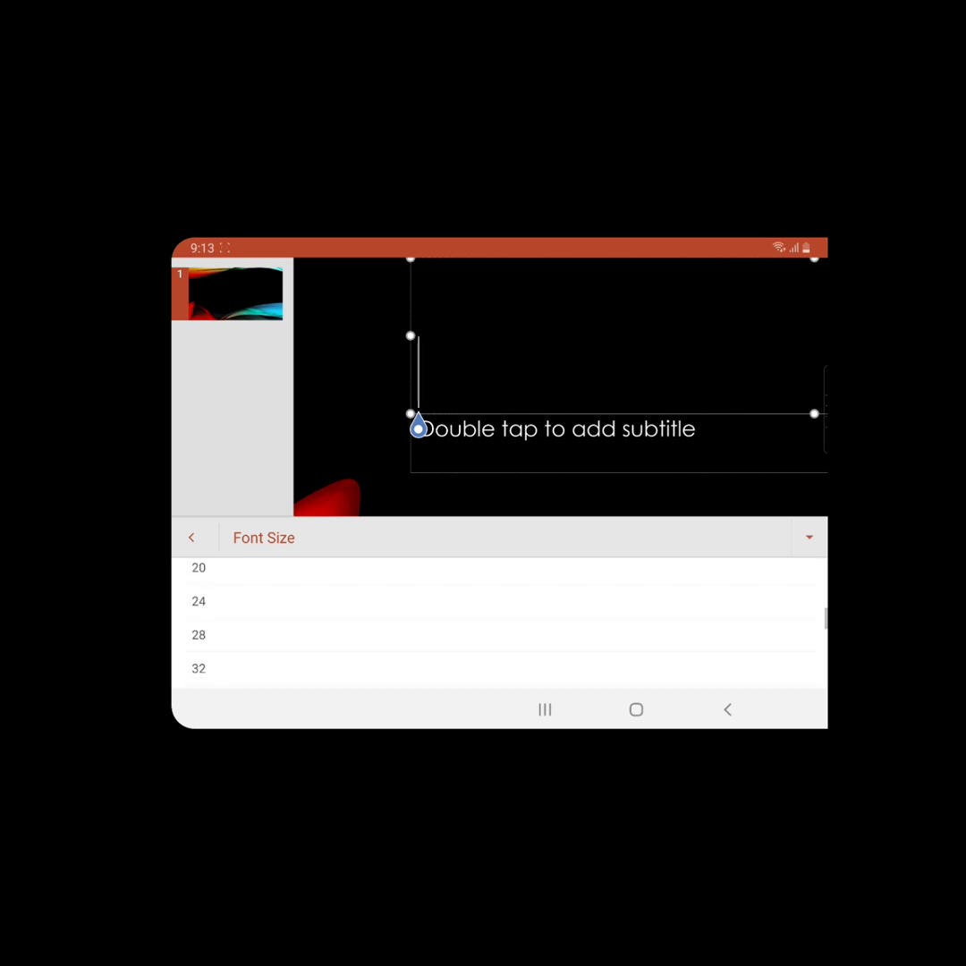
scroll(499, 626, down, 1)
scroll(499, 626, down, 1)
scroll(499, 627, down, 1)
scroll(499, 627, down, 1)
click(198, 633)
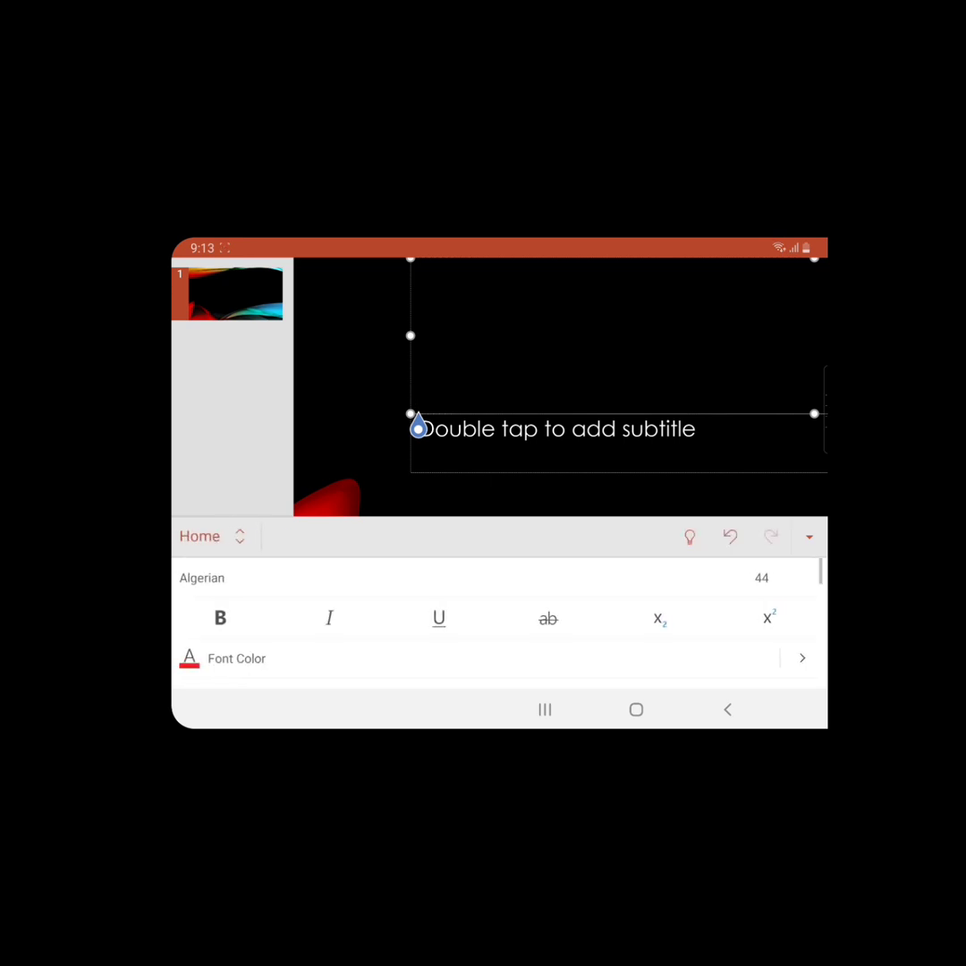
click(418, 429)
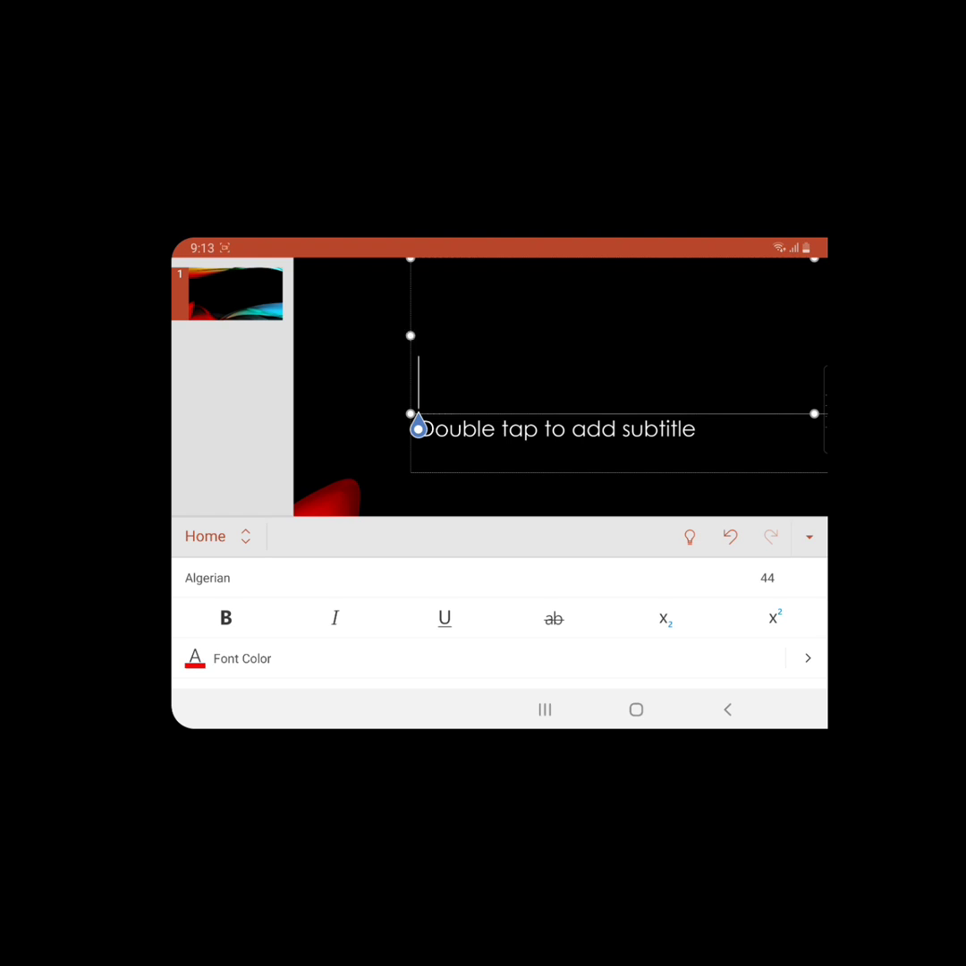
click(809, 537)
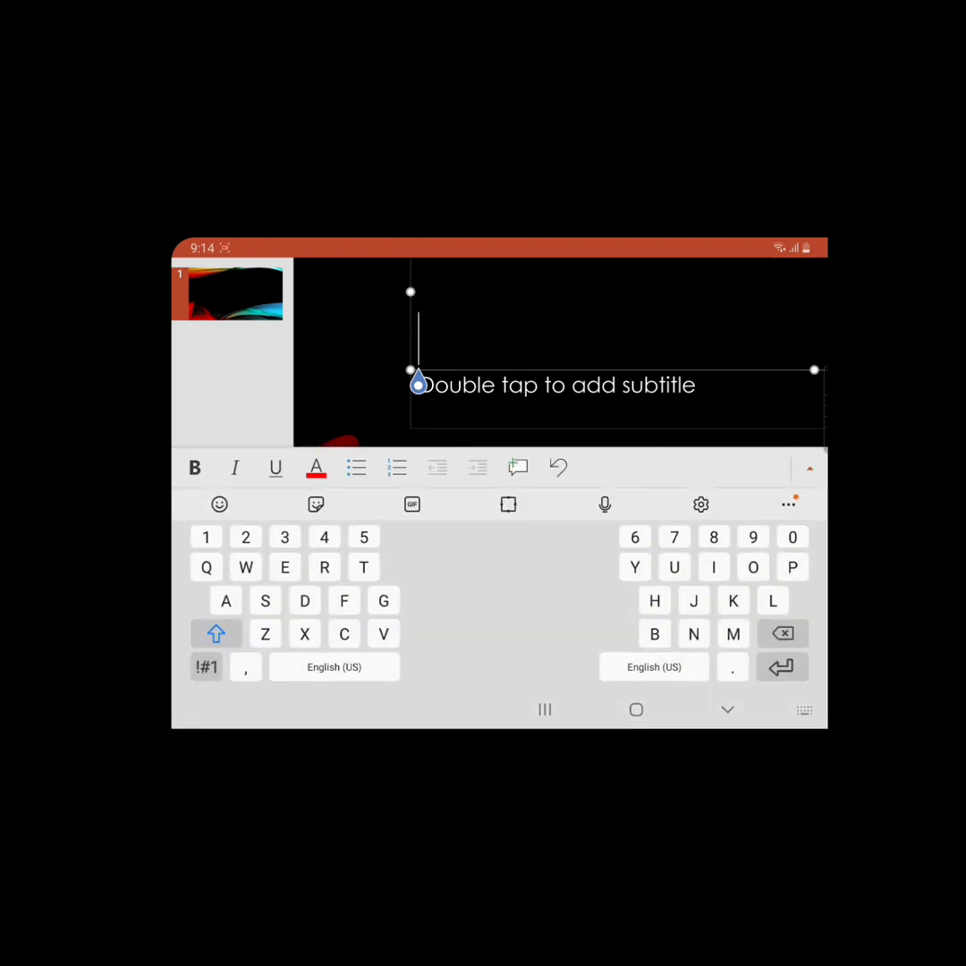
text(MY)
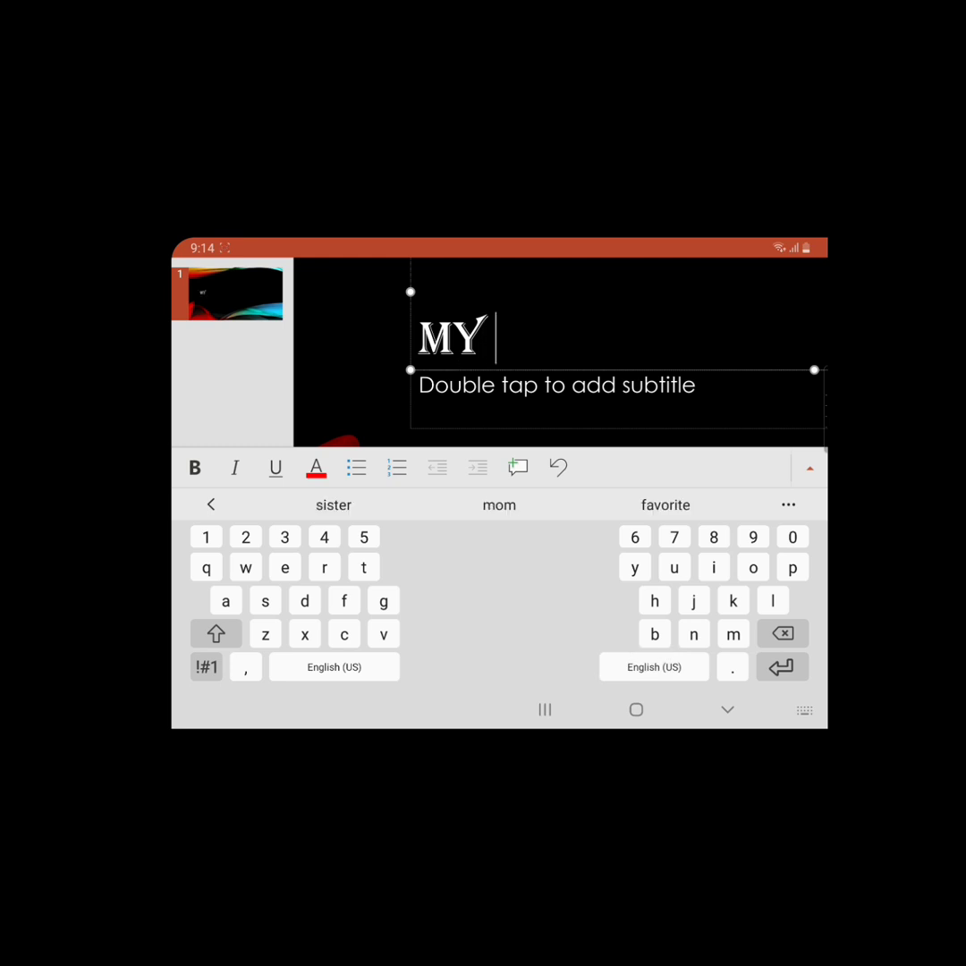
text( yout)
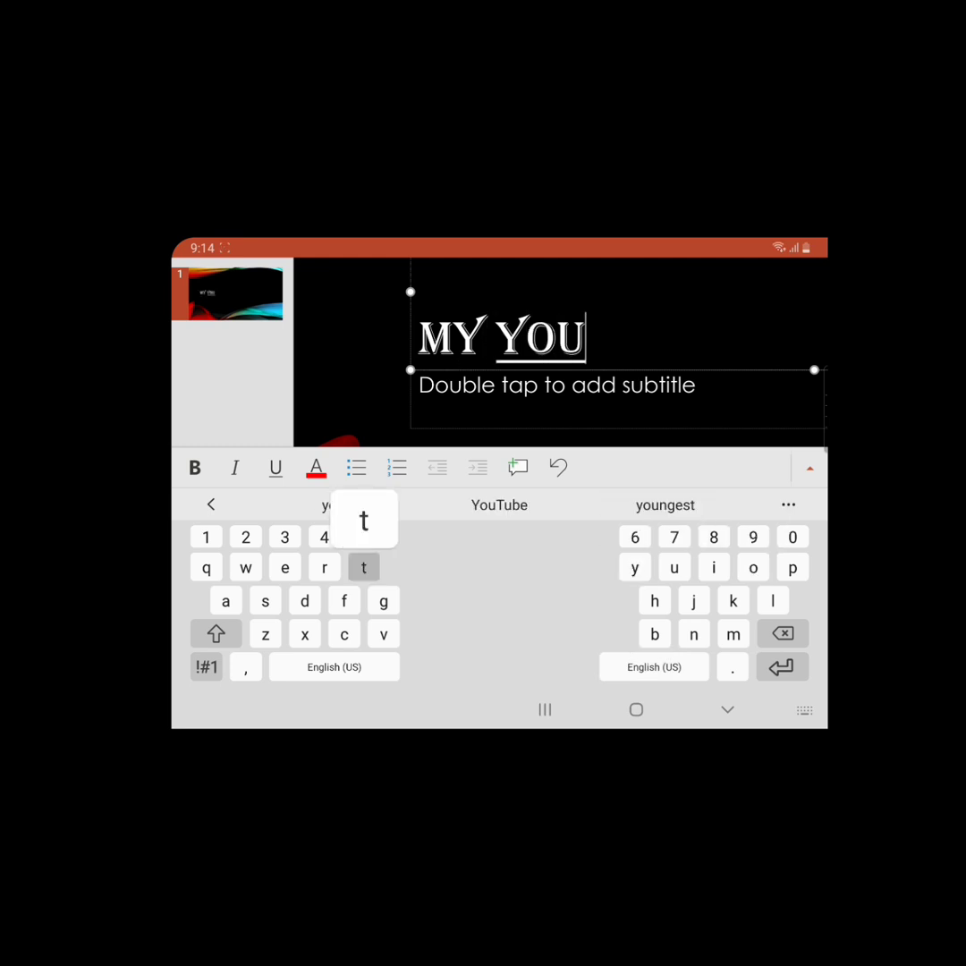
text(ube)
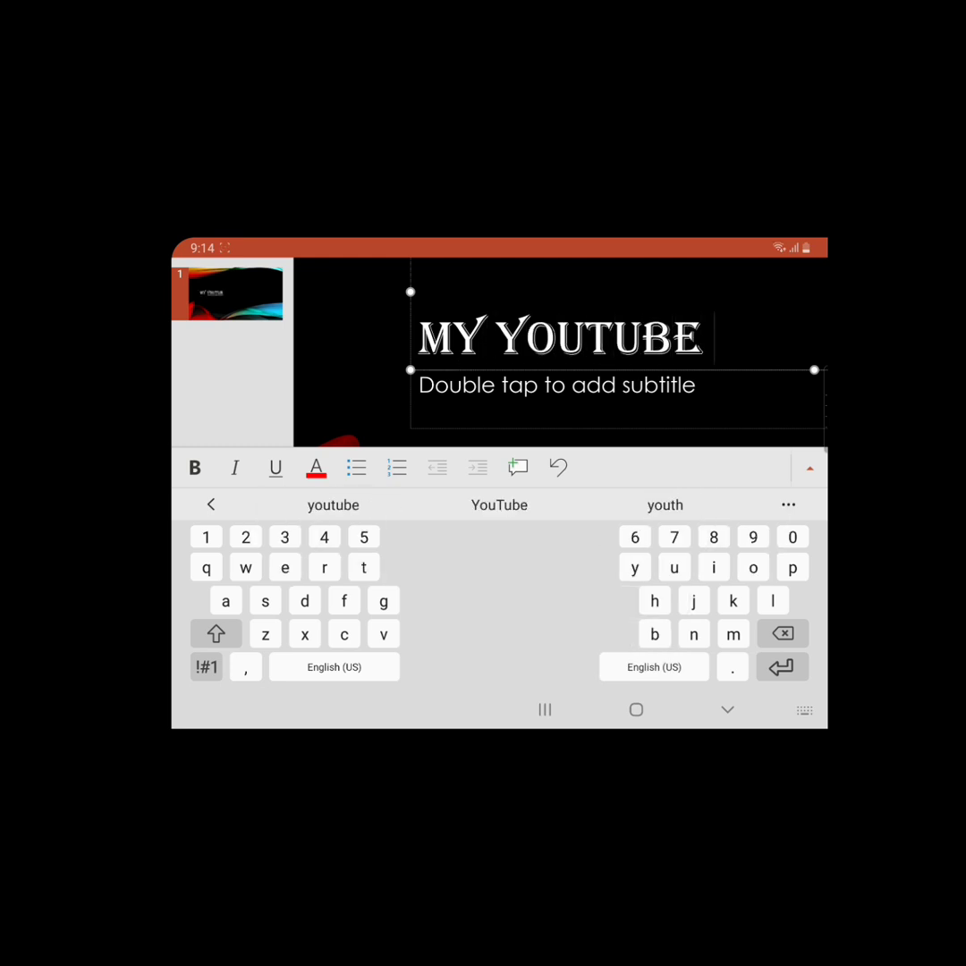
text( stor)
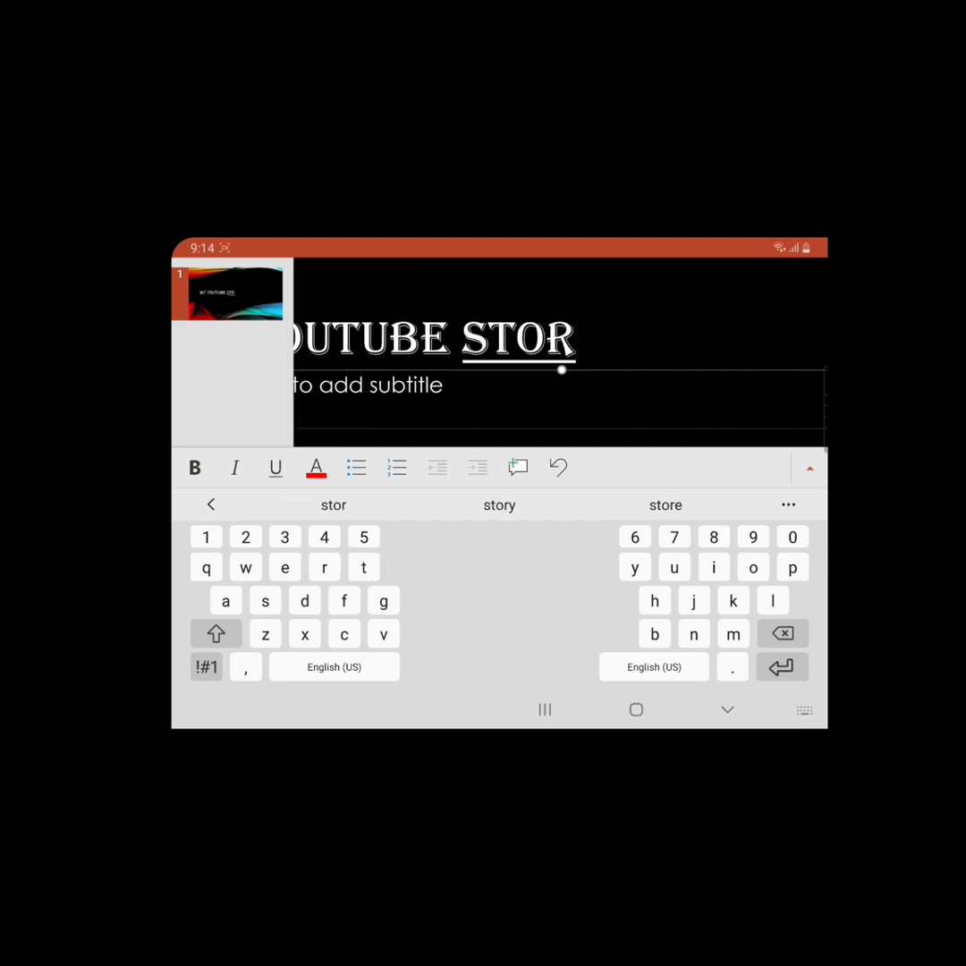
text(y)
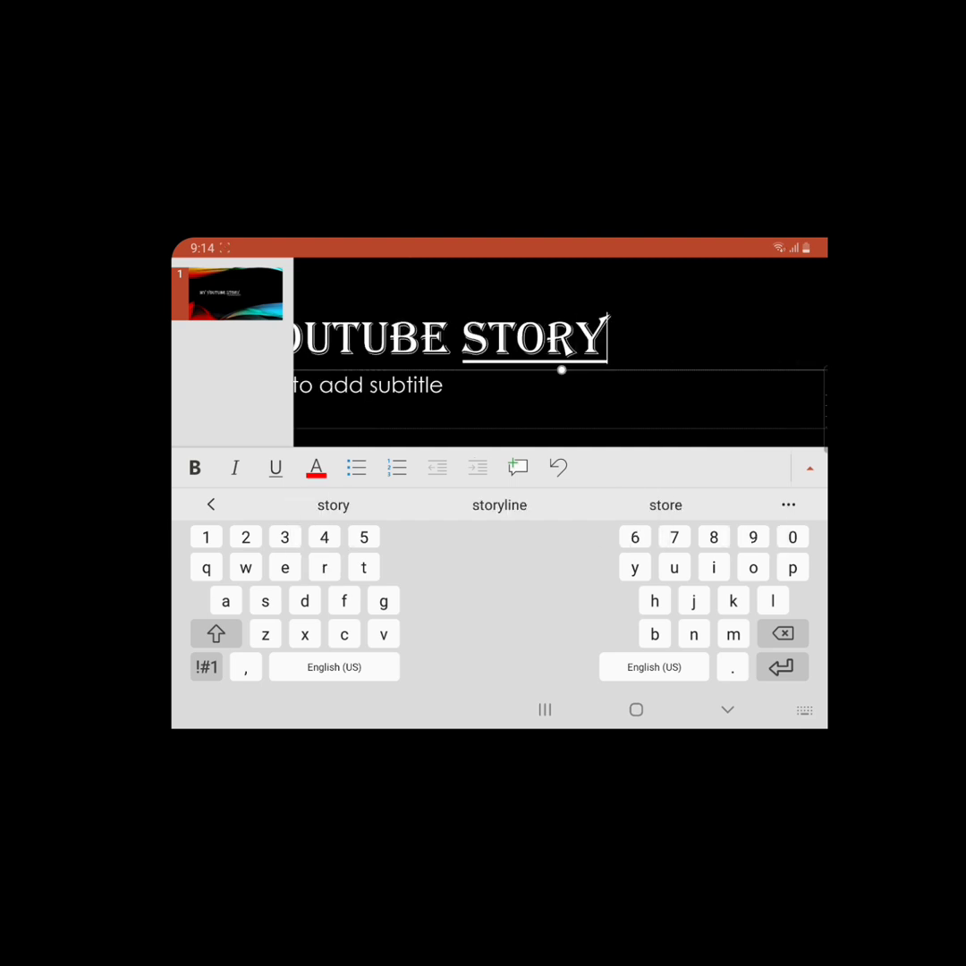
Enter 'MY YOUTUBE STORY' as the title and close the keyboard.
click(561, 344)
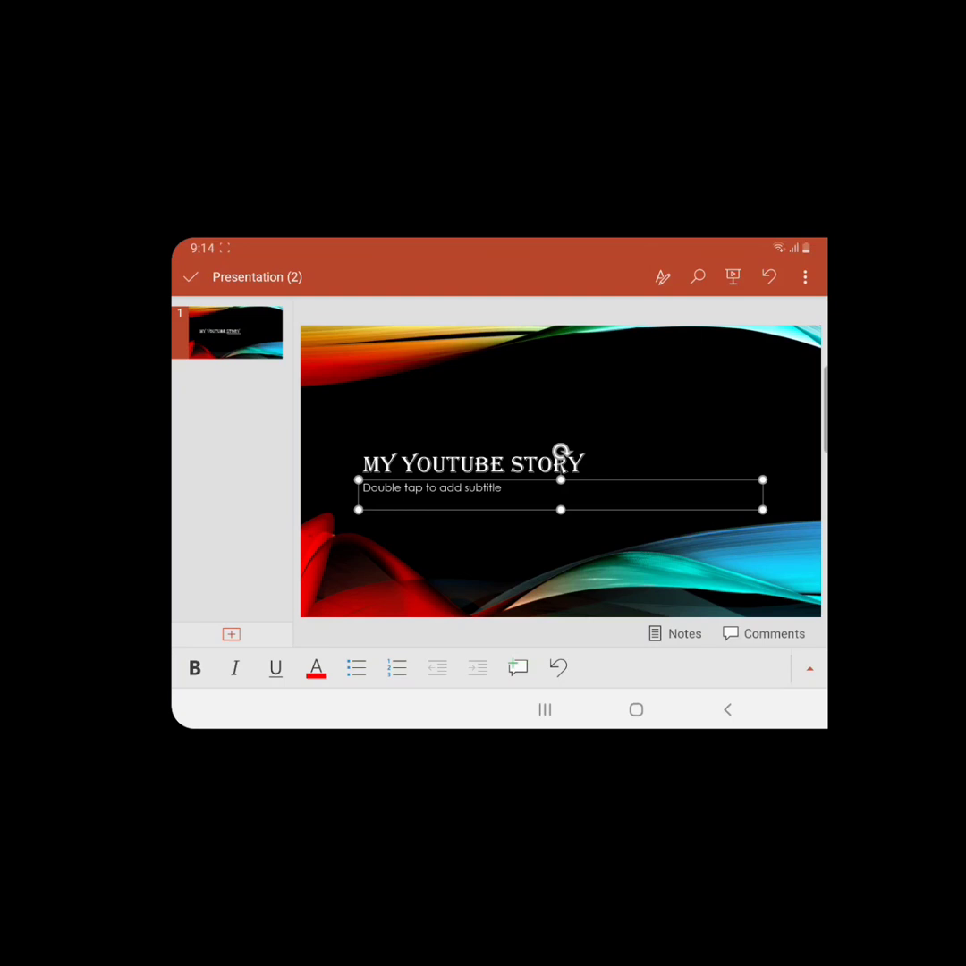
Make the subtitle text yellow, replacing an initial blue choice, and start typing 'By'.
click(433, 494)
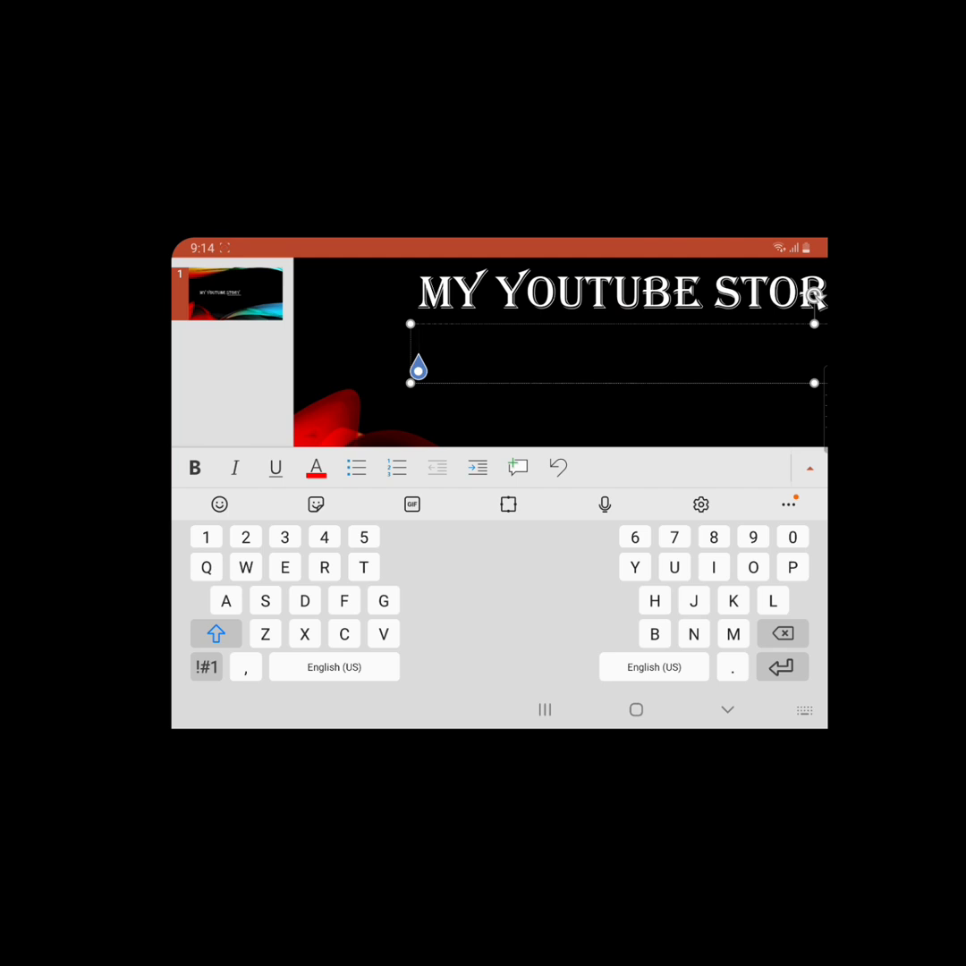
click(316, 467)
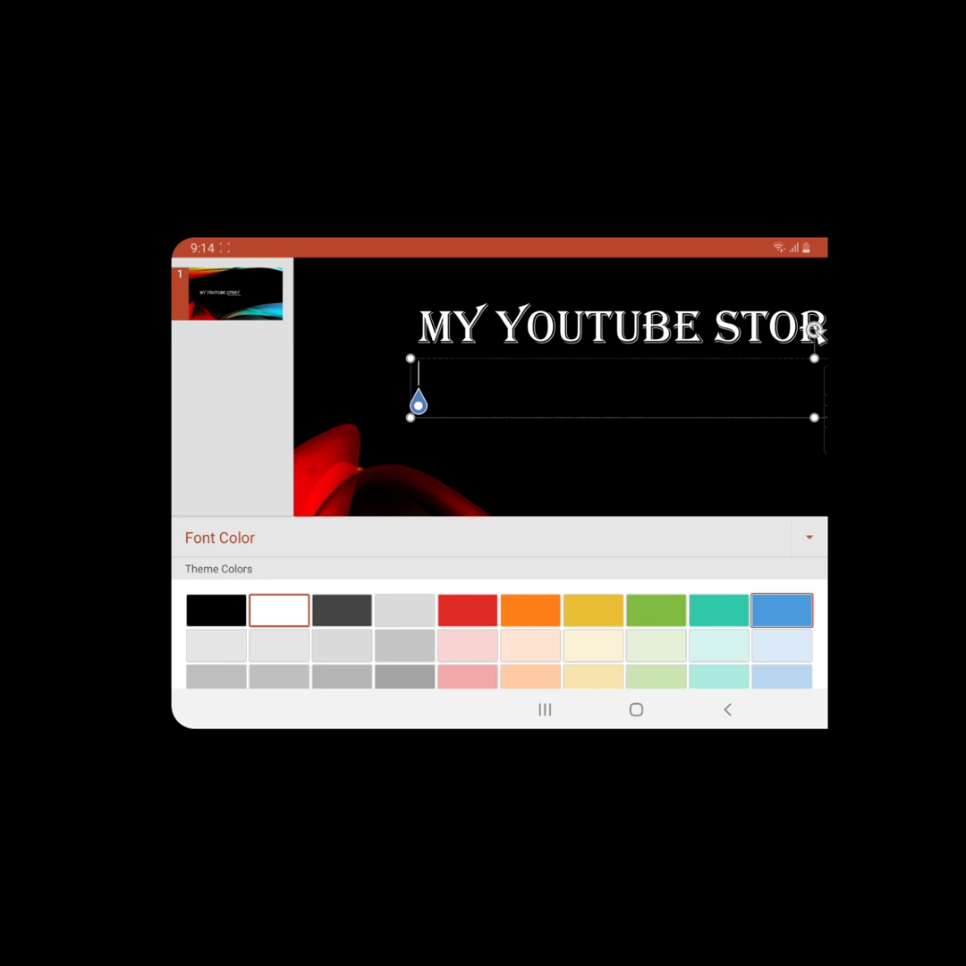
click(608, 389)
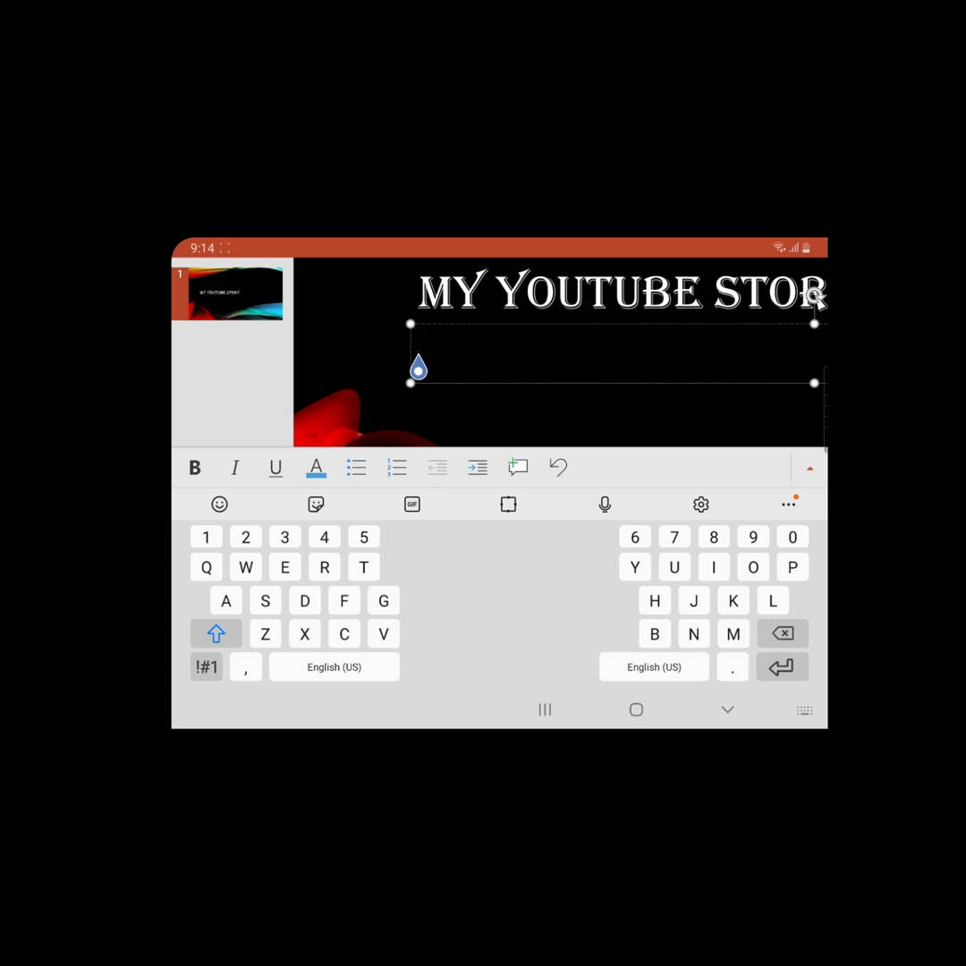
click(315, 467)
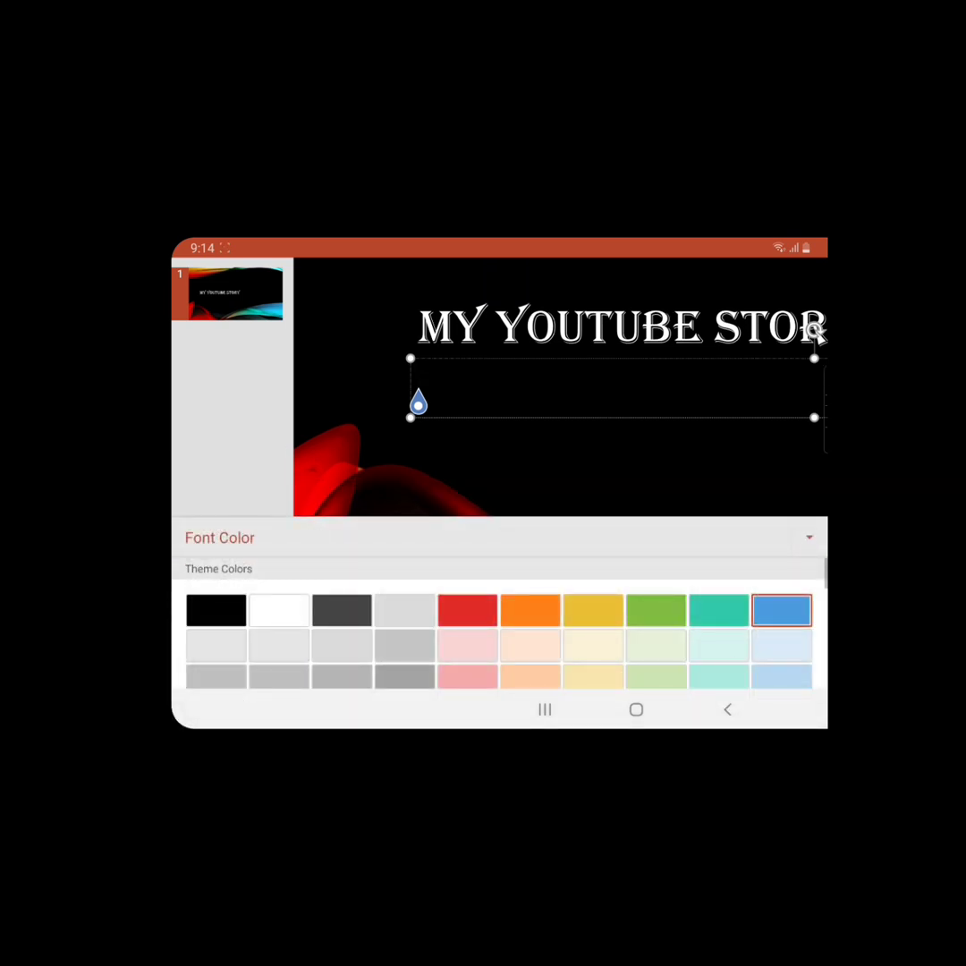
click(593, 610)
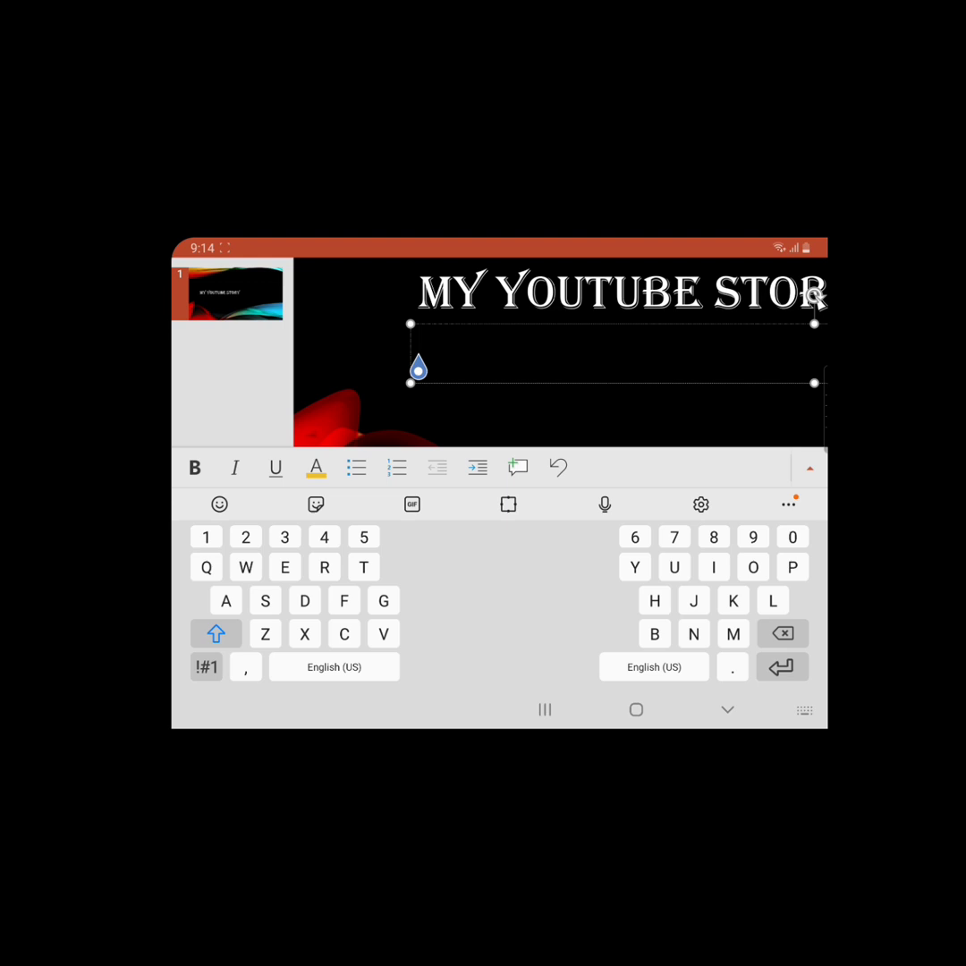
text(By )
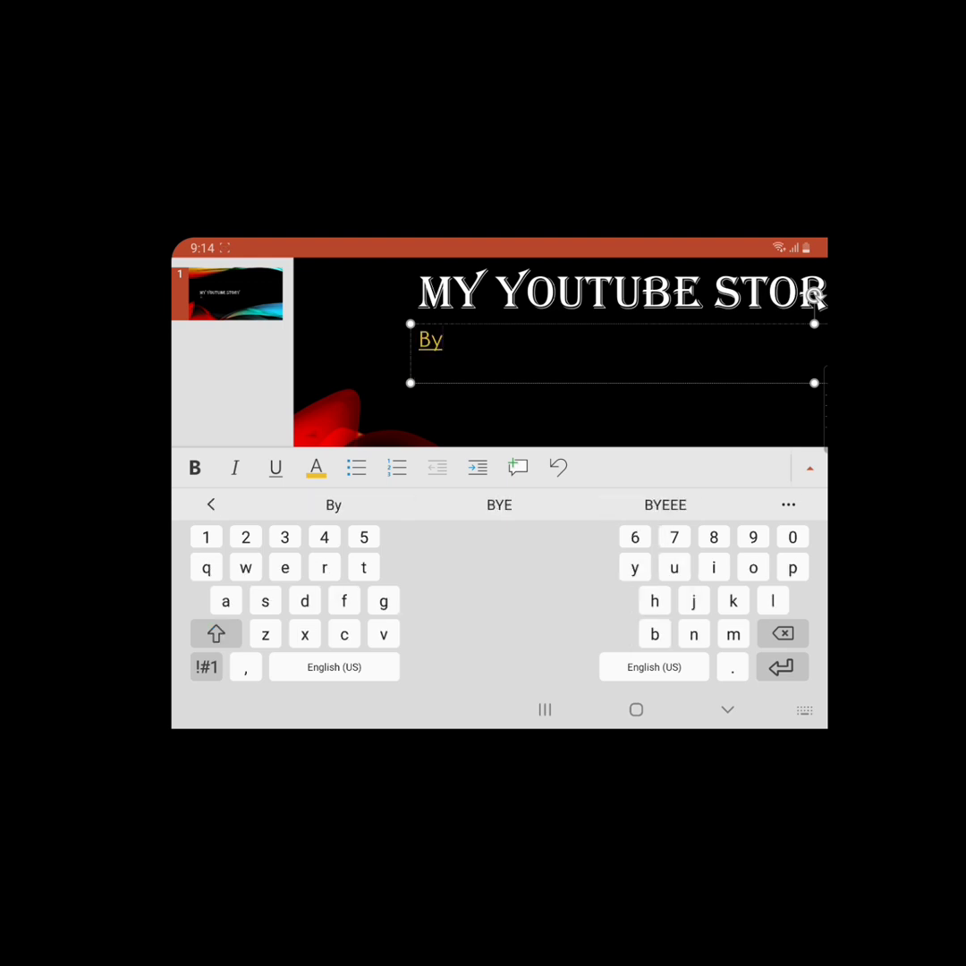
text(R)
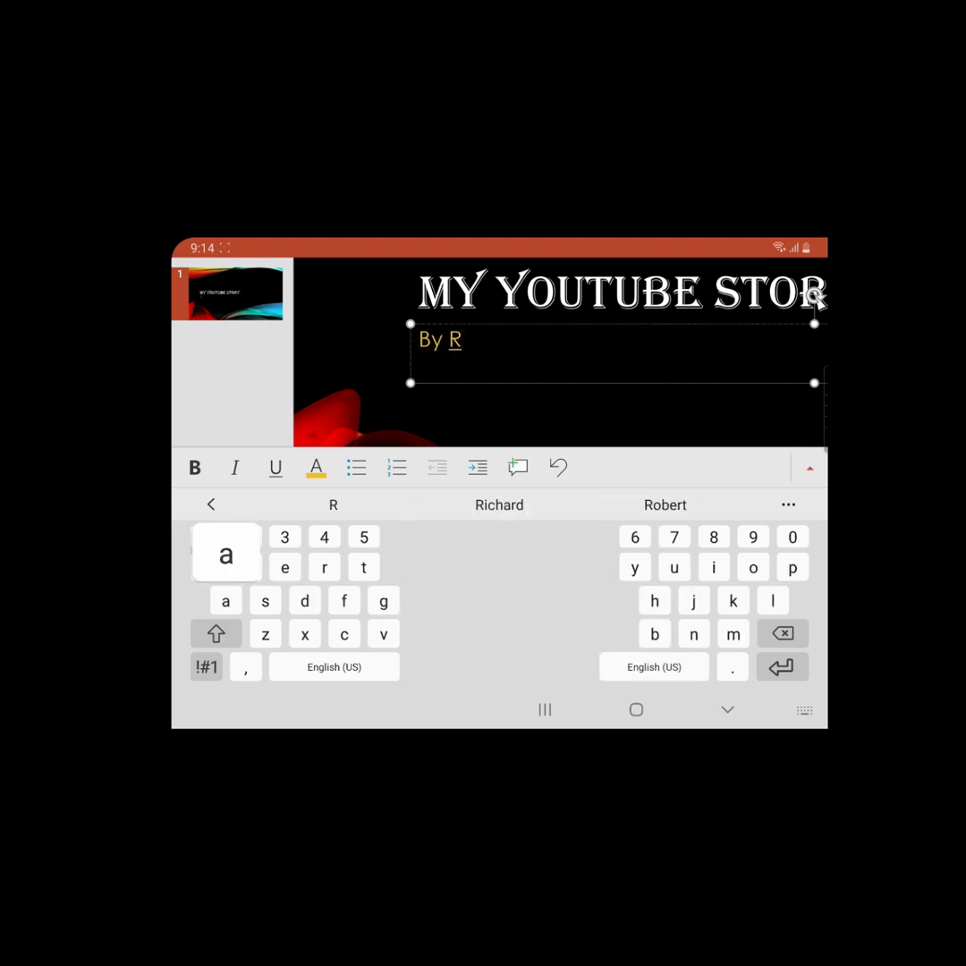
text(ashmi)
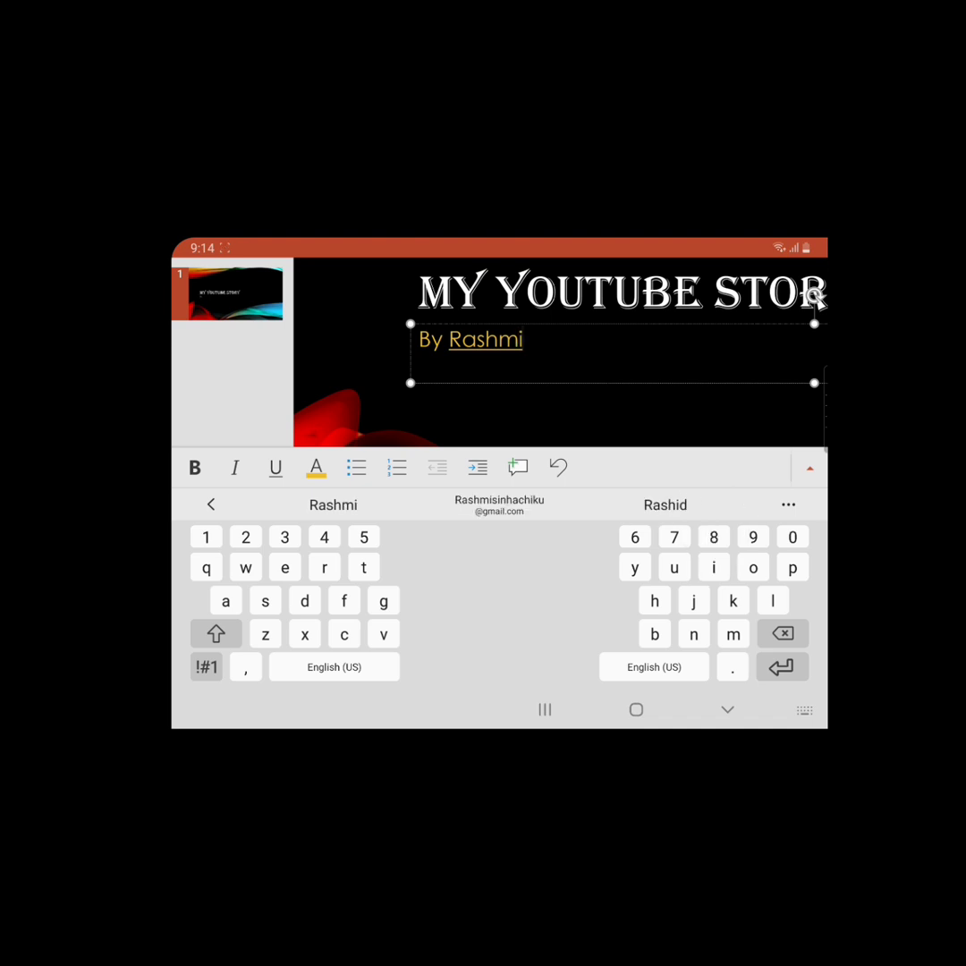
text( sin)
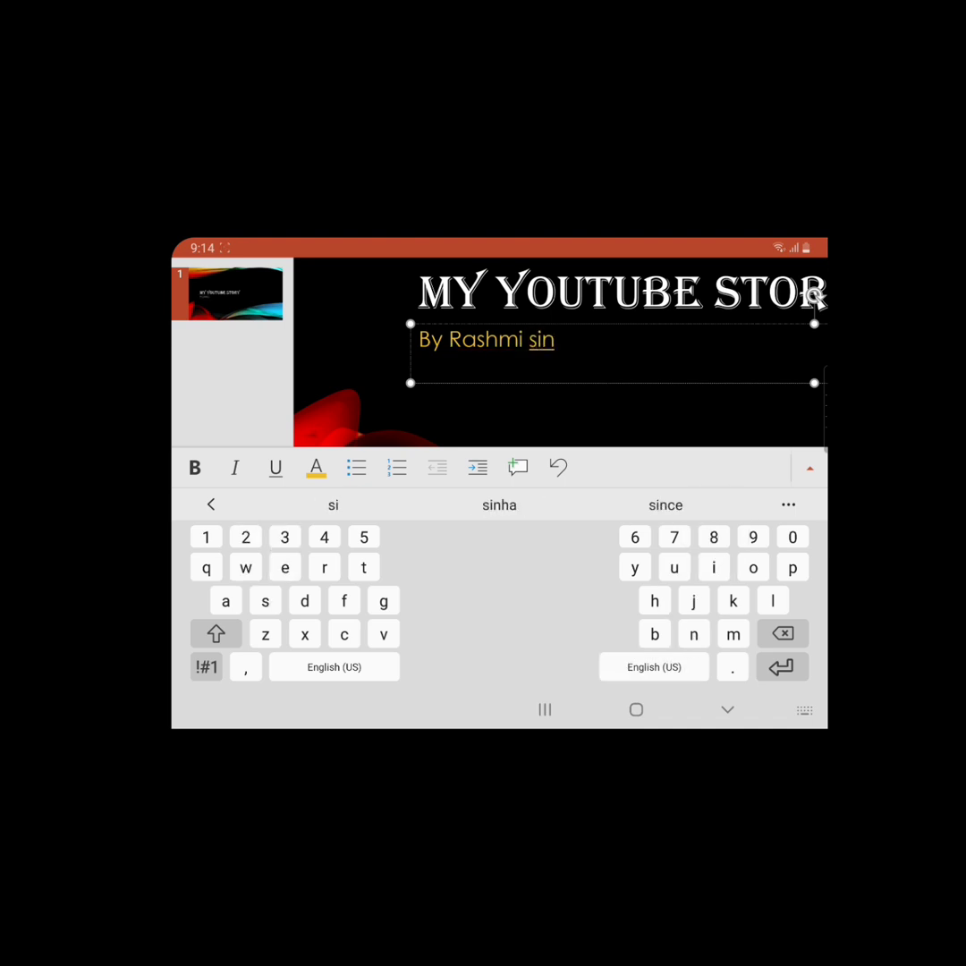
text(ha)
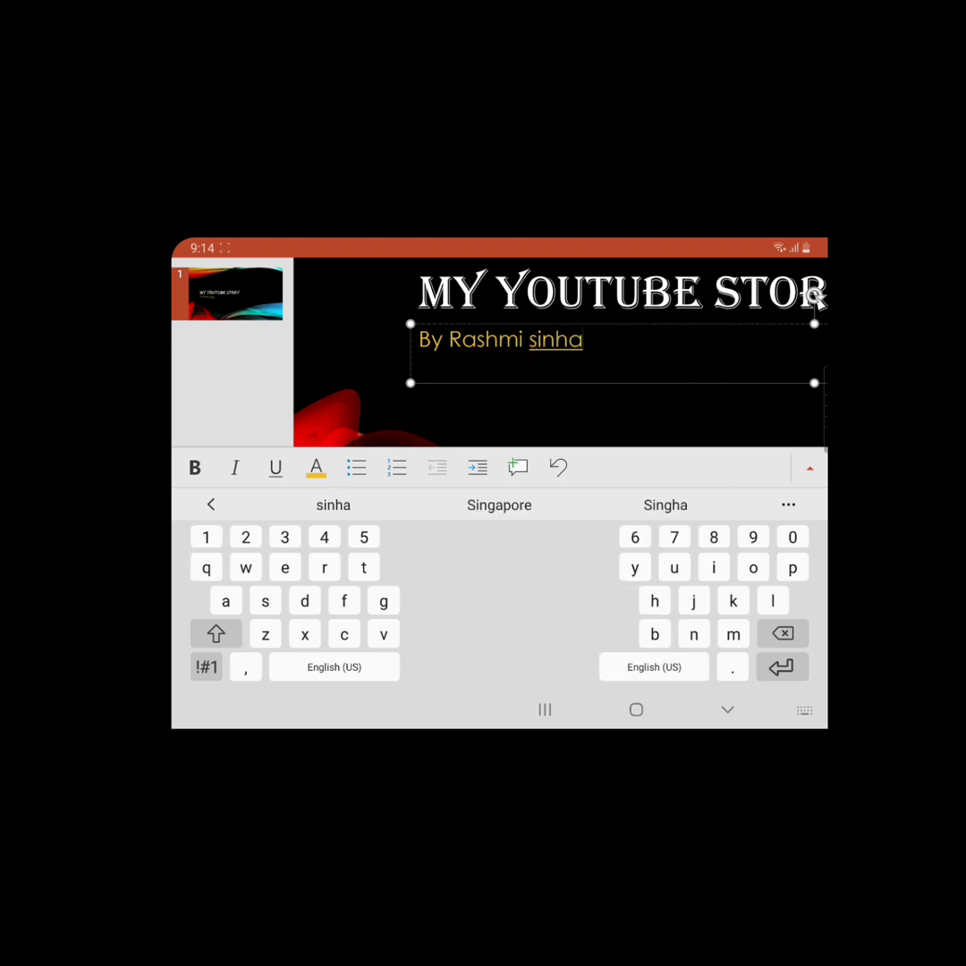
Close the keyboard to view the full title slide with its yellow byline.
click(727, 709)
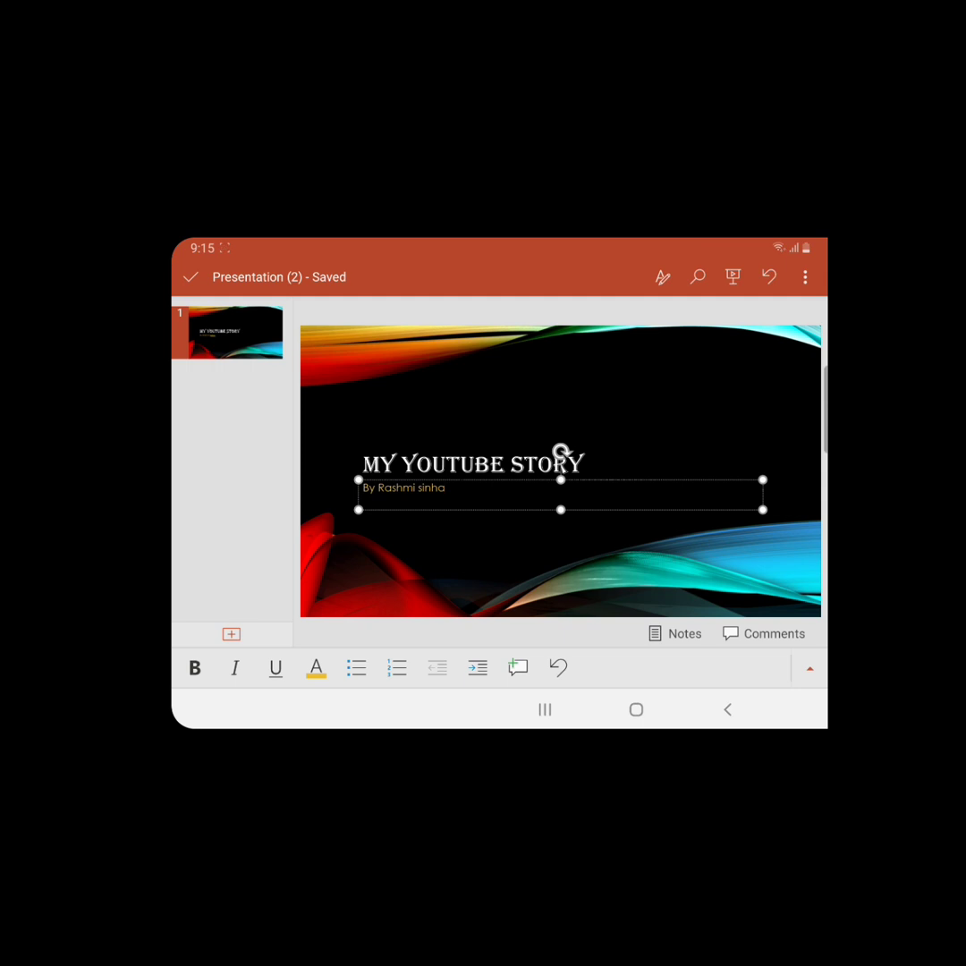
Add a second slide and title it 'CURSIVE WRITING'.
click(231, 634)
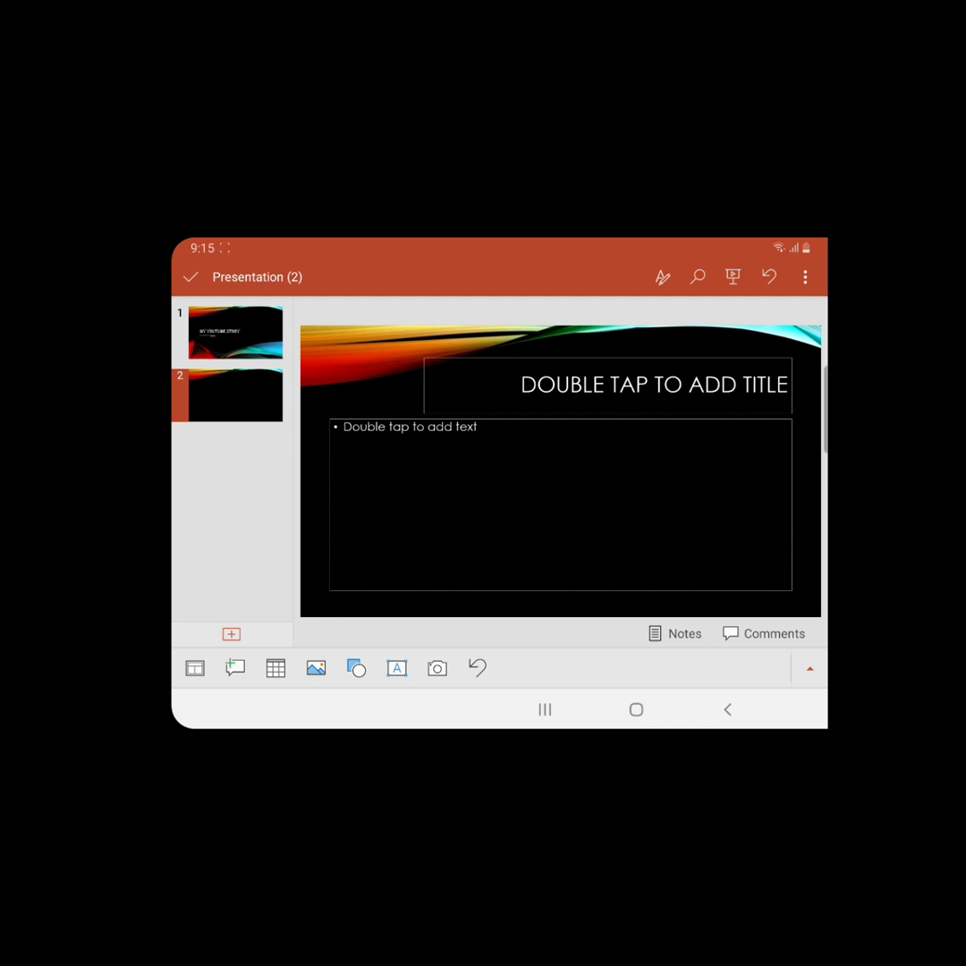
double_click(654, 384)
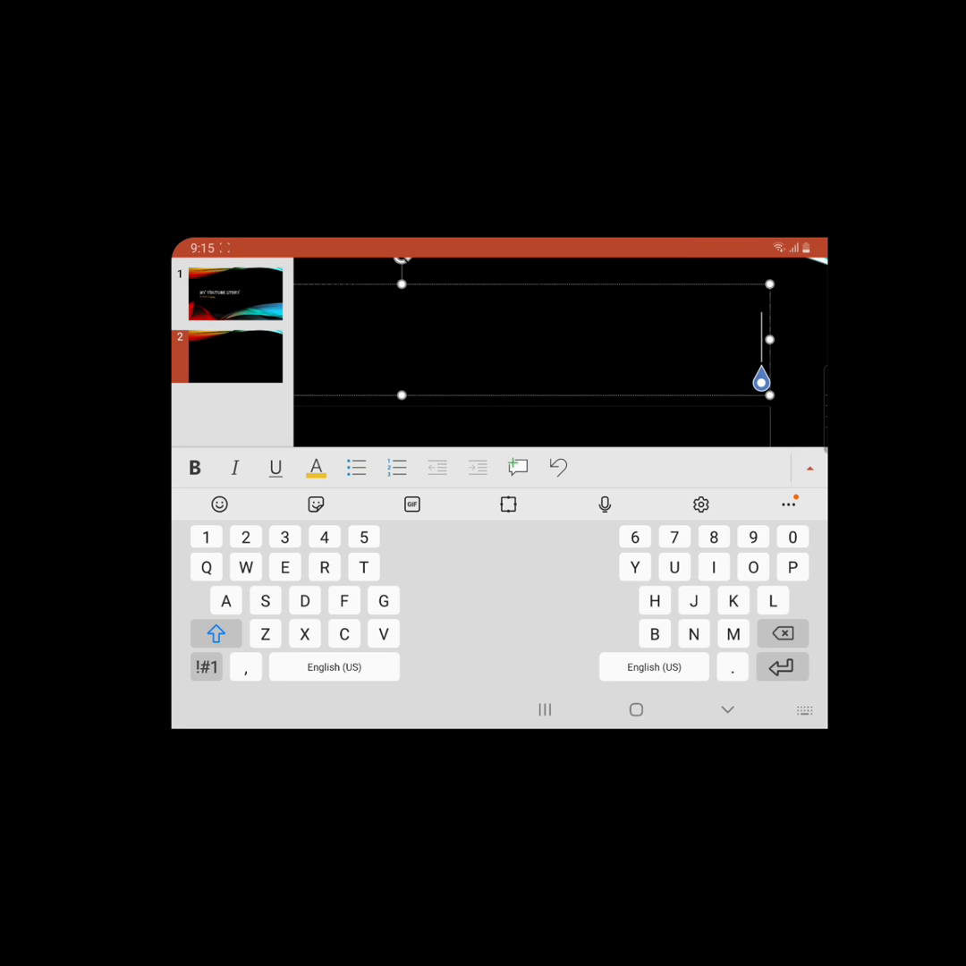
click(344, 633)
text(u)
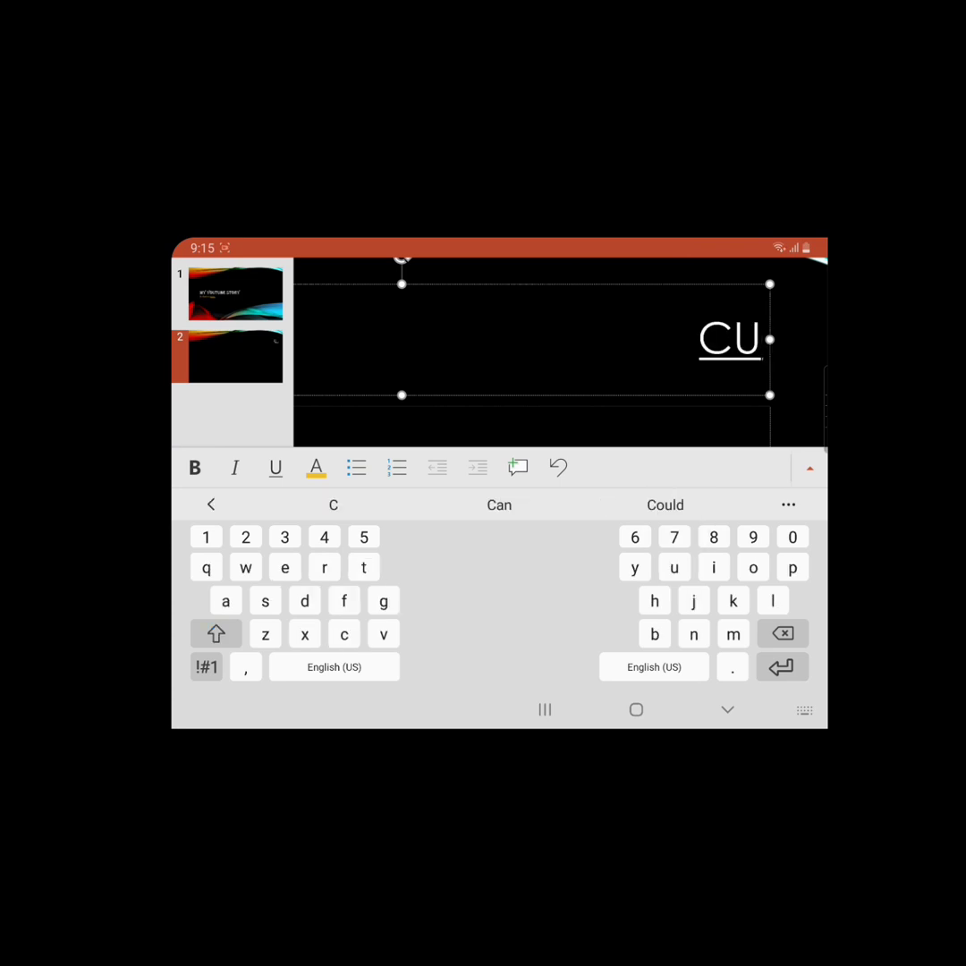
text(rsIV)
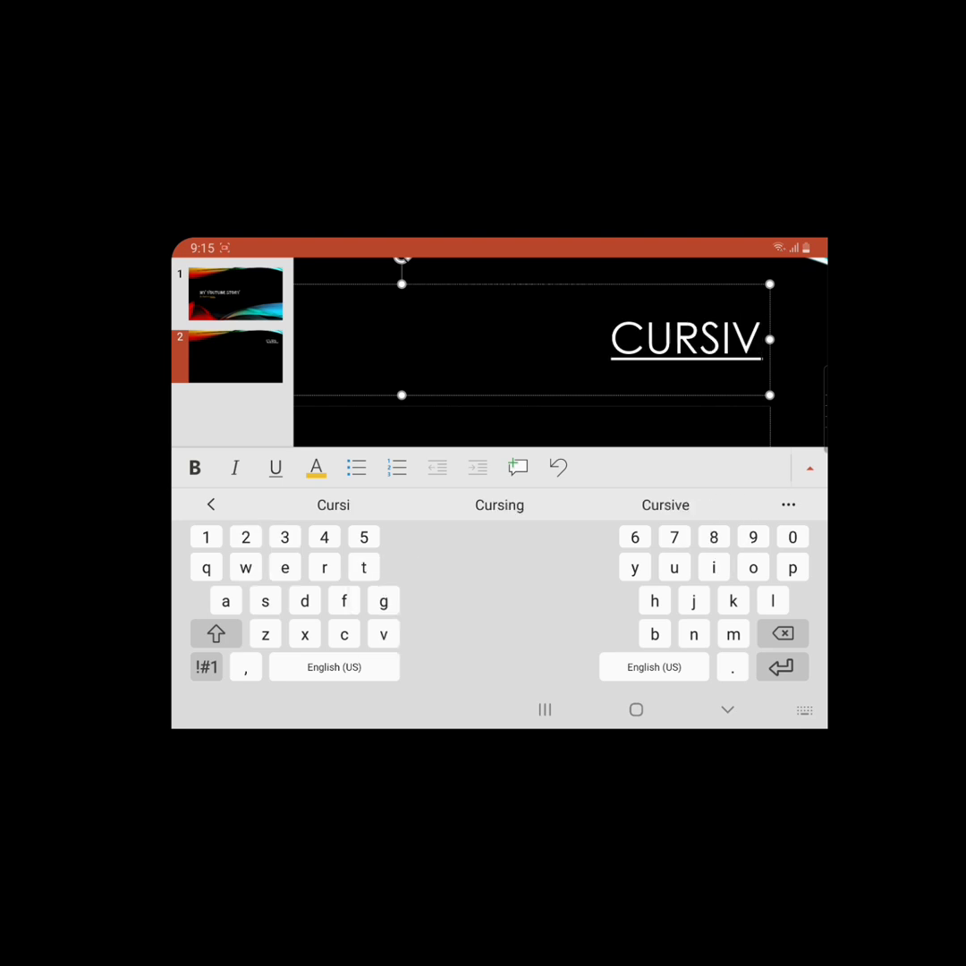
text(E)
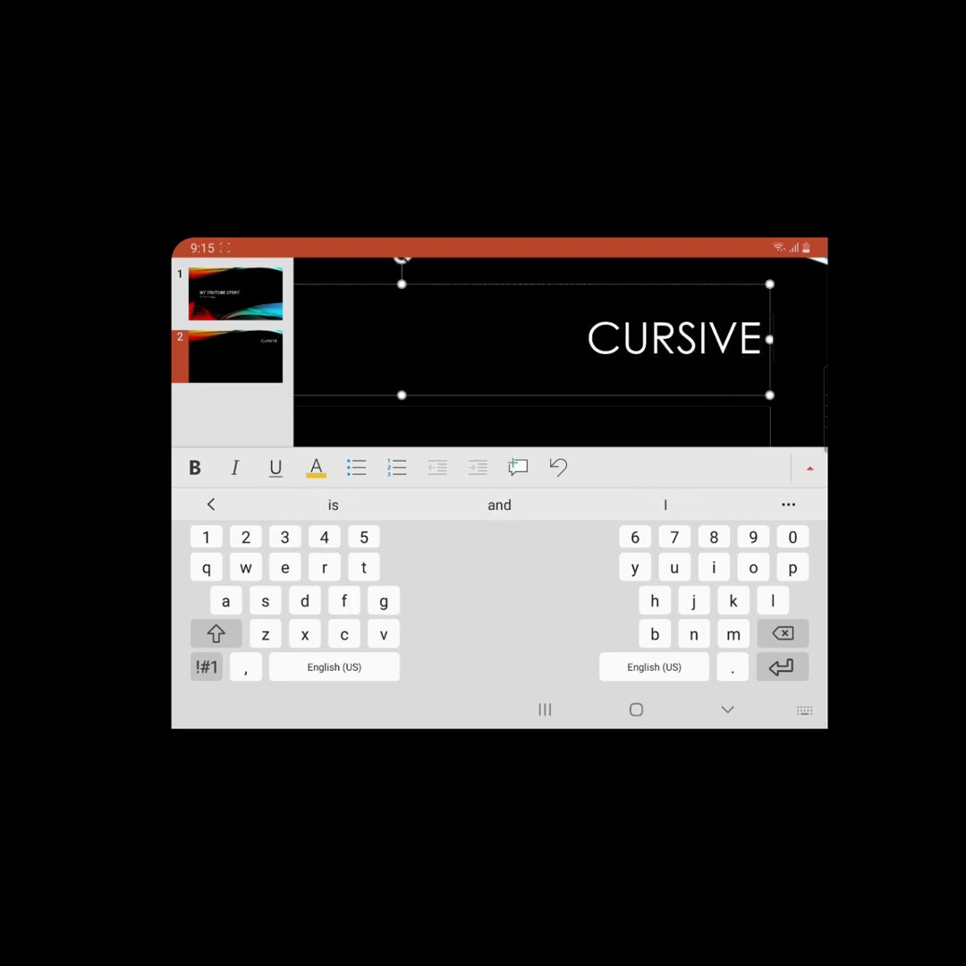
text( WR)
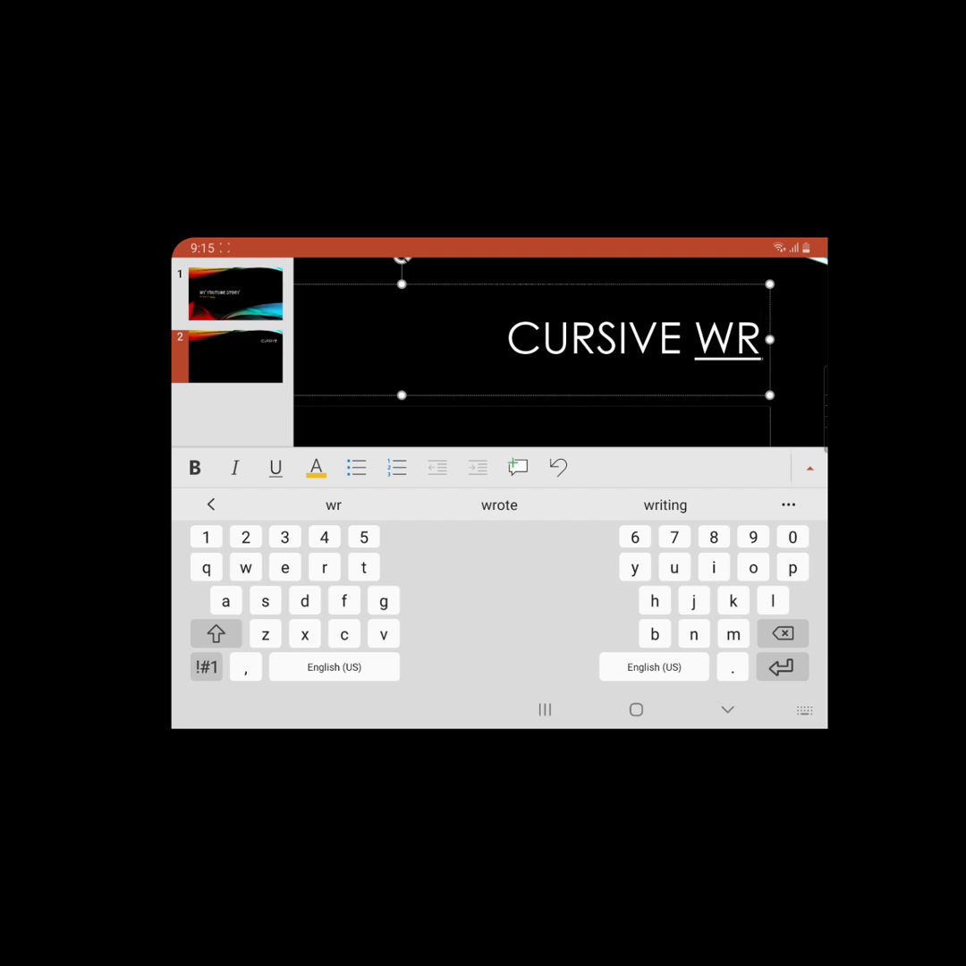
text(ITIN)
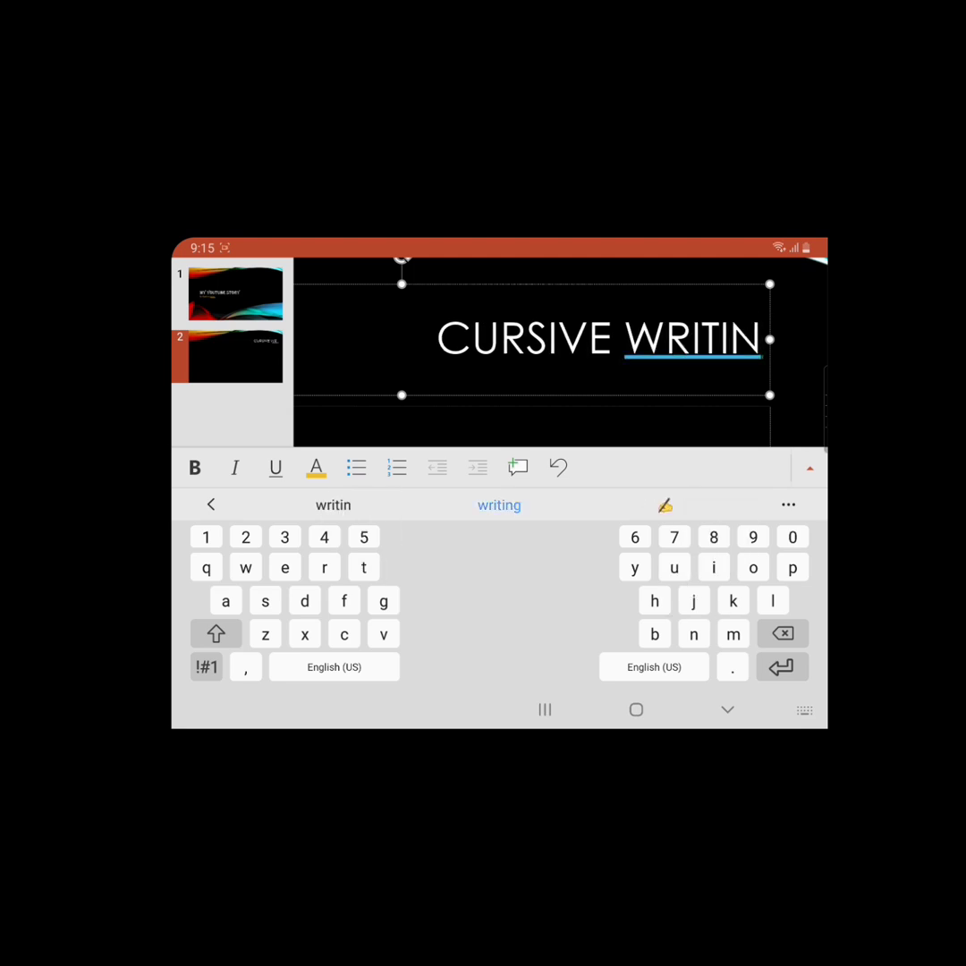
text(G)
key(Escape)
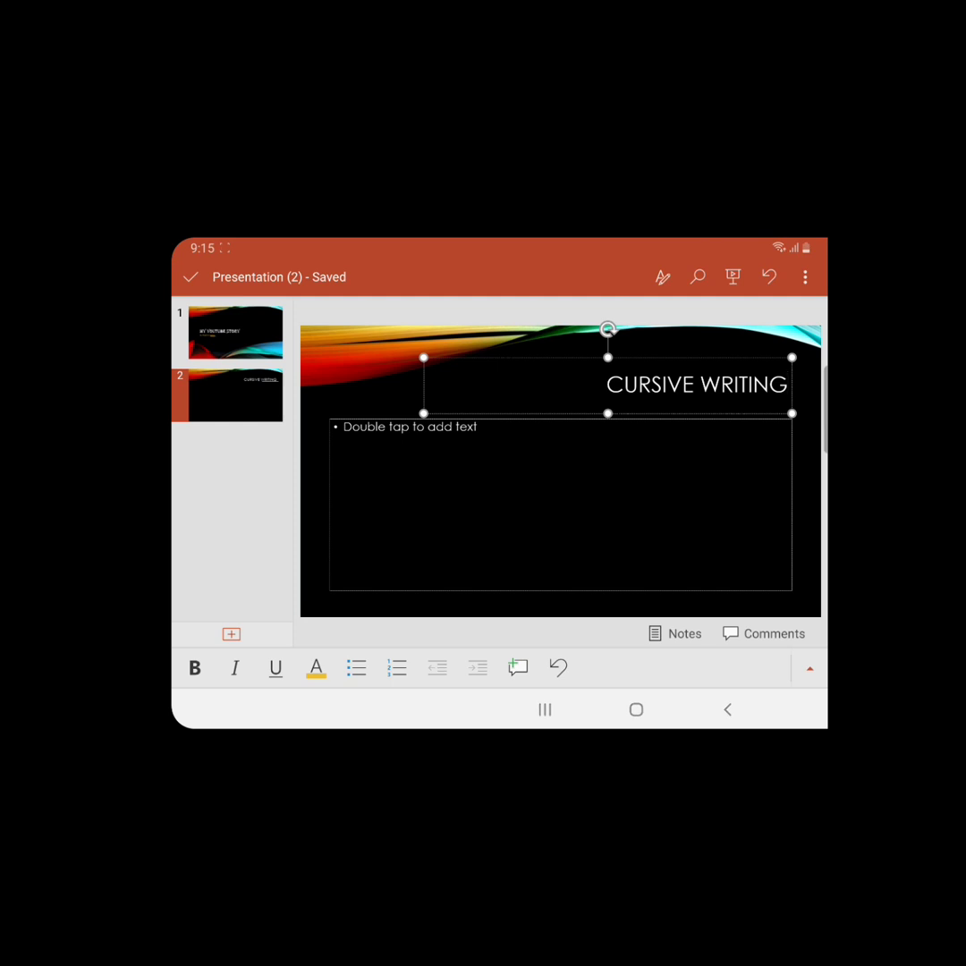
scroll(581, 429, up, 3)
scroll(560, 457, down, 3)
double_click(409, 426)
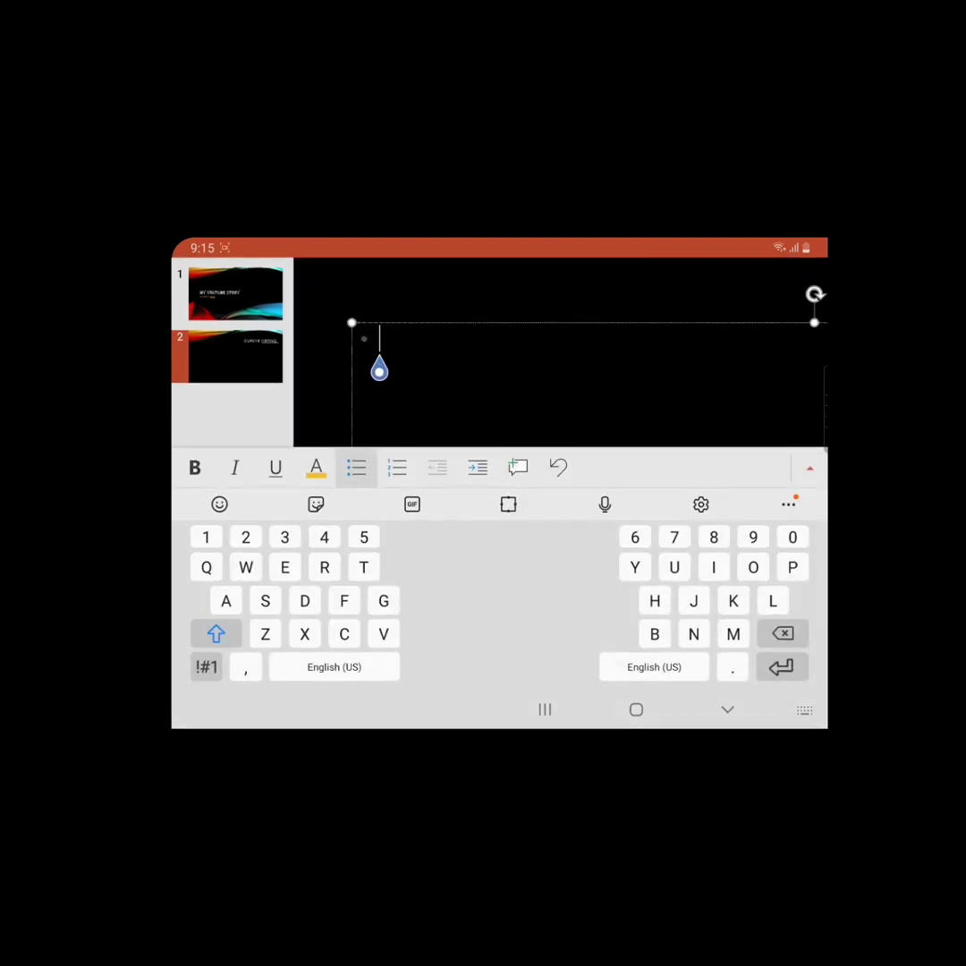
click(727, 709)
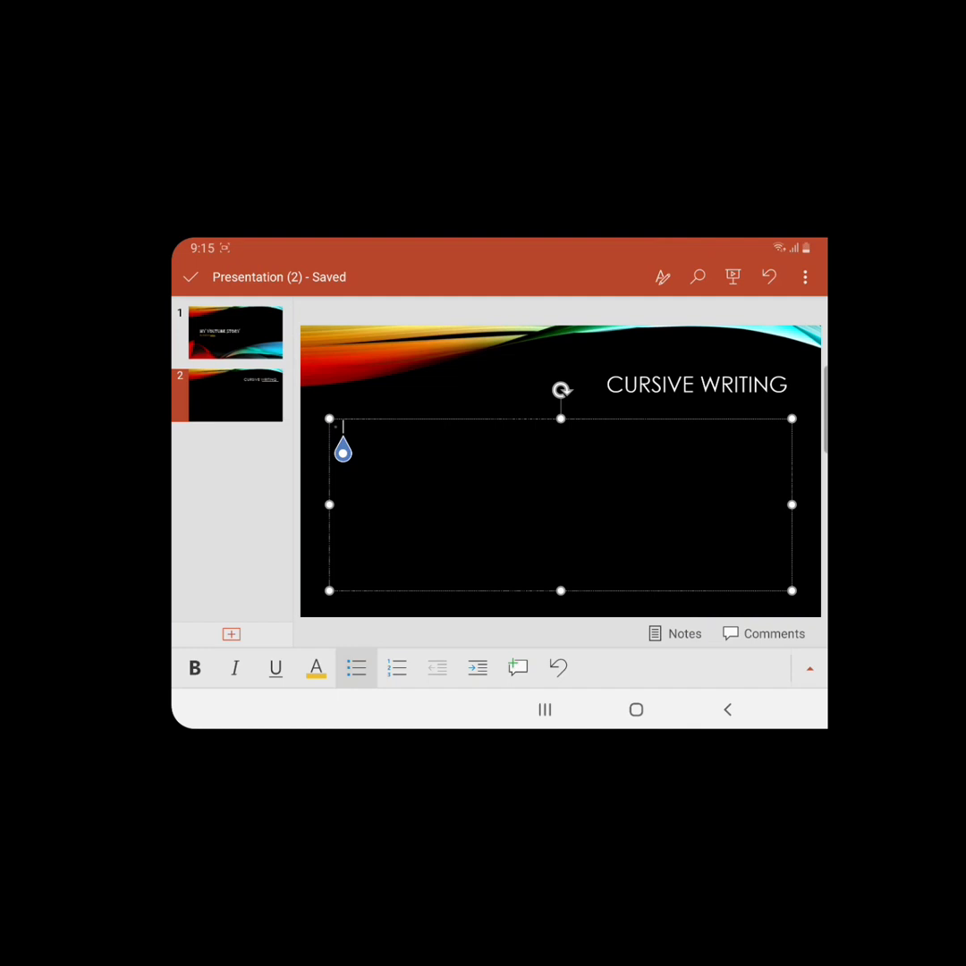
click(343, 430)
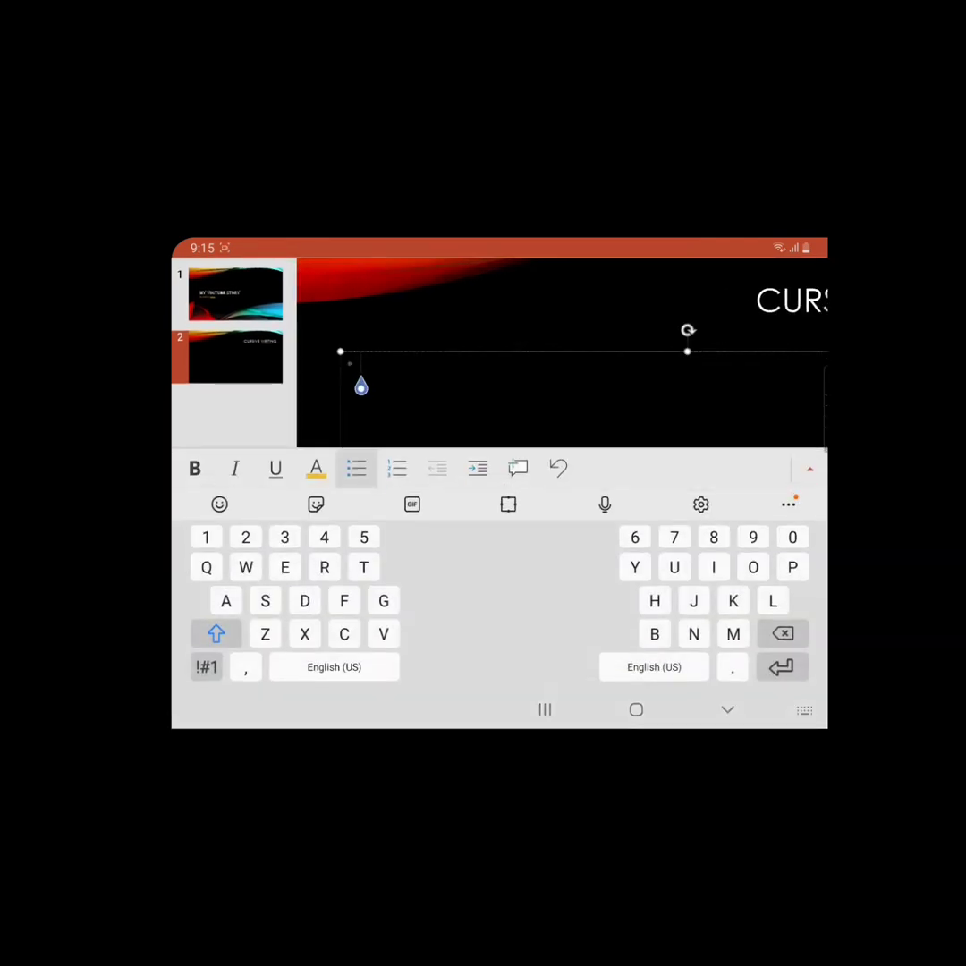
click(728, 710)
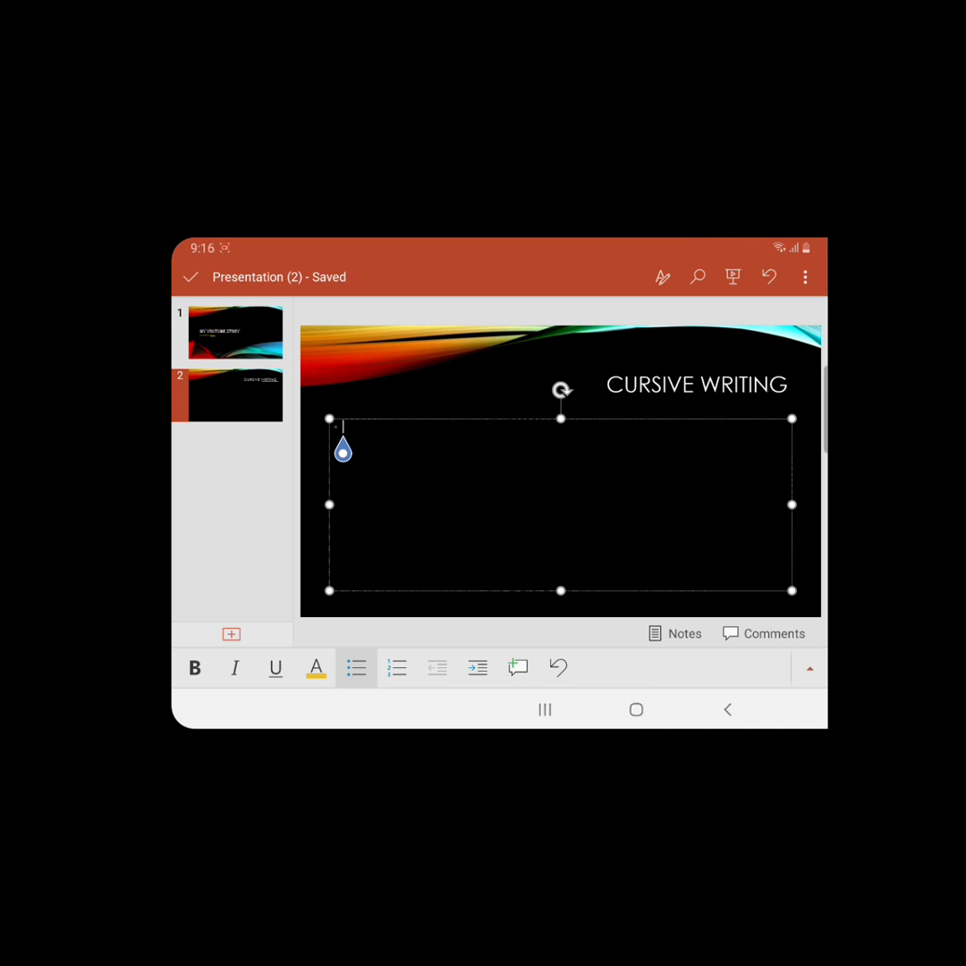
click(810, 668)
click(810, 536)
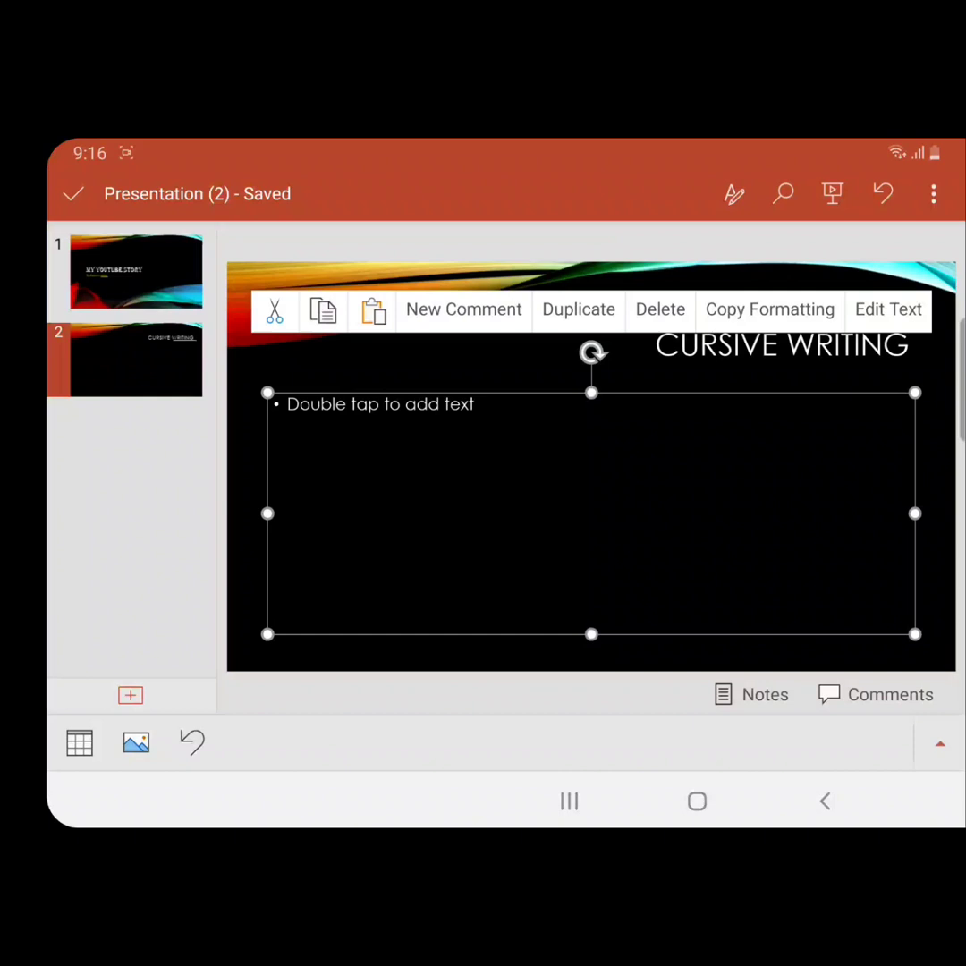
click(329, 505)
key(Escape)
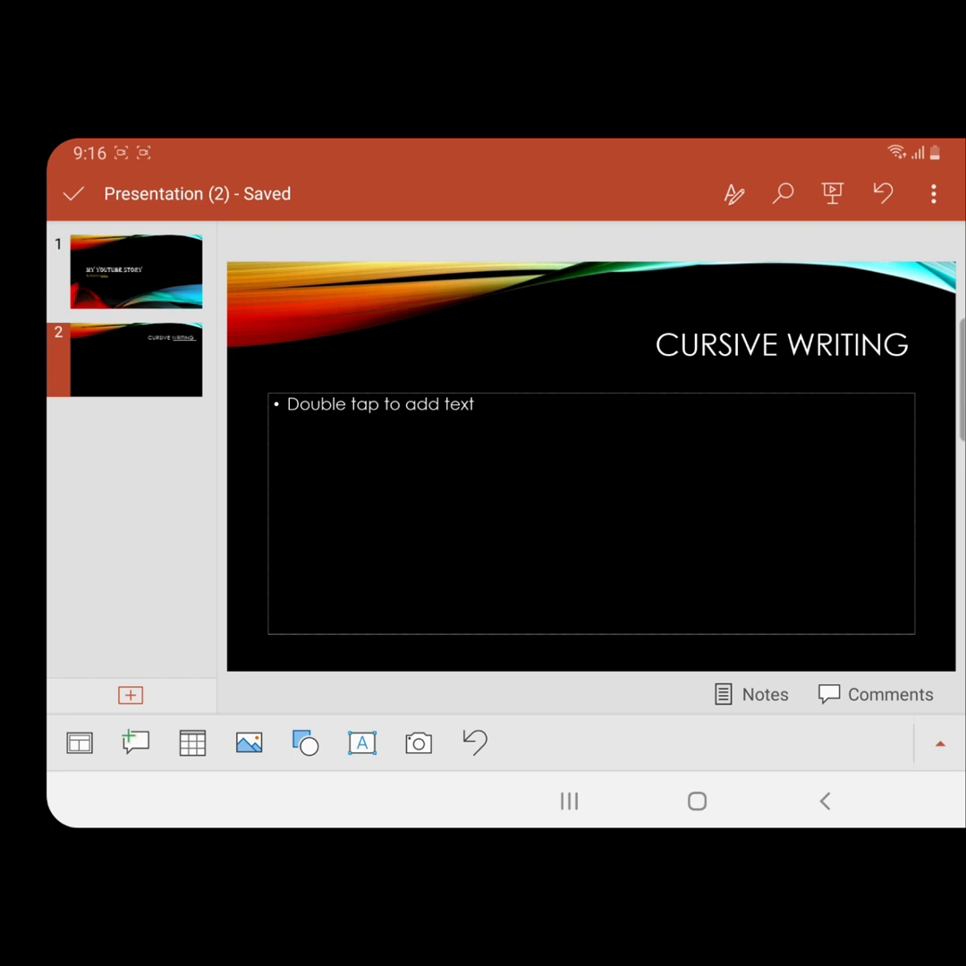
Insert the Writing Skills screenshot on slide 2, cropped to just the illustration.
click(249, 743)
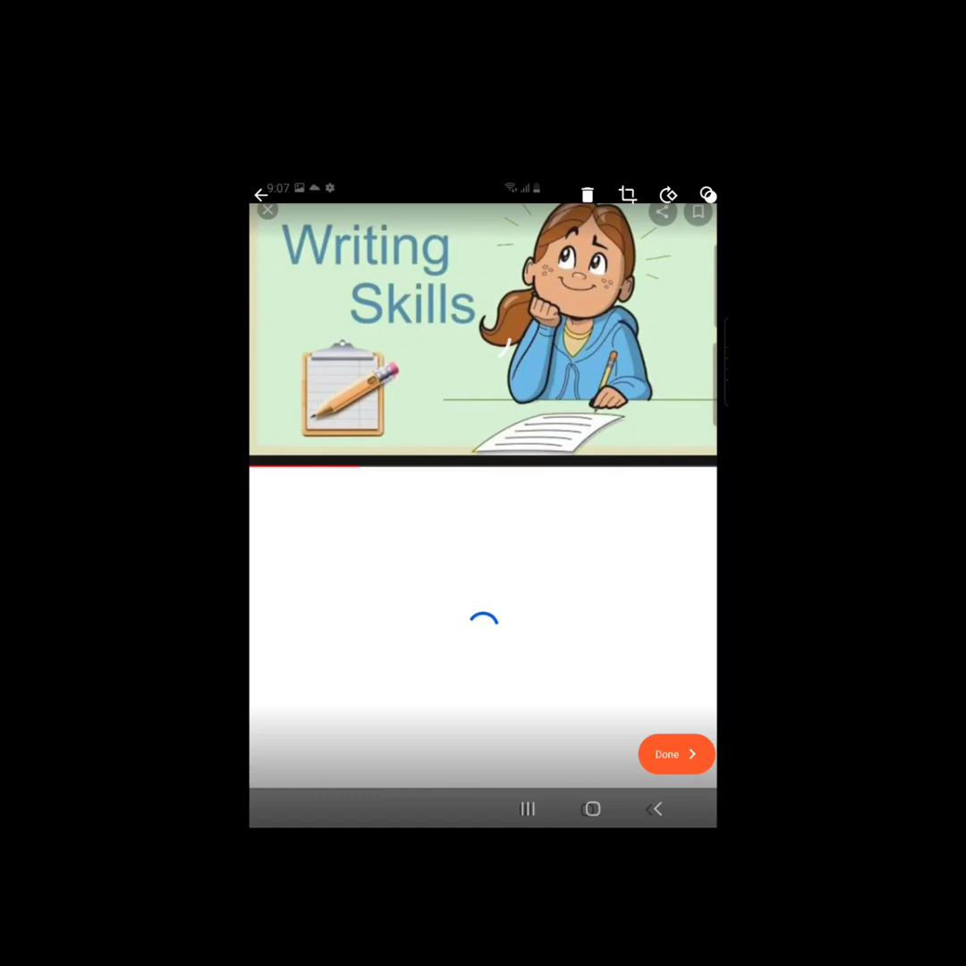
click(627, 194)
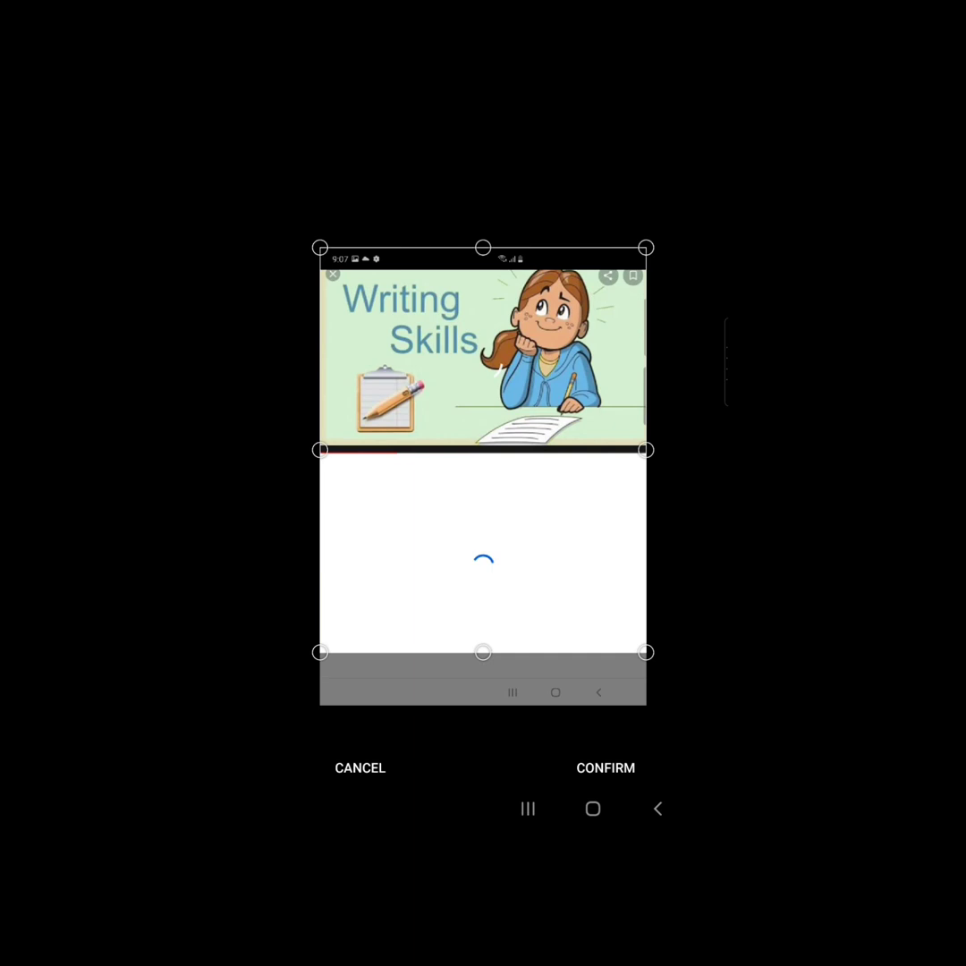
drag(483, 652, 483, 451)
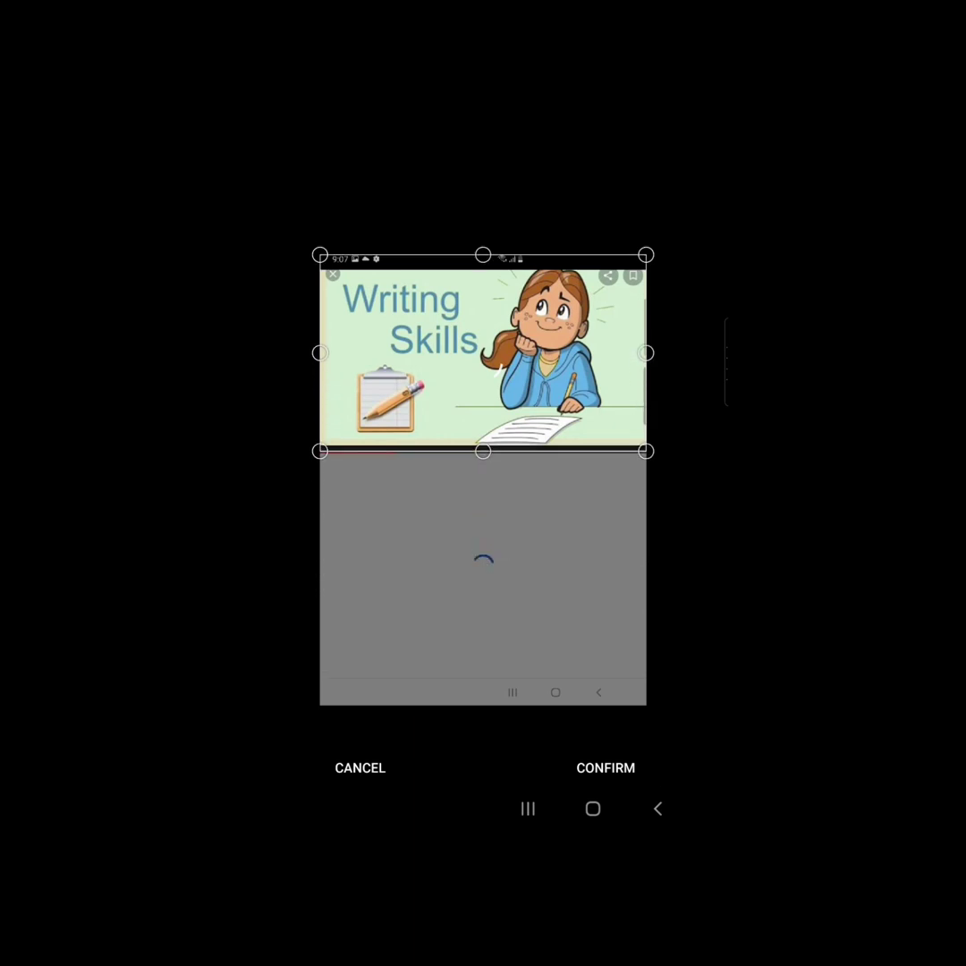
drag(483, 255, 483, 268)
click(606, 767)
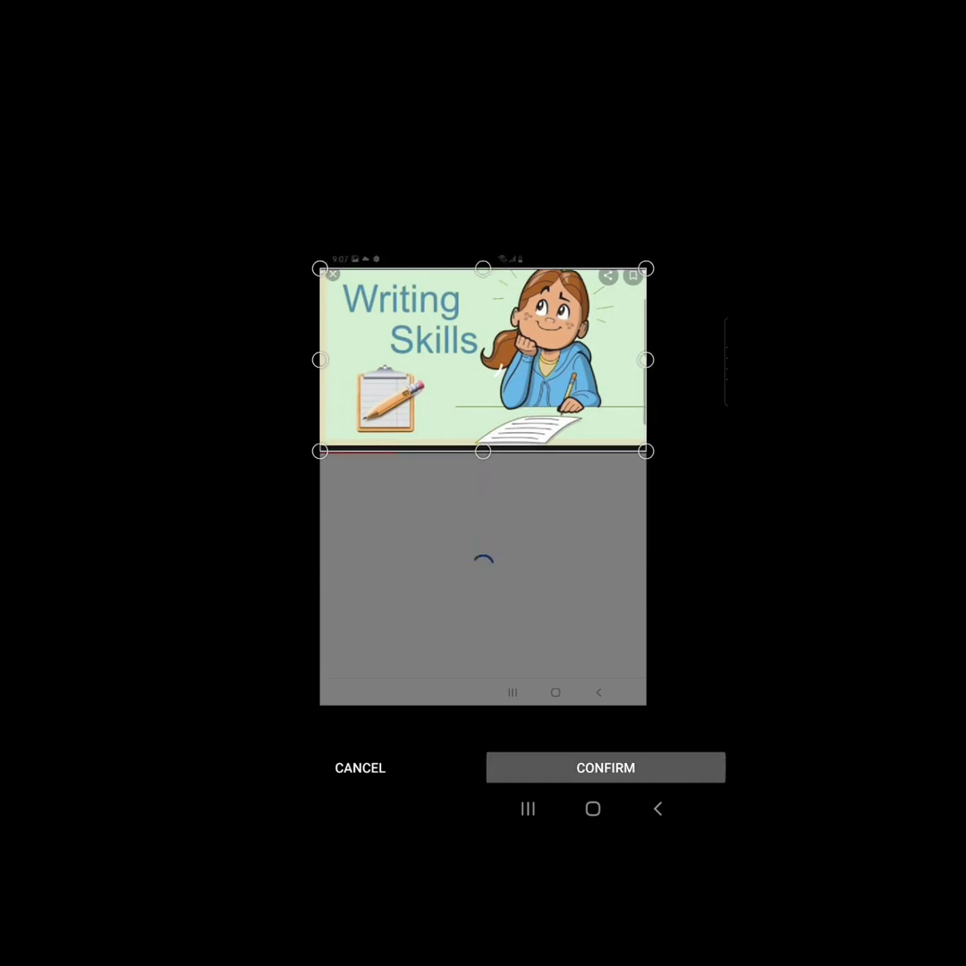
click(676, 754)
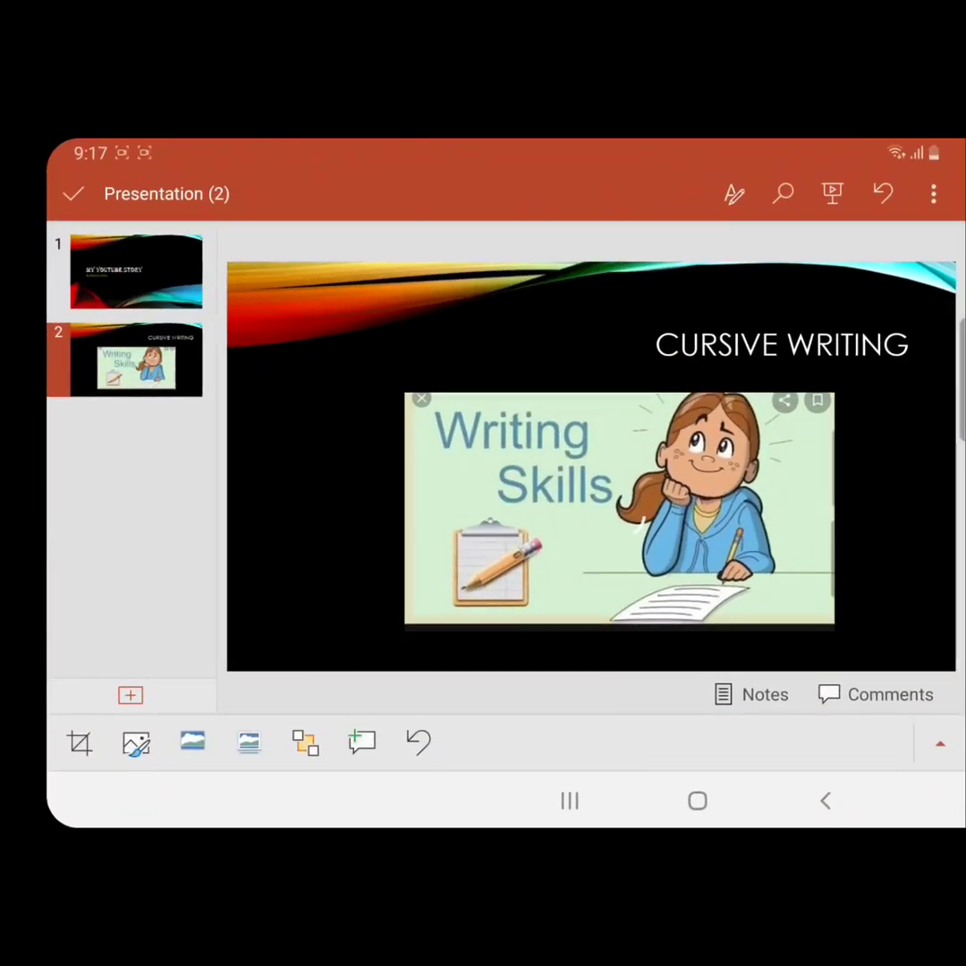
Shift the Writing Skills picture right, then stretch it wider and taller across slide 2.
drag(591, 512, 661, 500)
scroll(590, 465, up, 3)
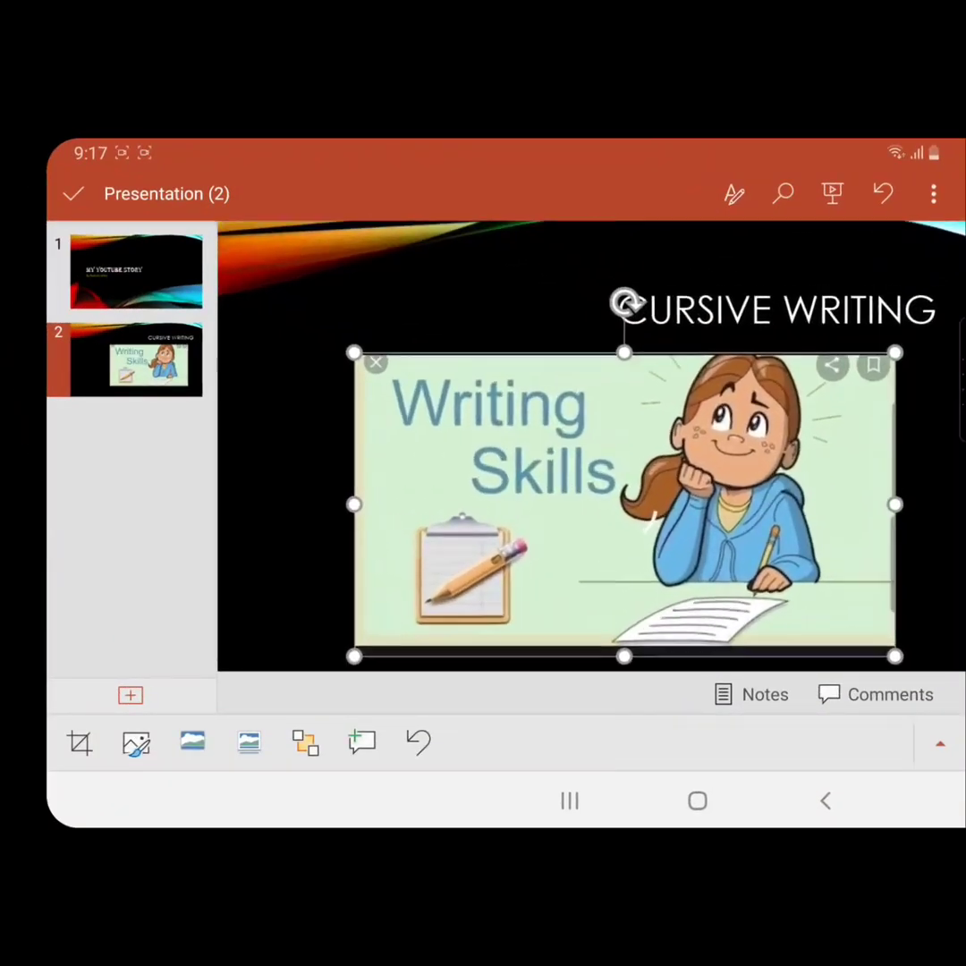
click(563, 483)
drag(826, 484, 922, 484)
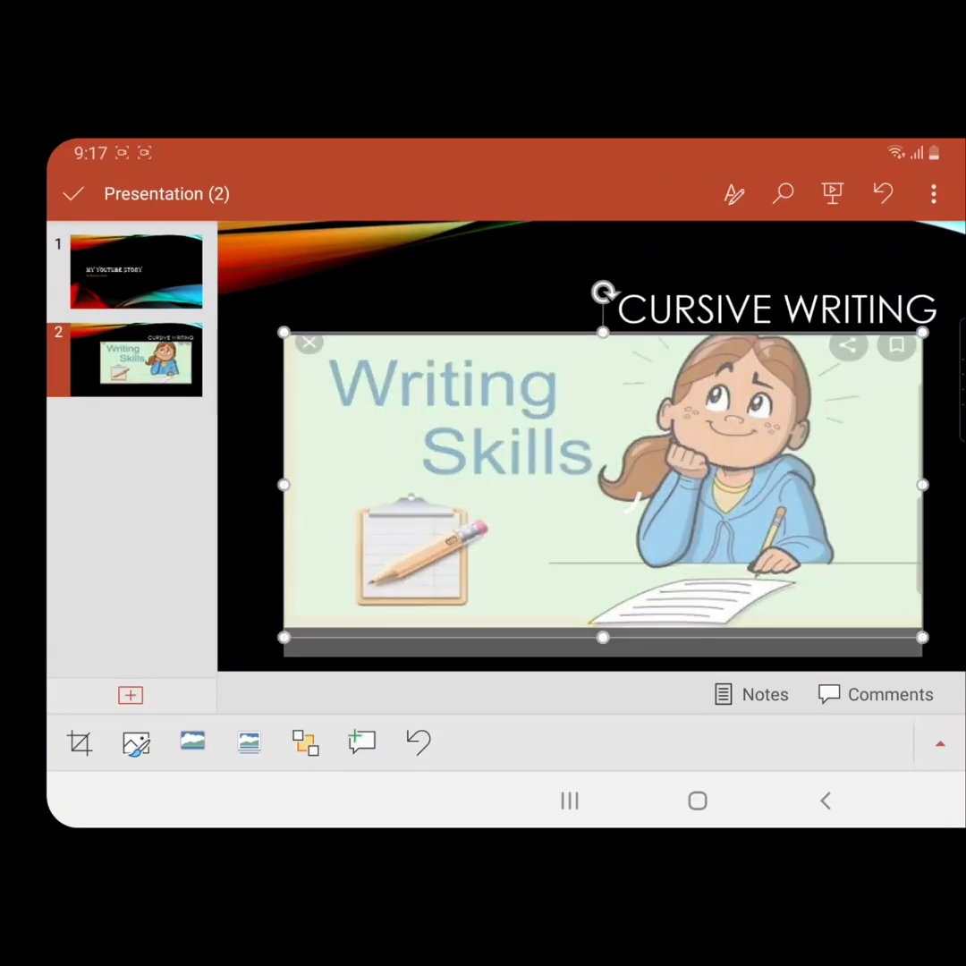
drag(603, 637, 603, 659)
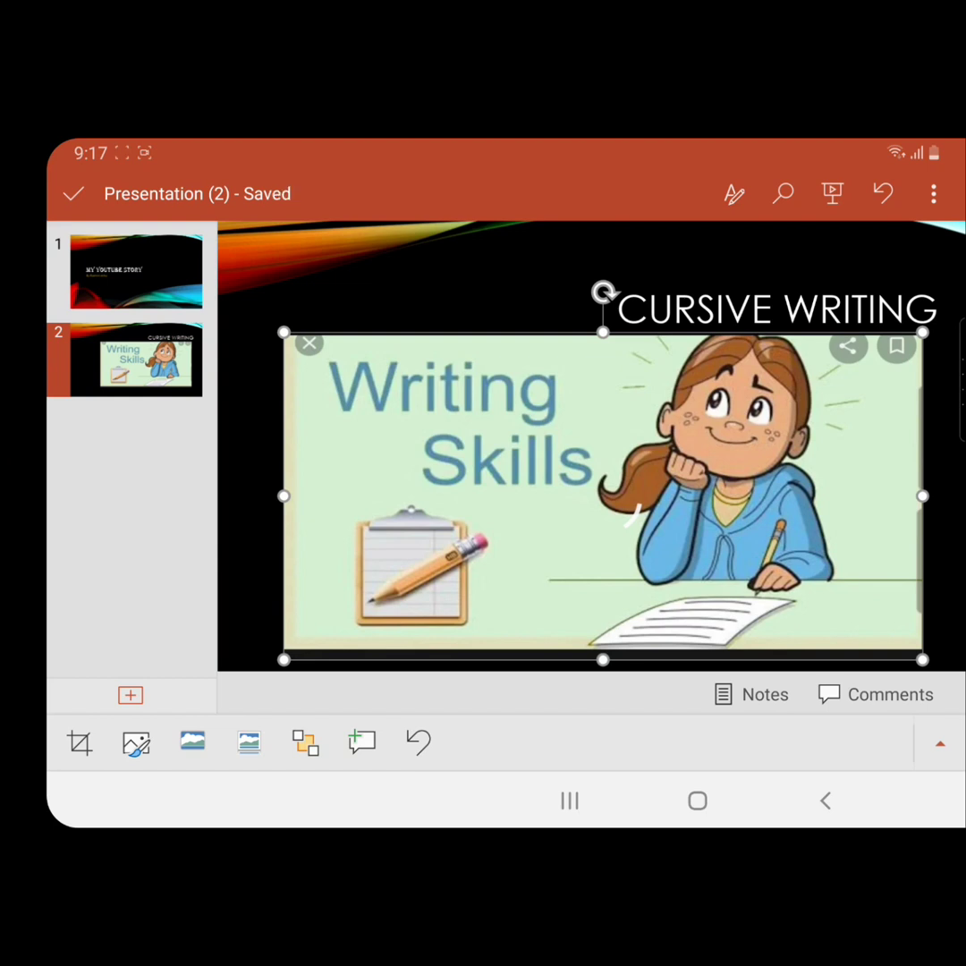
Add slide 3 and give it the title TABLE.
click(130, 695)
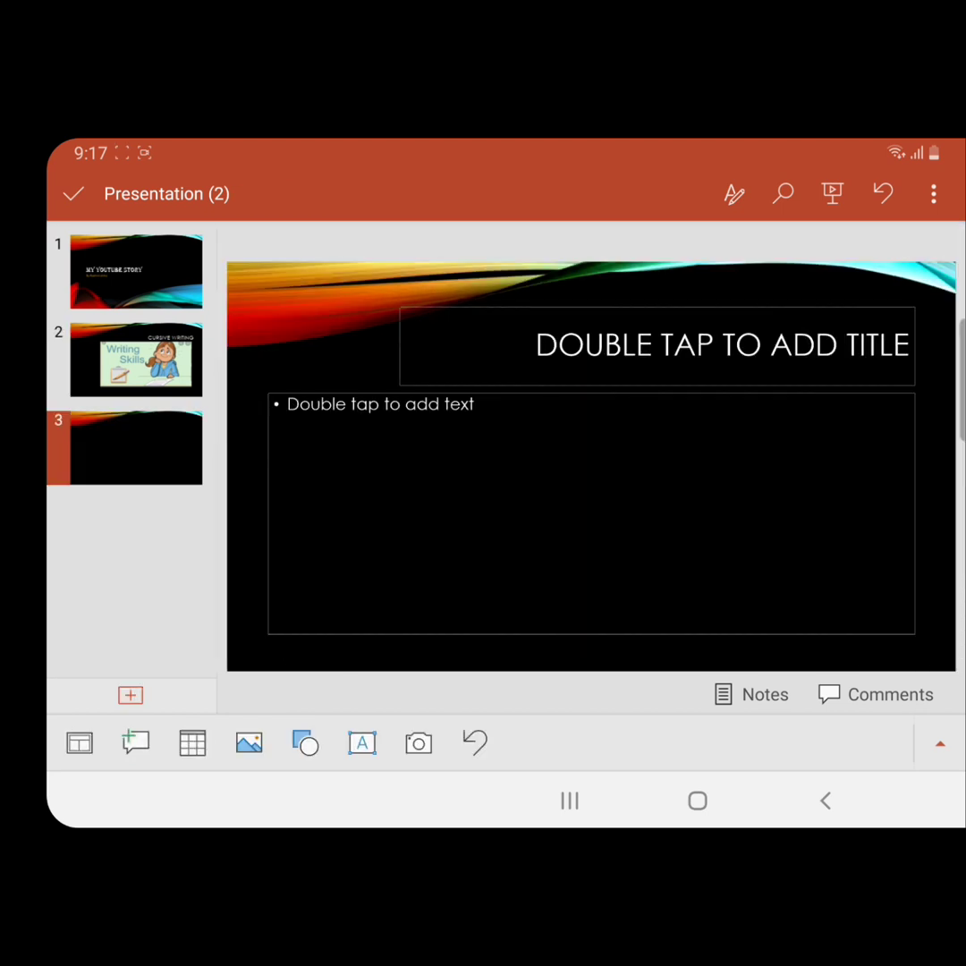
click(658, 347)
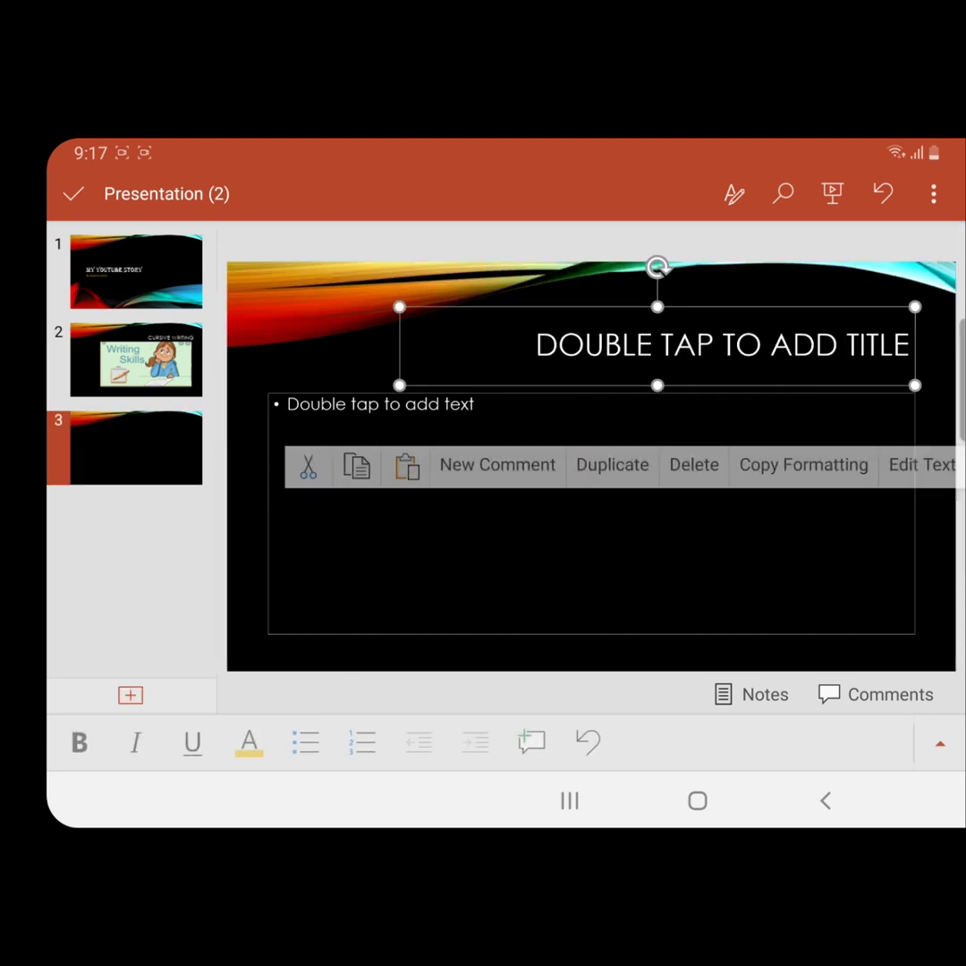
click(658, 346)
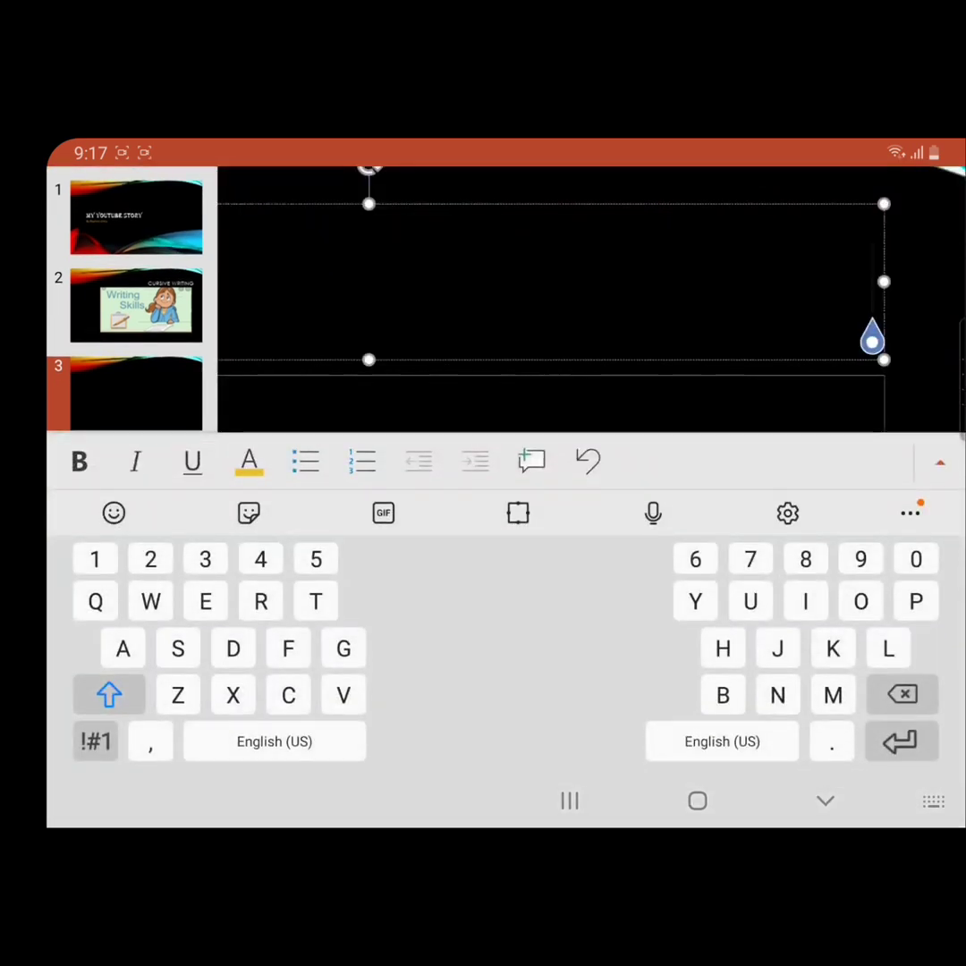
text(T)
text(b)
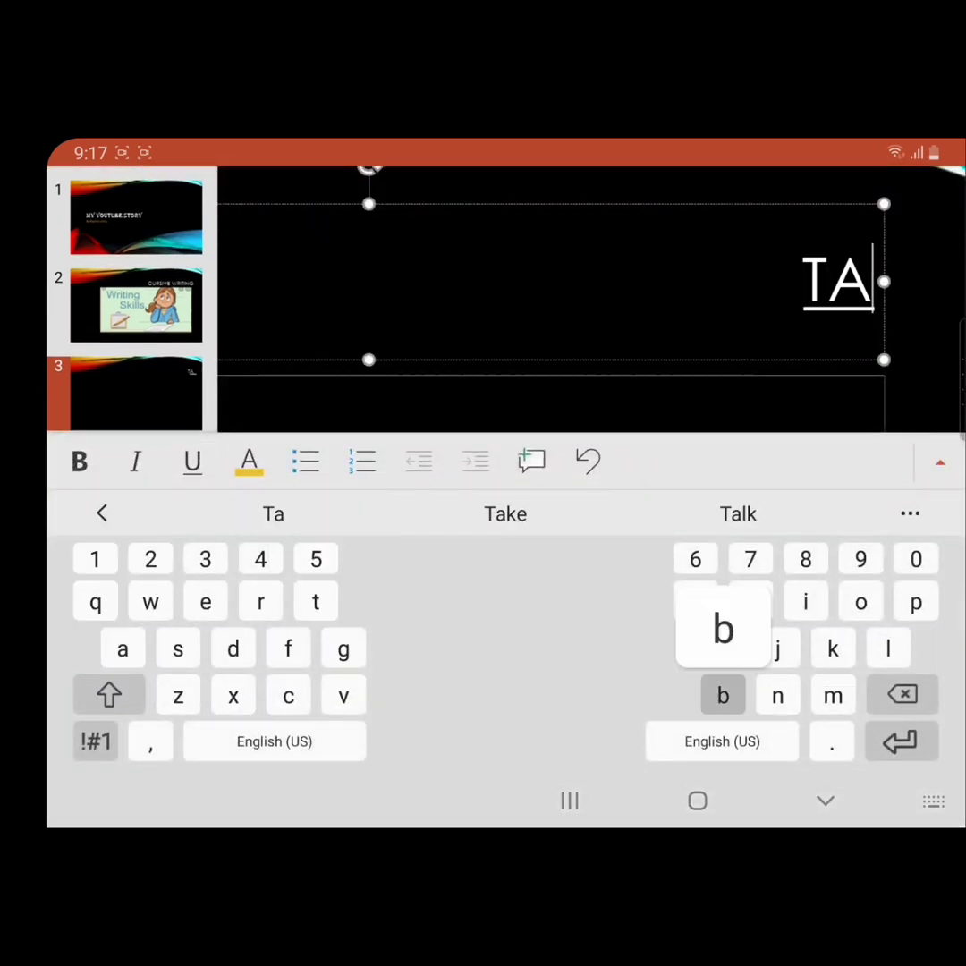
text(le)
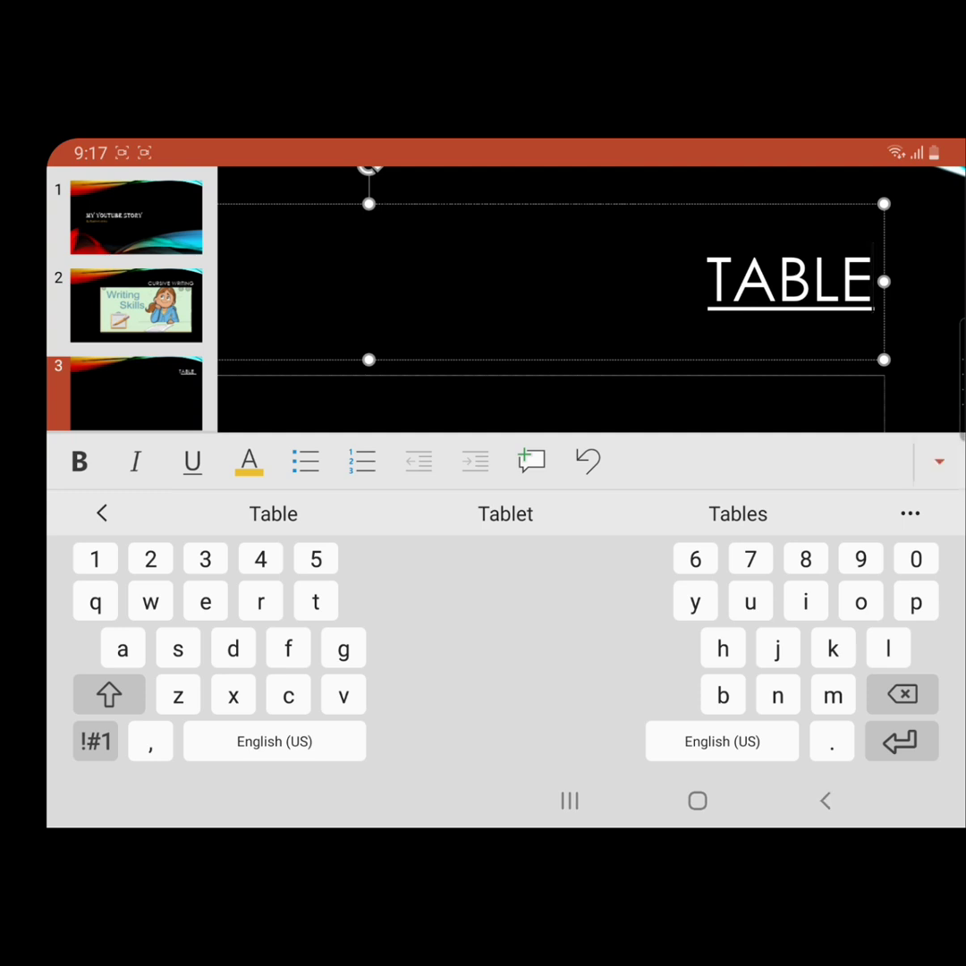
click(825, 800)
click(108, 558)
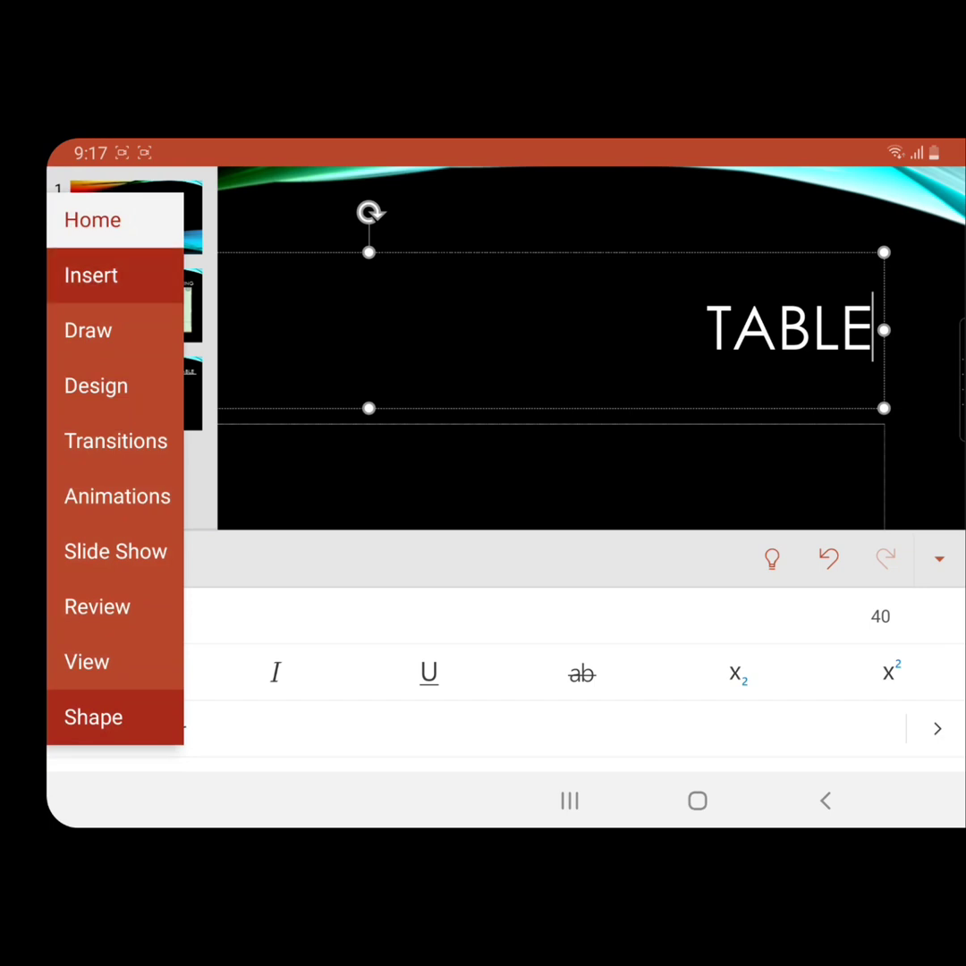
Insert a three-by-three red-header table below the TABLE title and move it lower.
click(90, 275)
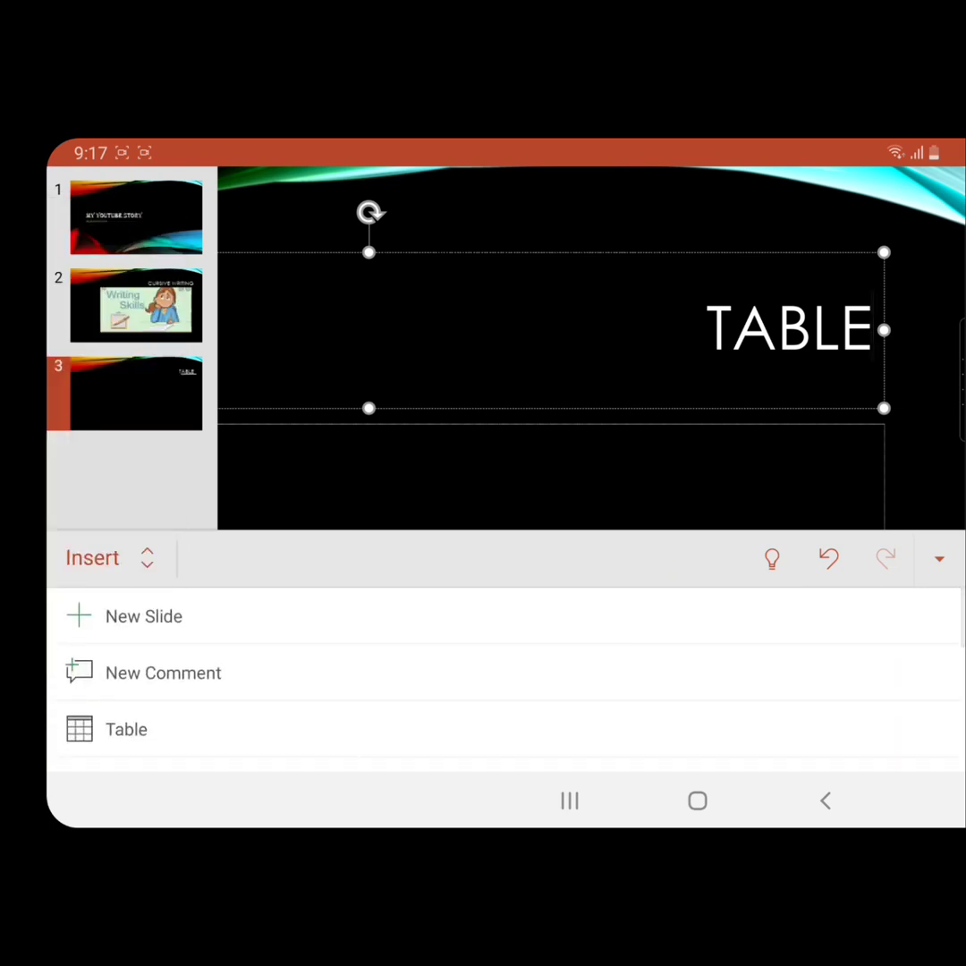
scroll(501, 680, down, 1)
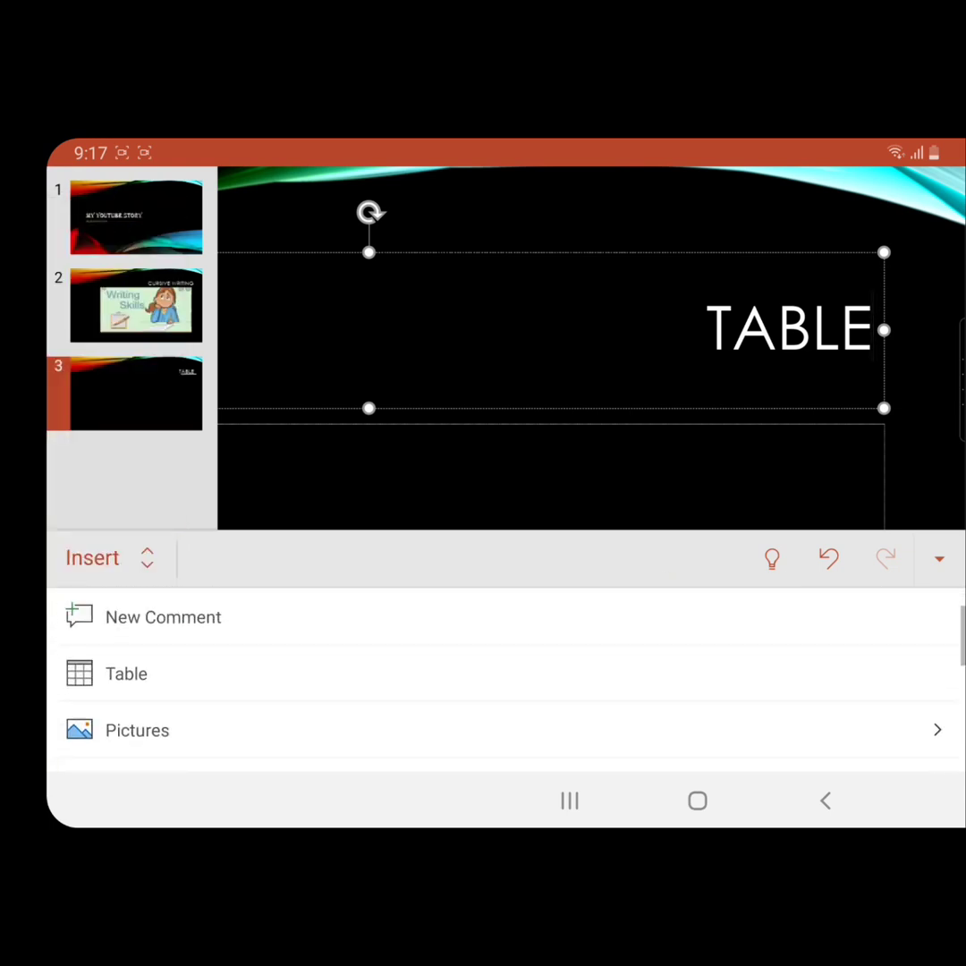
scroll(501, 680, down, 1)
scroll(501, 680, down, 3)
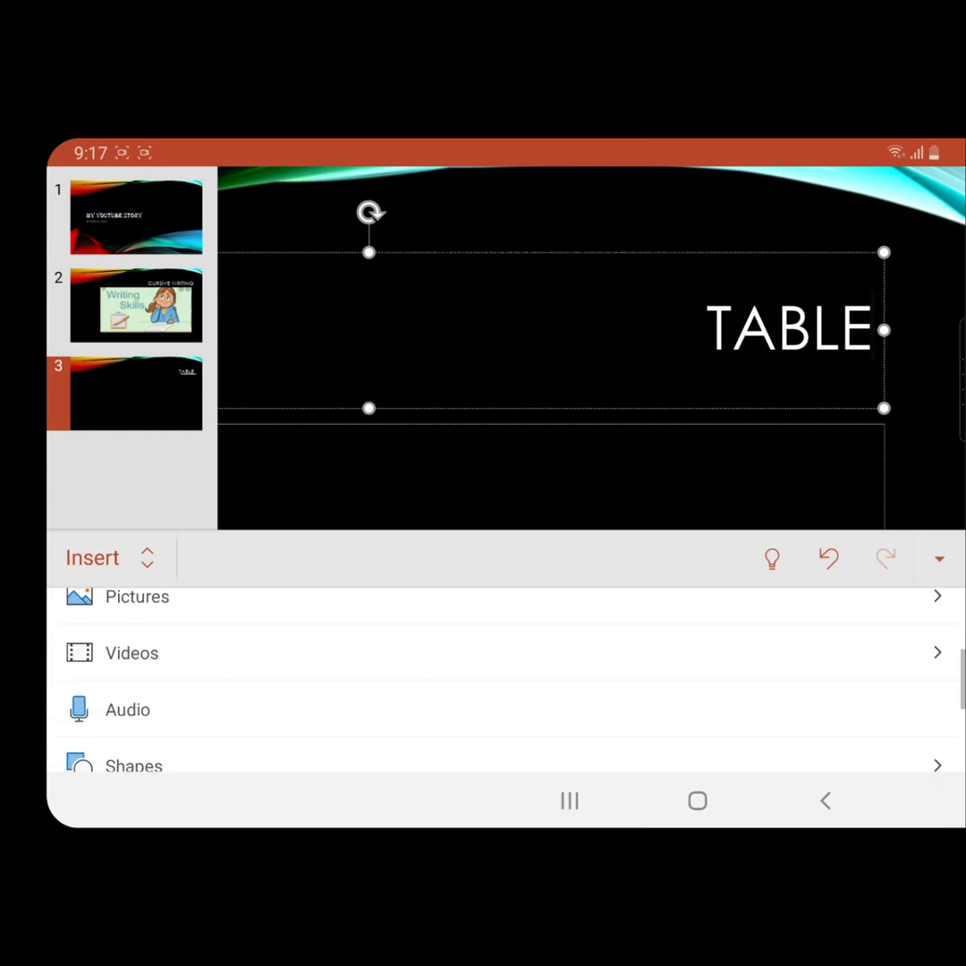
scroll(501, 680, up, 2)
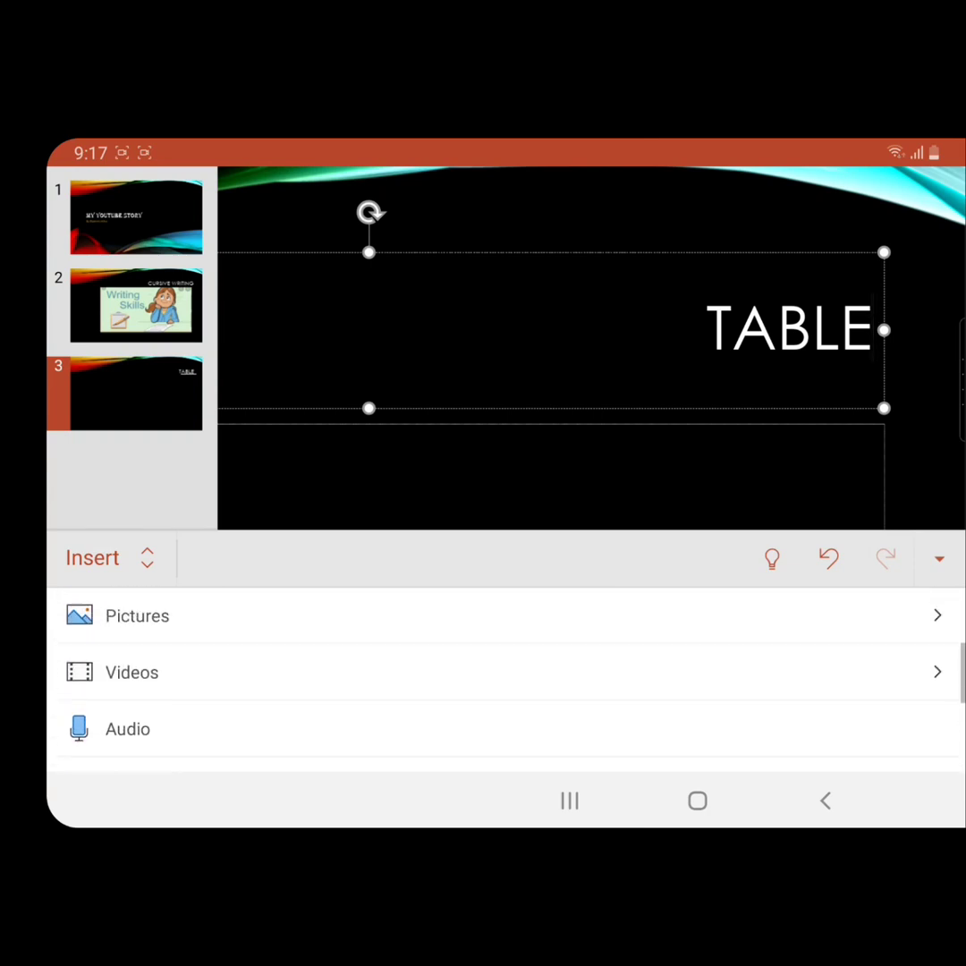
scroll(501, 680, up, 1)
scroll(501, 680, up, 1)
click(126, 651)
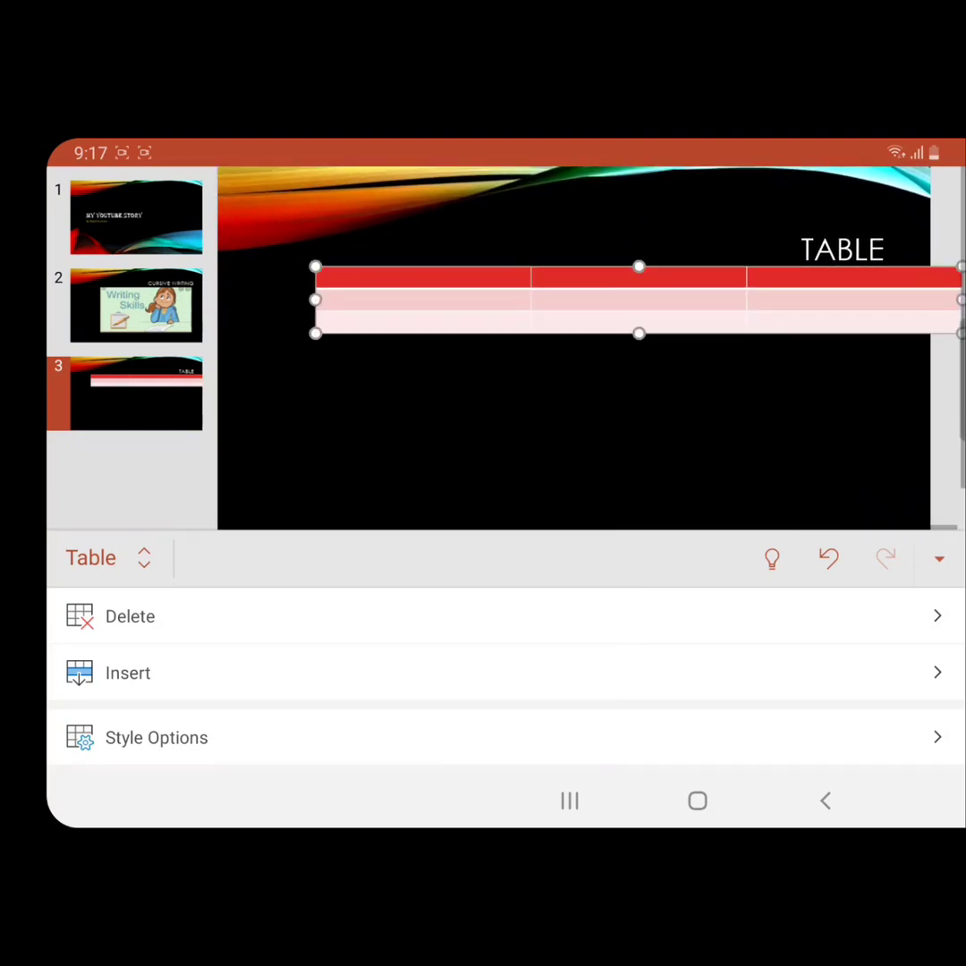
mouse_move(639, 300)
mouse_down()
mouse_move(611, 411)
mouse_move(611, 306)
mouse_up()
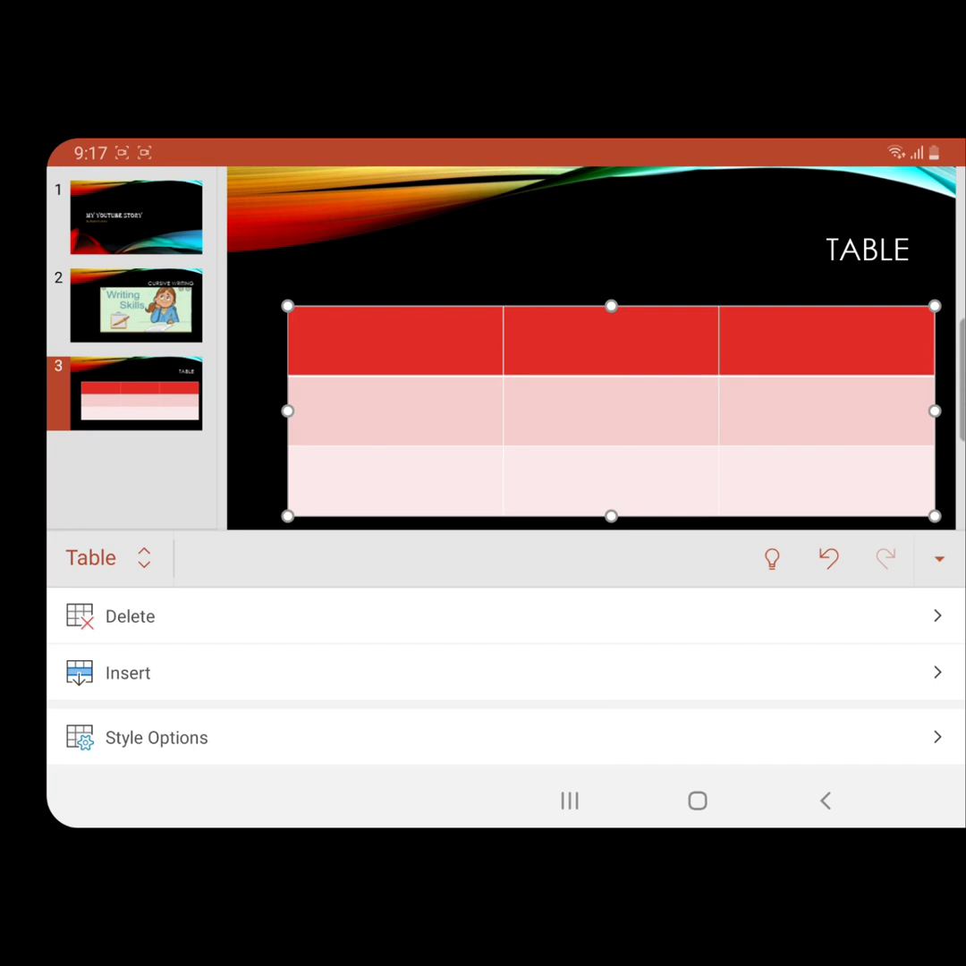
click(825, 800)
click(825, 801)
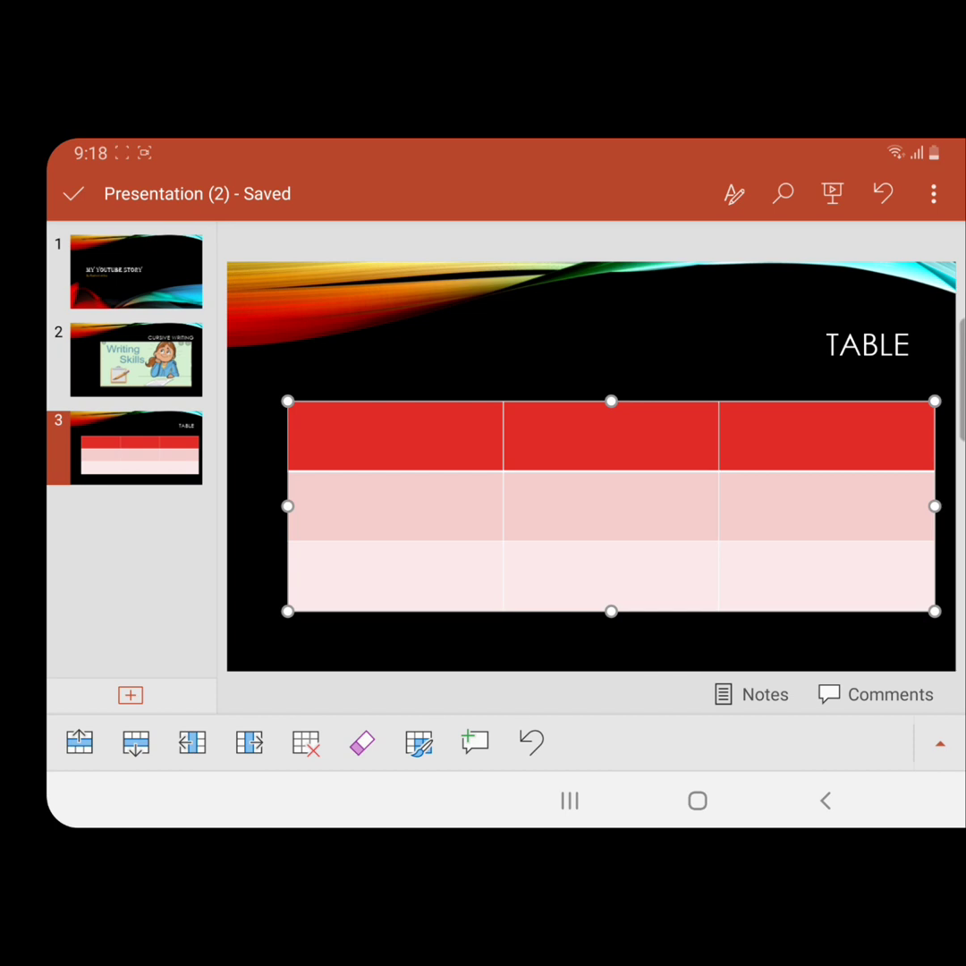
Add slide 4 and apply the Two Content layout to it.
click(129, 695)
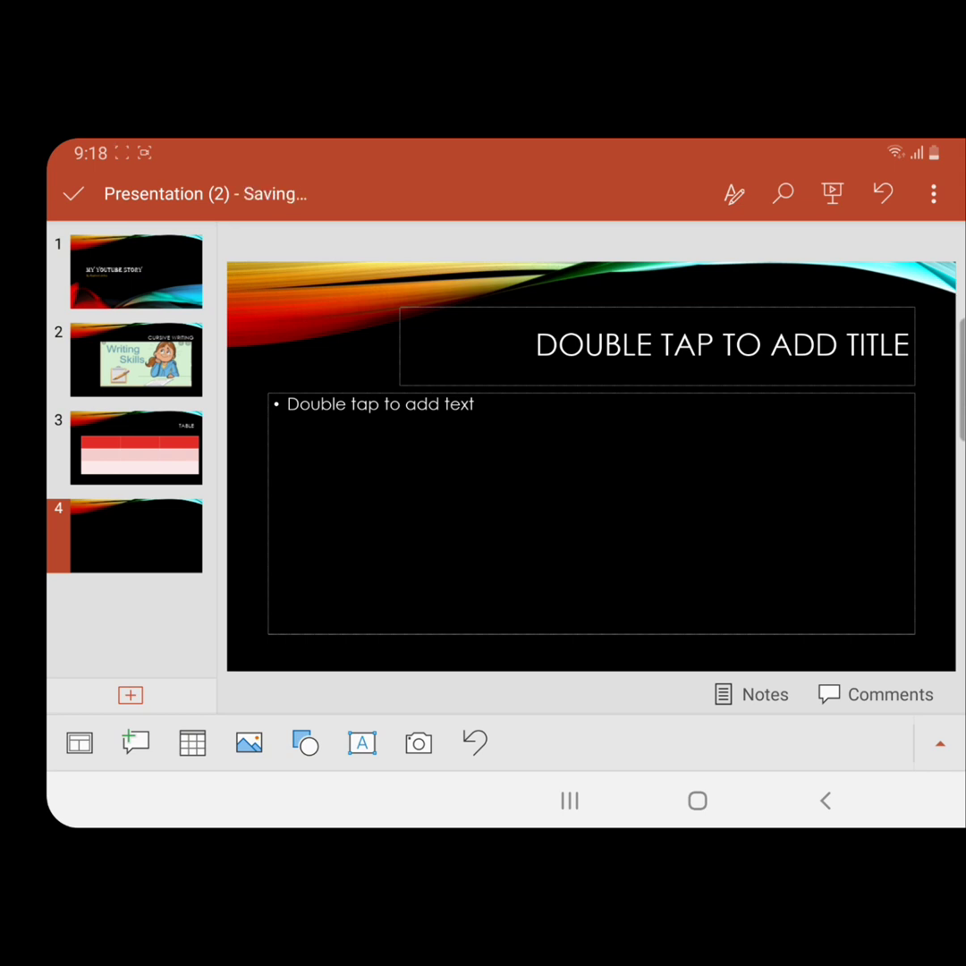
click(80, 743)
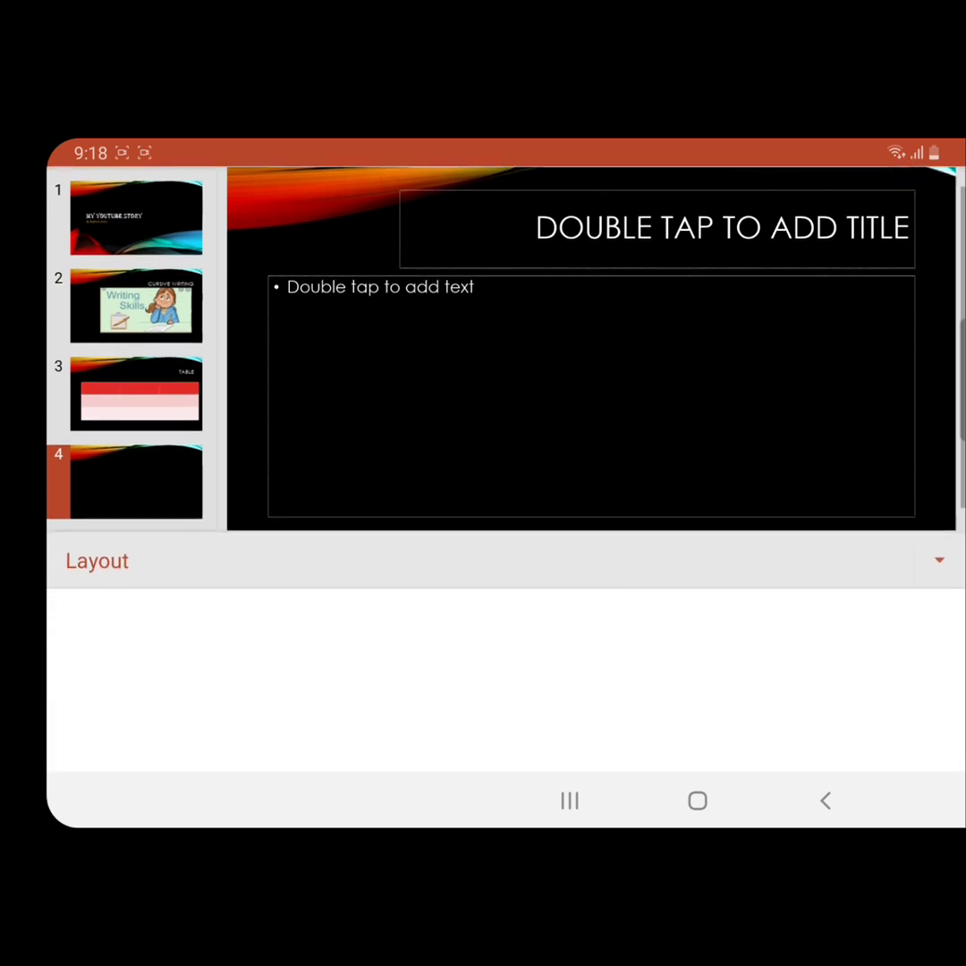
click(284, 684)
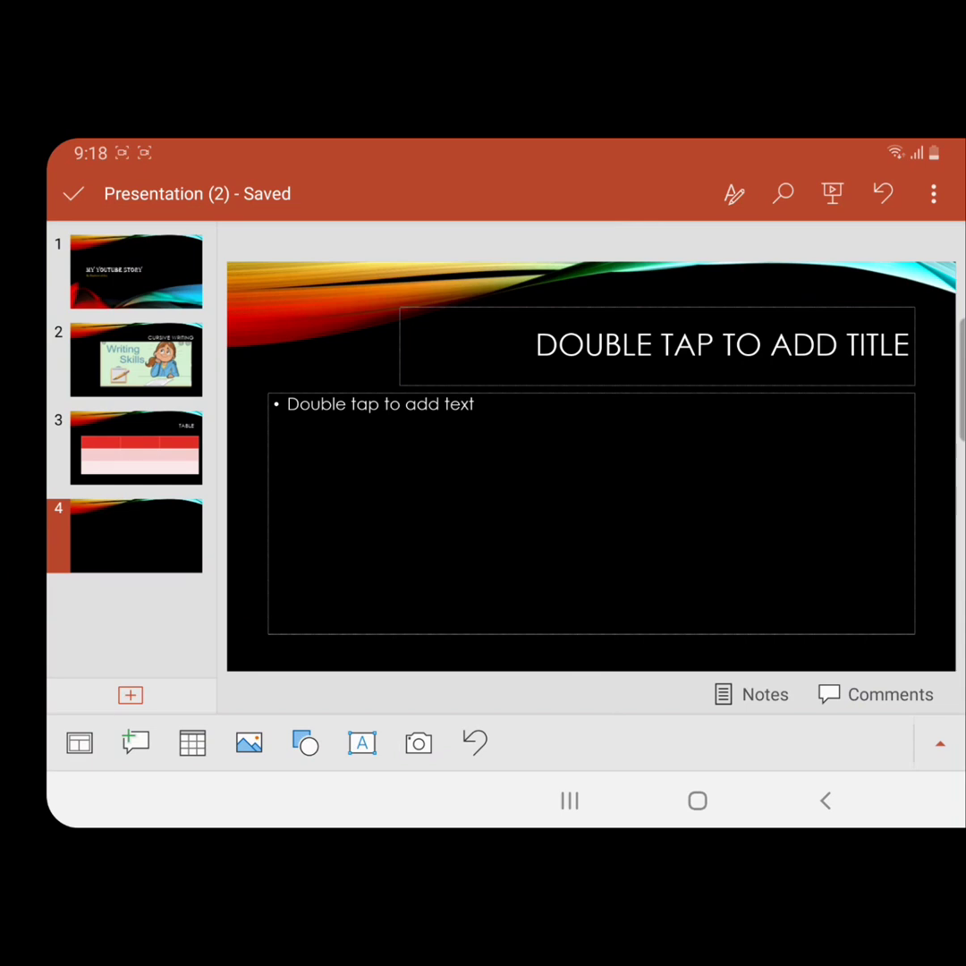
click(80, 743)
scroll(501, 680, down, 3)
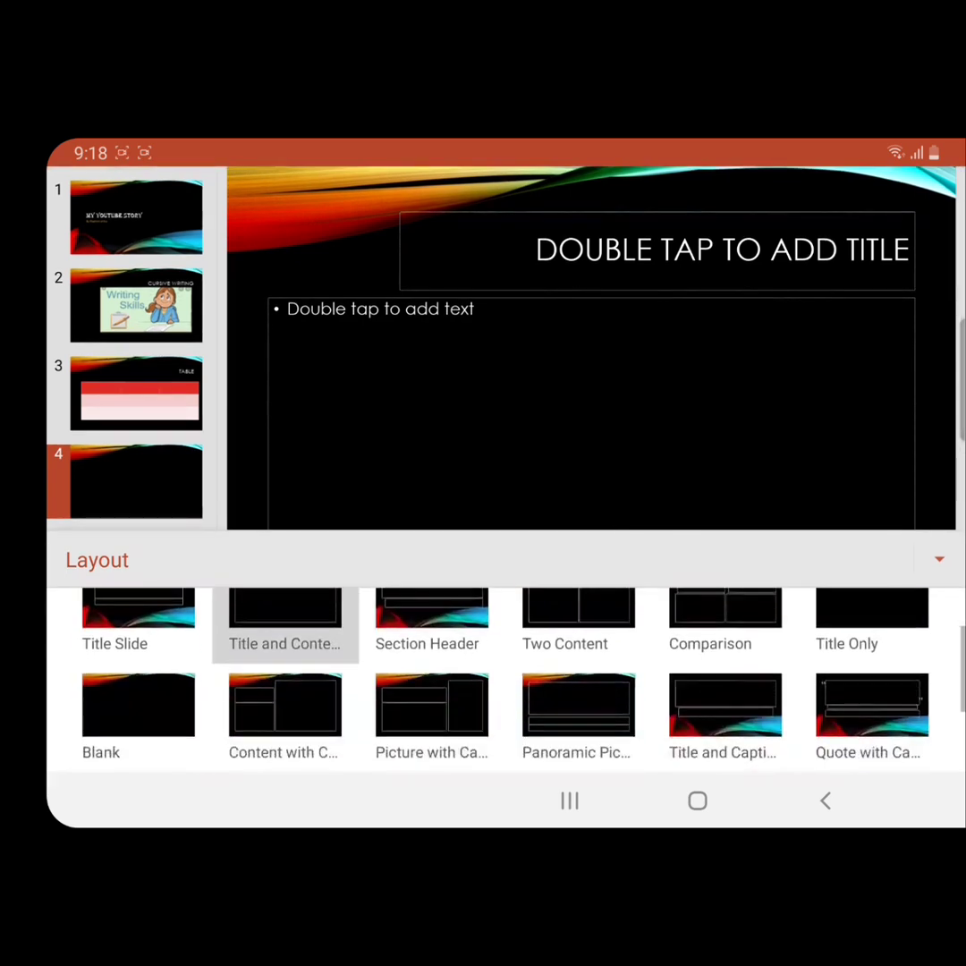
scroll(501, 680, up, 2)
scroll(502, 680, up, 2)
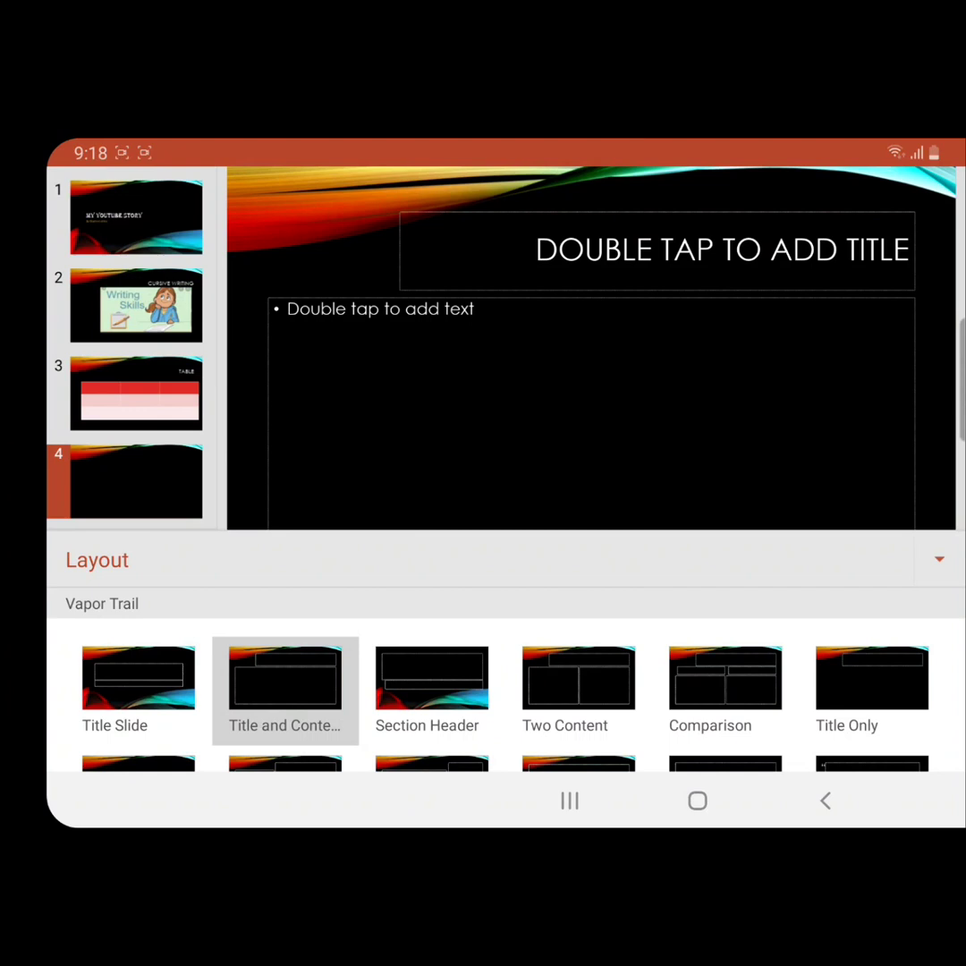
click(579, 678)
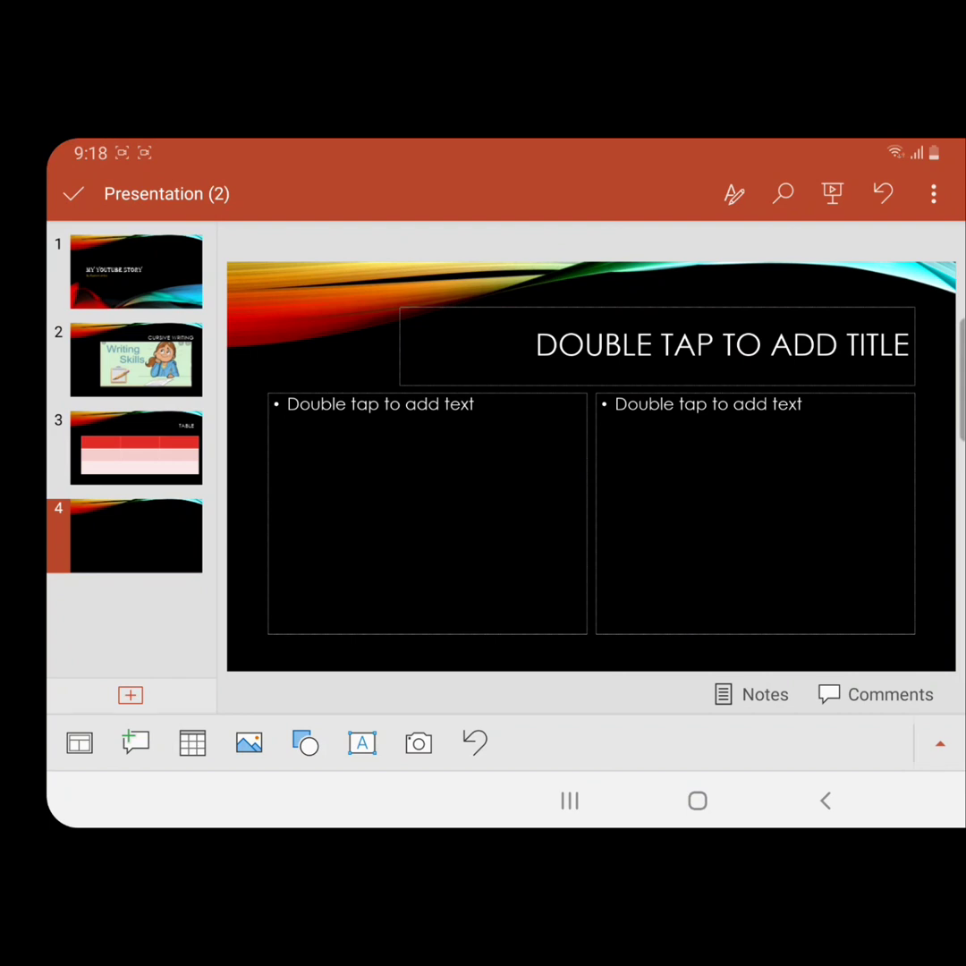
click(658, 346)
Title slide 4 THANKYOU, inserting the missing K to fix the spelling.
click(658, 346)
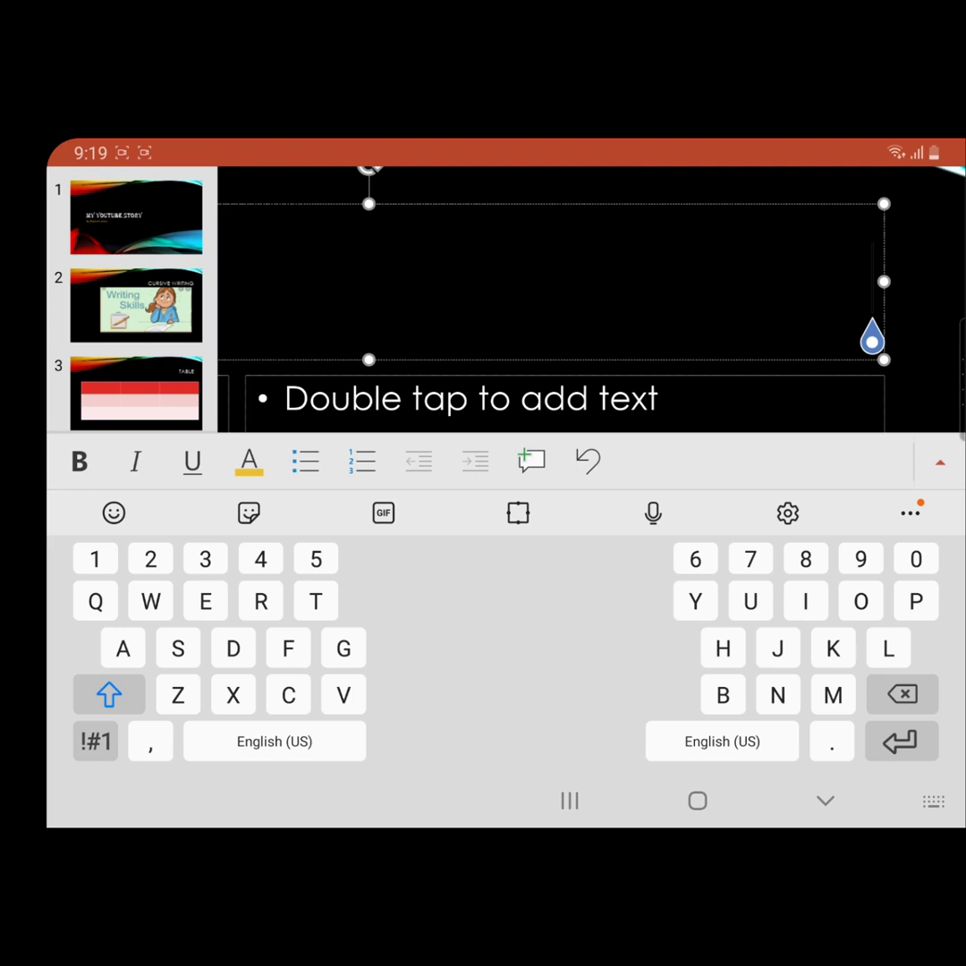
text(Th)
key(shift)
text(N)
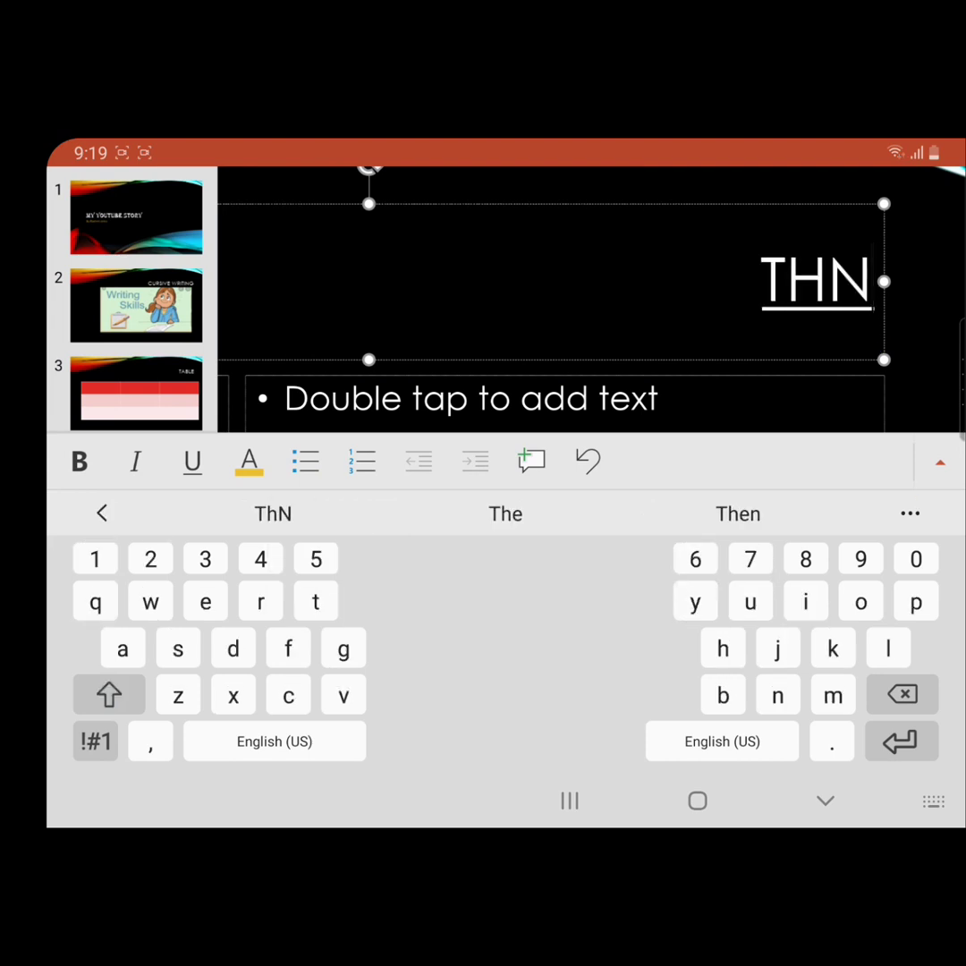
text(you)
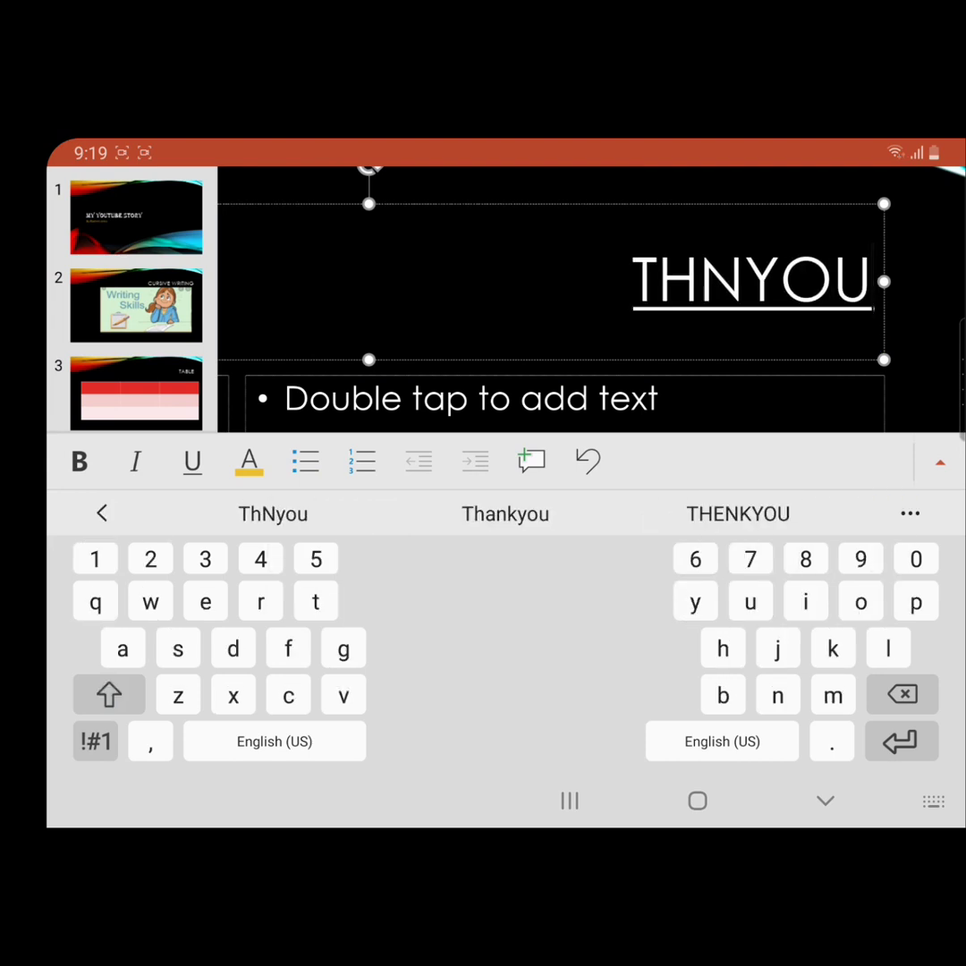
click(745, 279)
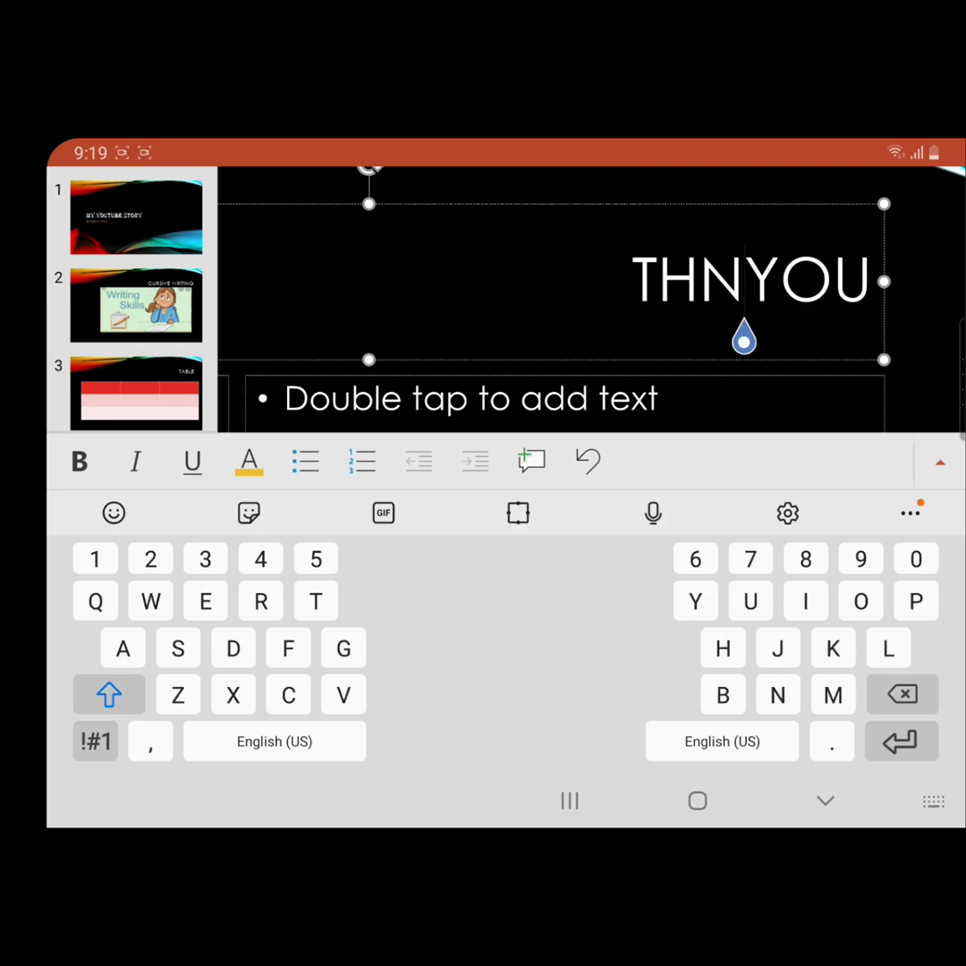
click(706, 279)
text(a)
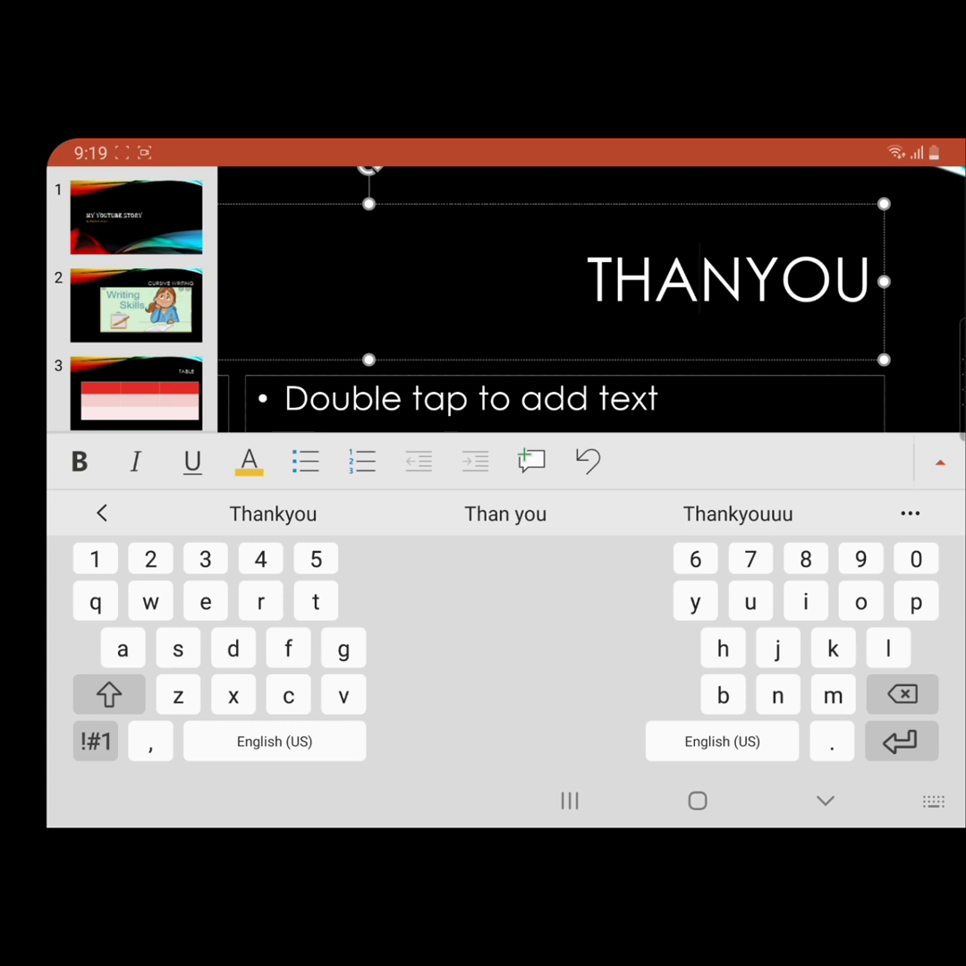
click(744, 281)
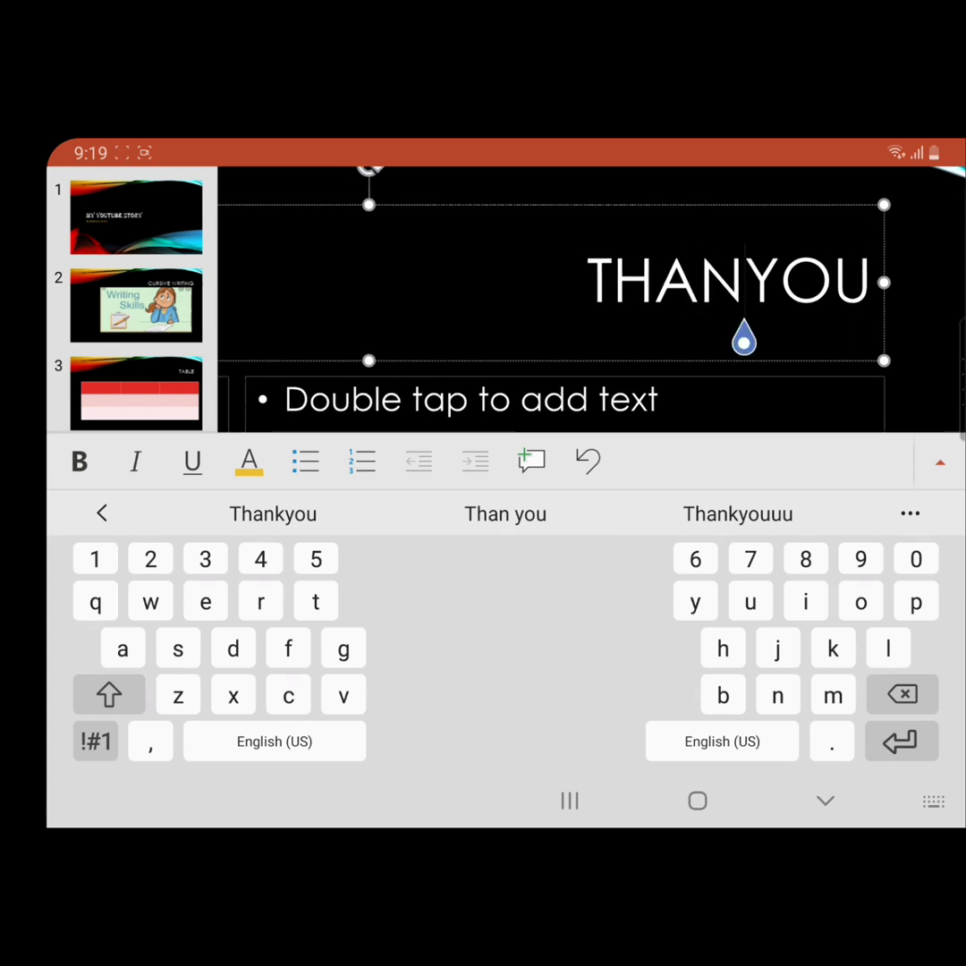
text(k)
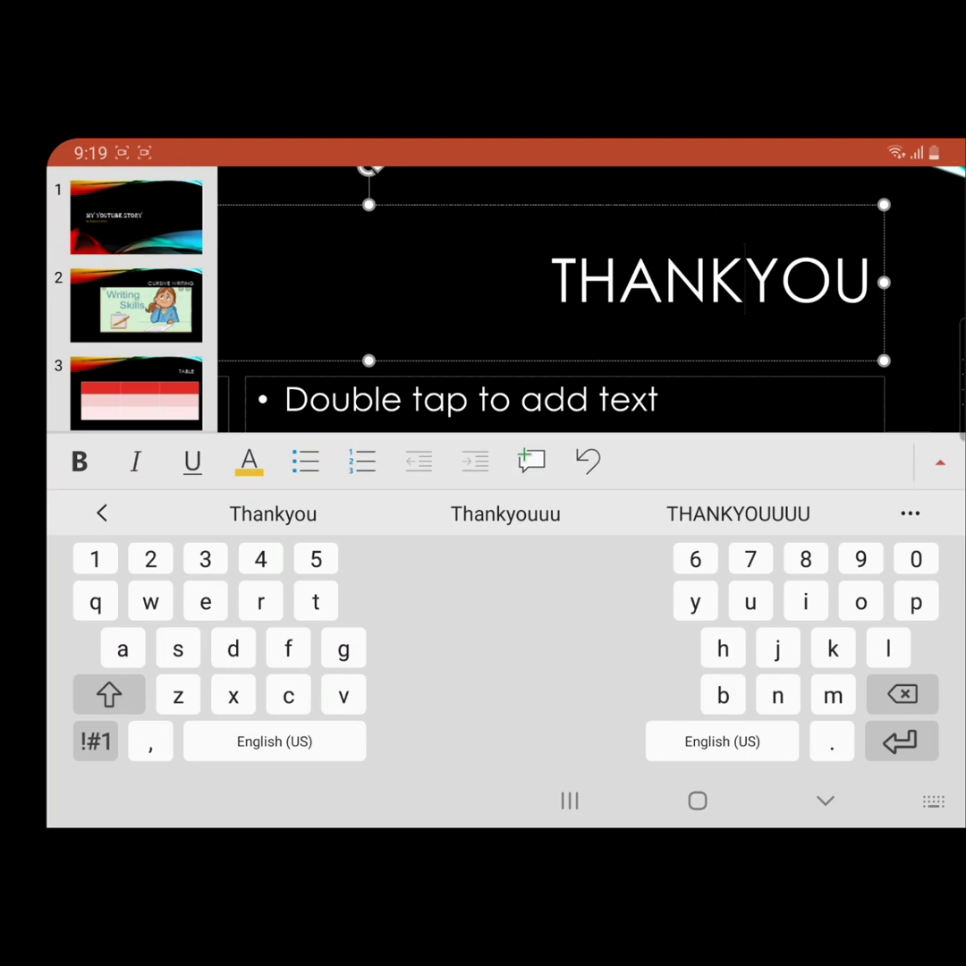
click(564, 400)
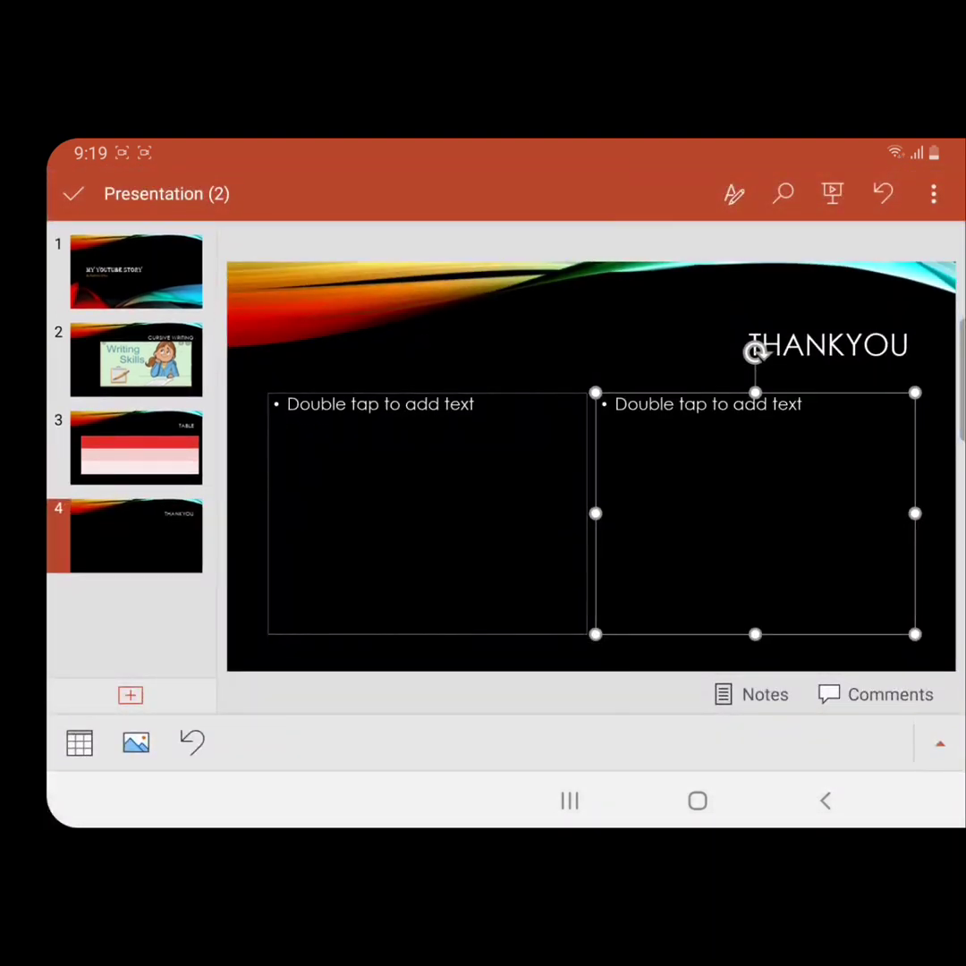
Place the channel uploads screenshot on the left half of slide 4, then start adding the Subscribe picture.
click(136, 742)
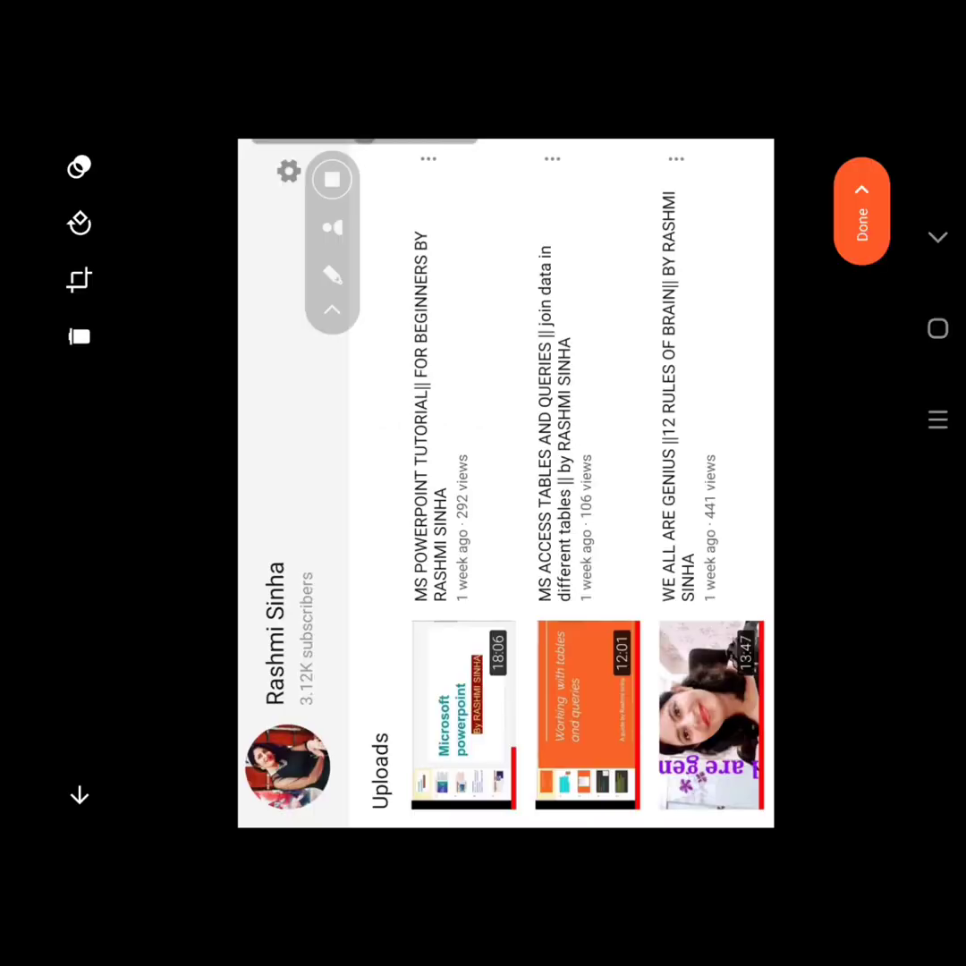
click(862, 211)
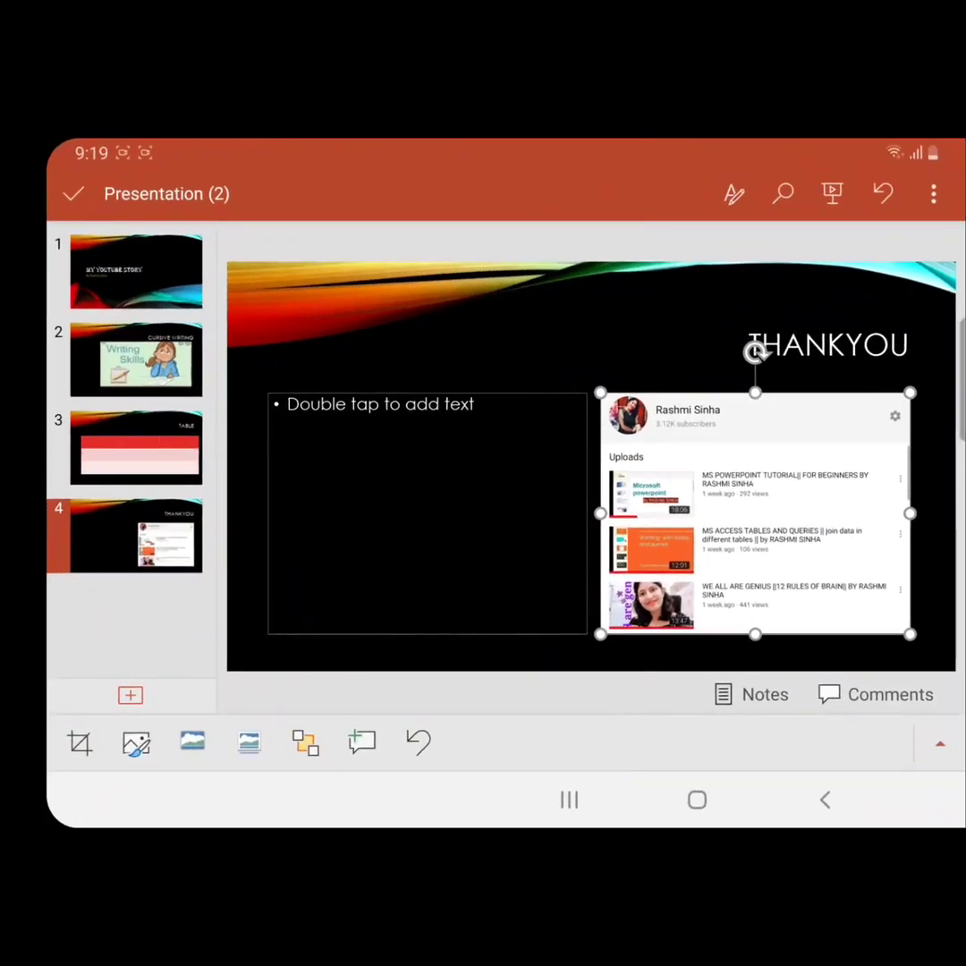
mouse_move(754, 511)
mouse_down()
mouse_move(686, 543)
mouse_move(432, 512)
mouse_up()
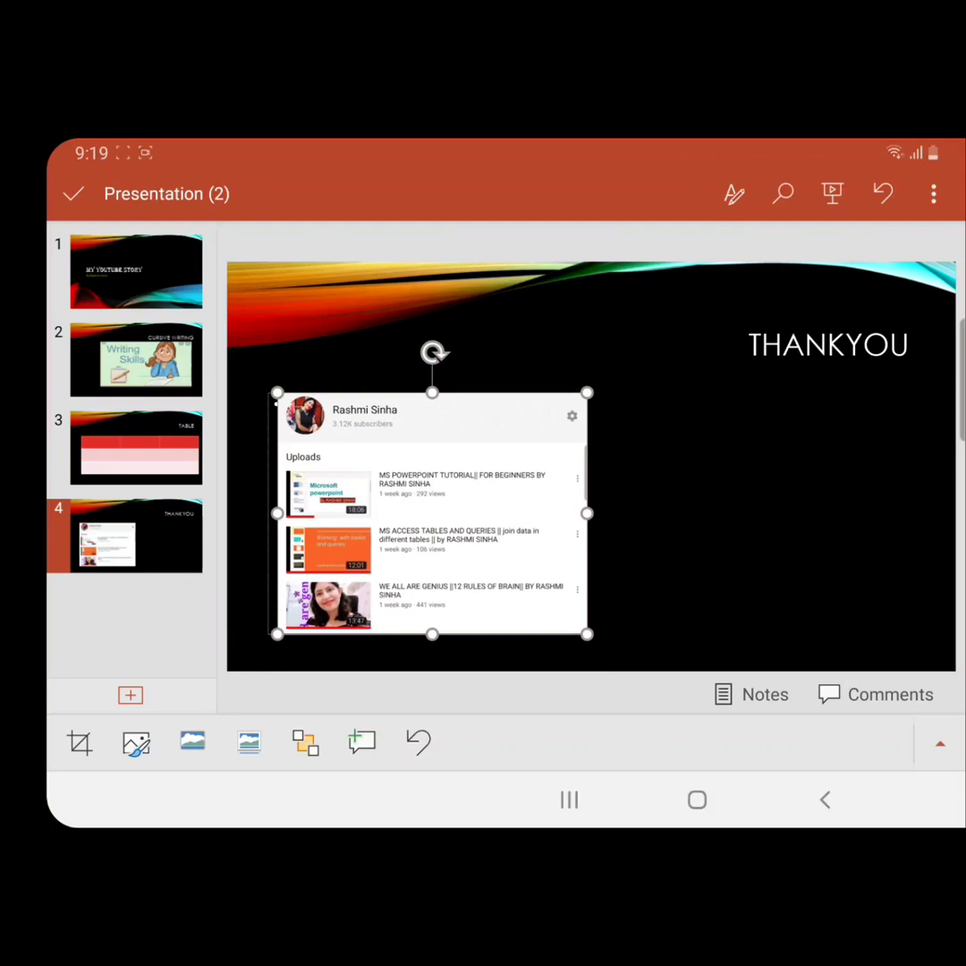
drag(432, 513, 424, 515)
click(769, 537)
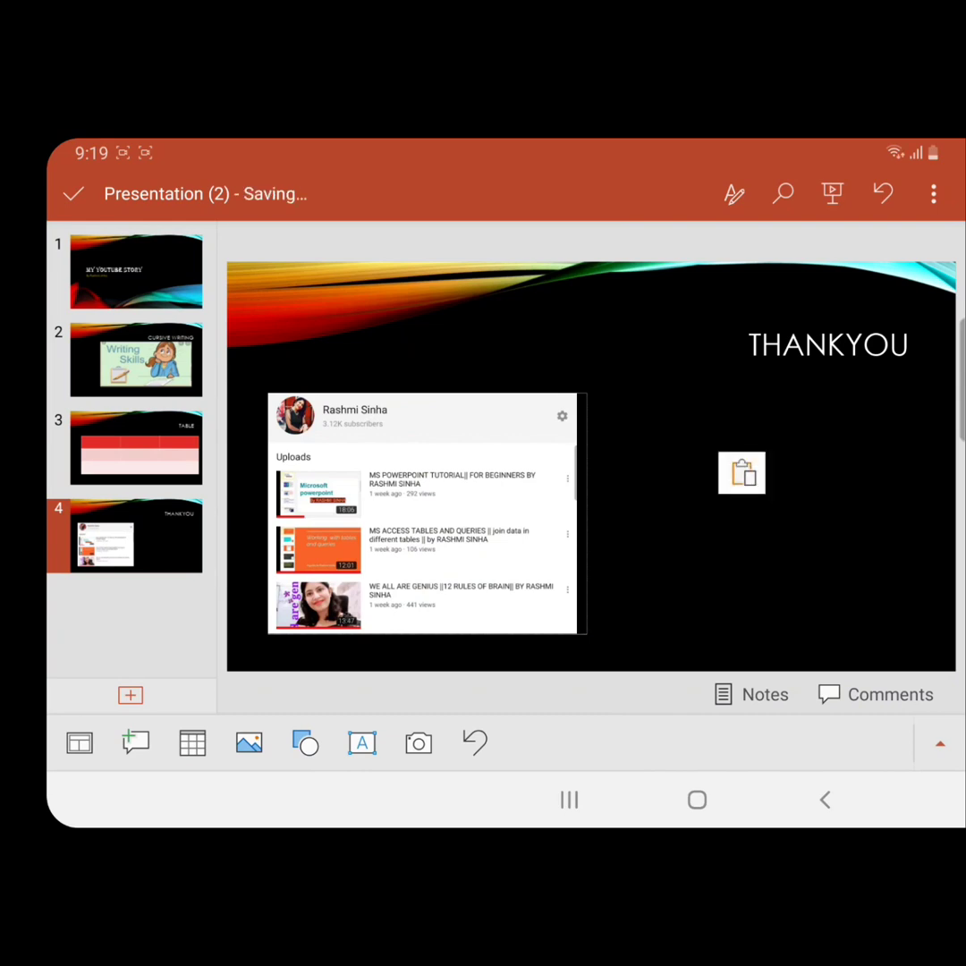
click(249, 743)
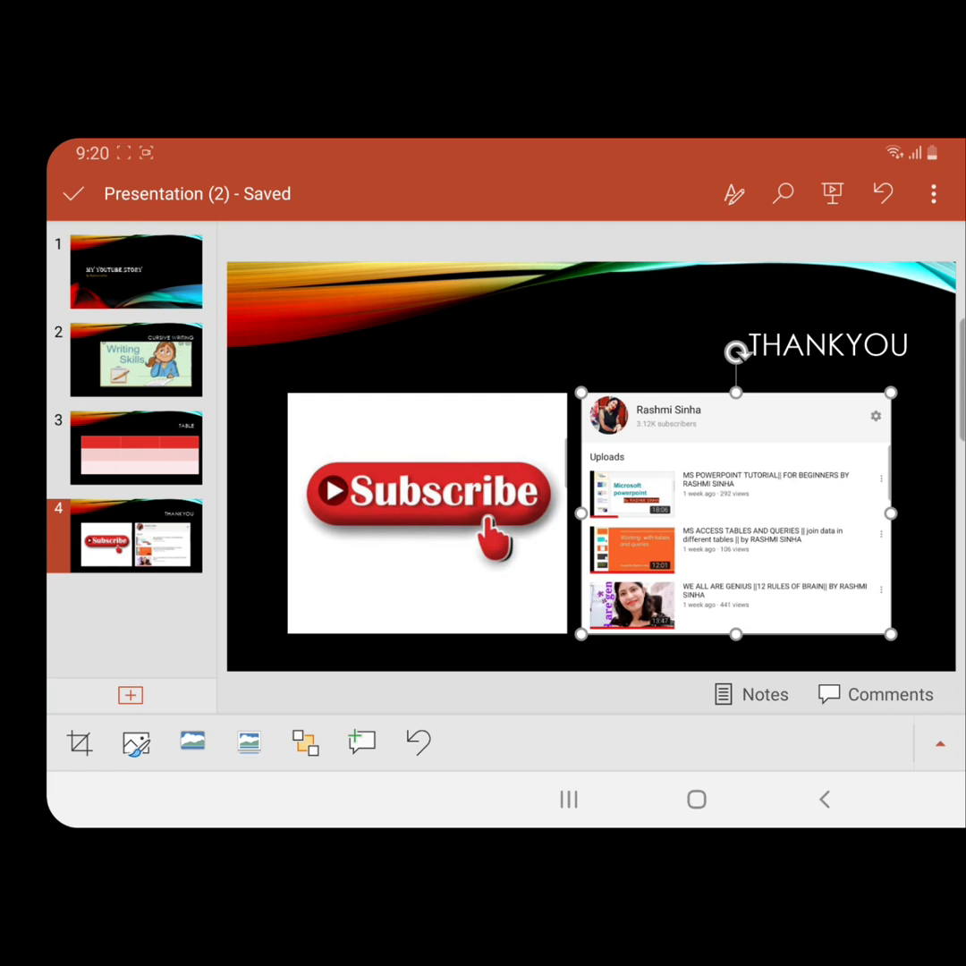
Browse through the four finished slides in full-width view.
click(73, 193)
scroll(506, 483, down, 5)
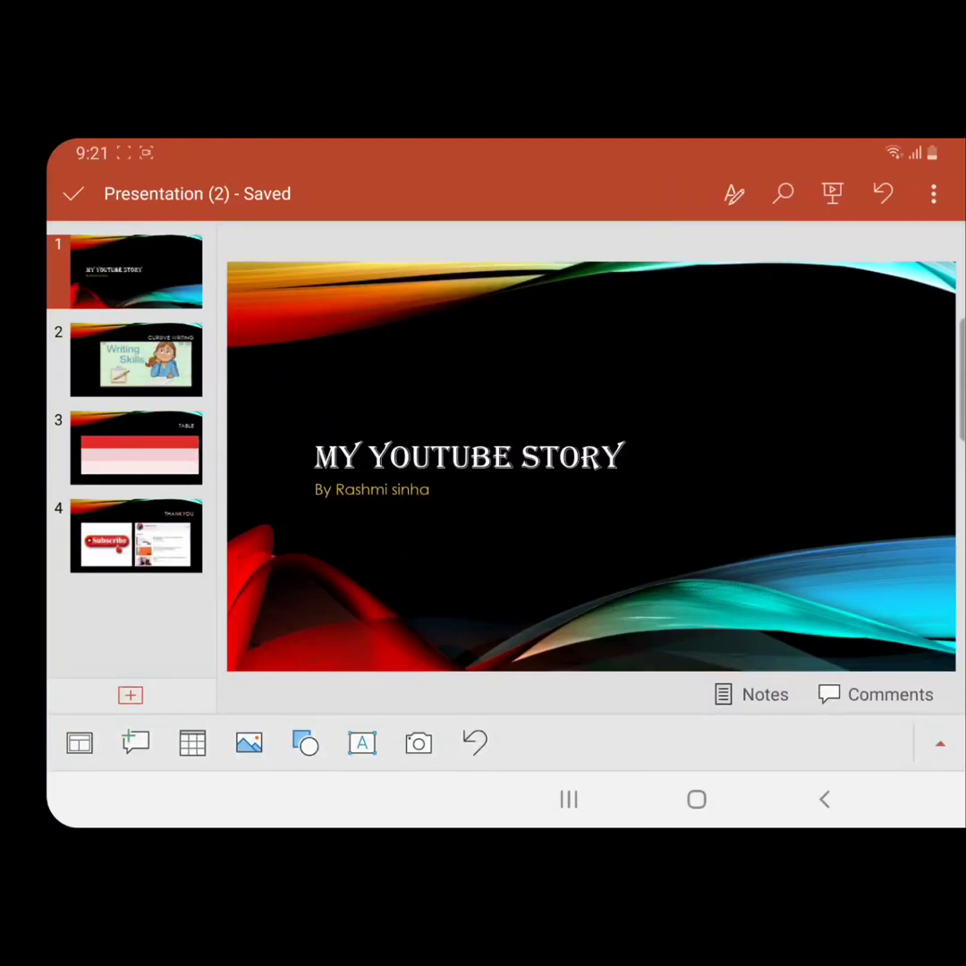
click(940, 744)
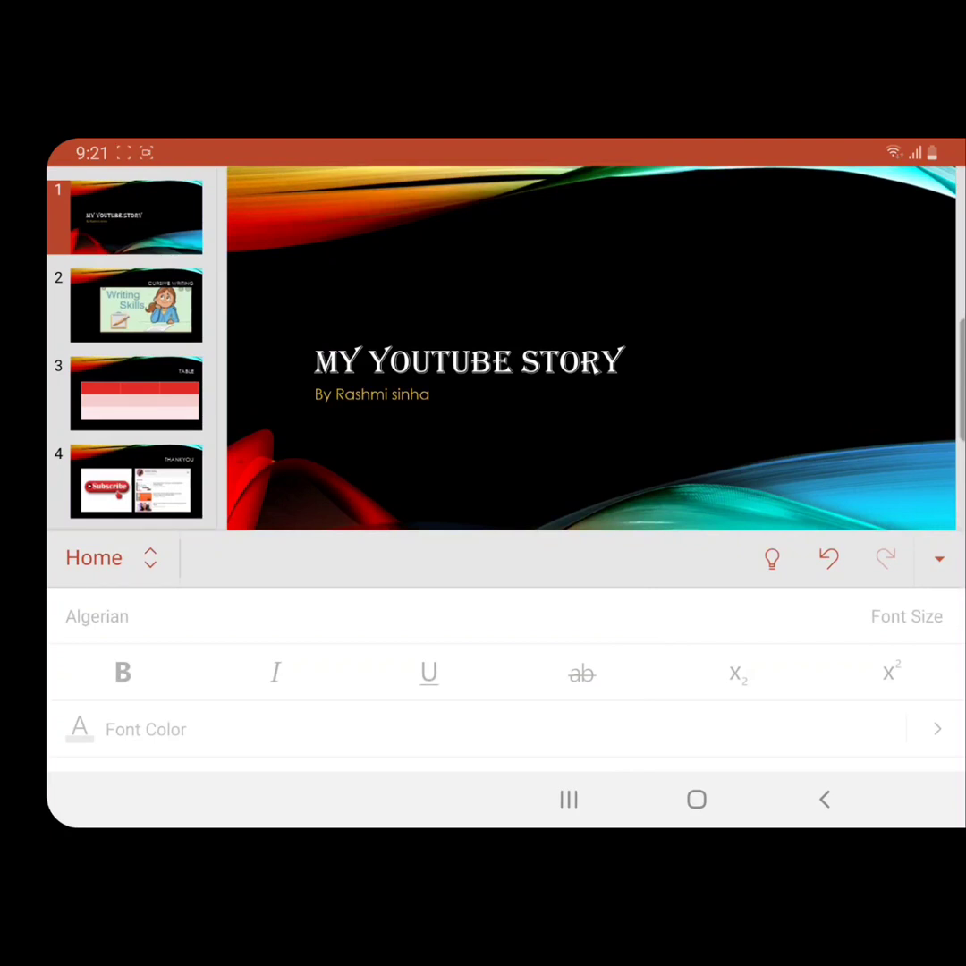
click(940, 558)
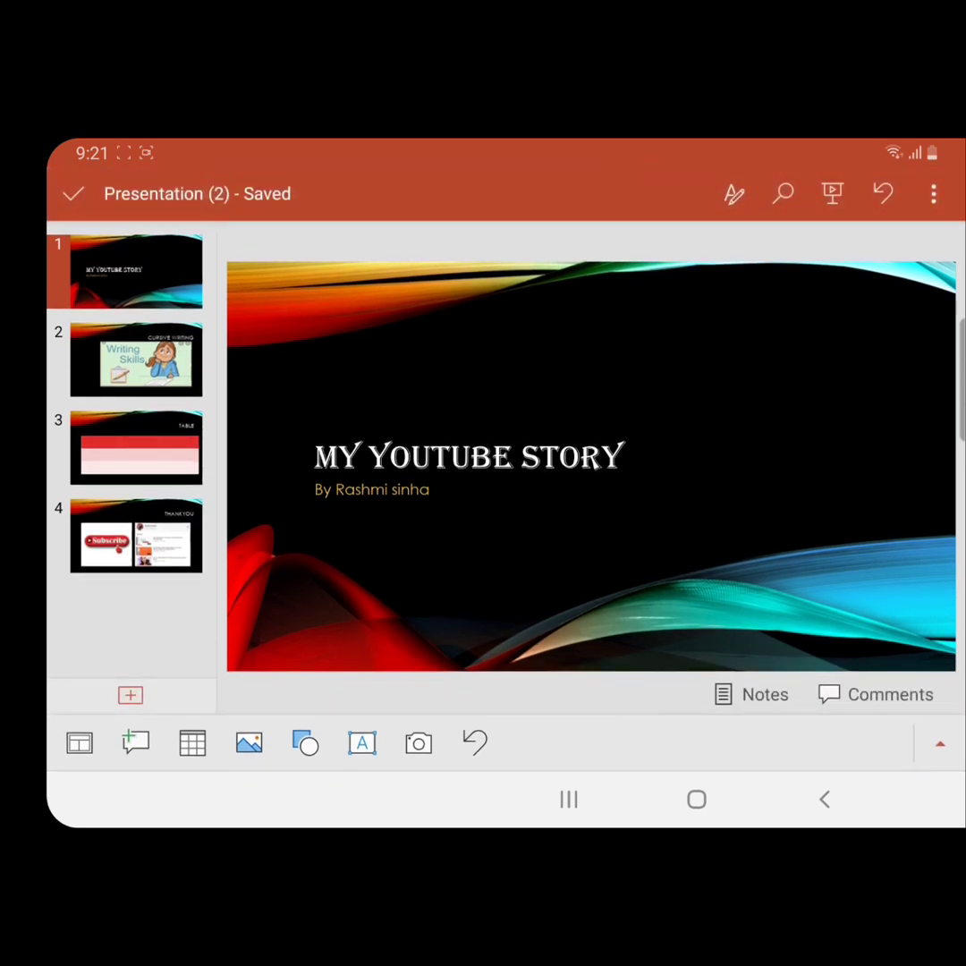
click(940, 743)
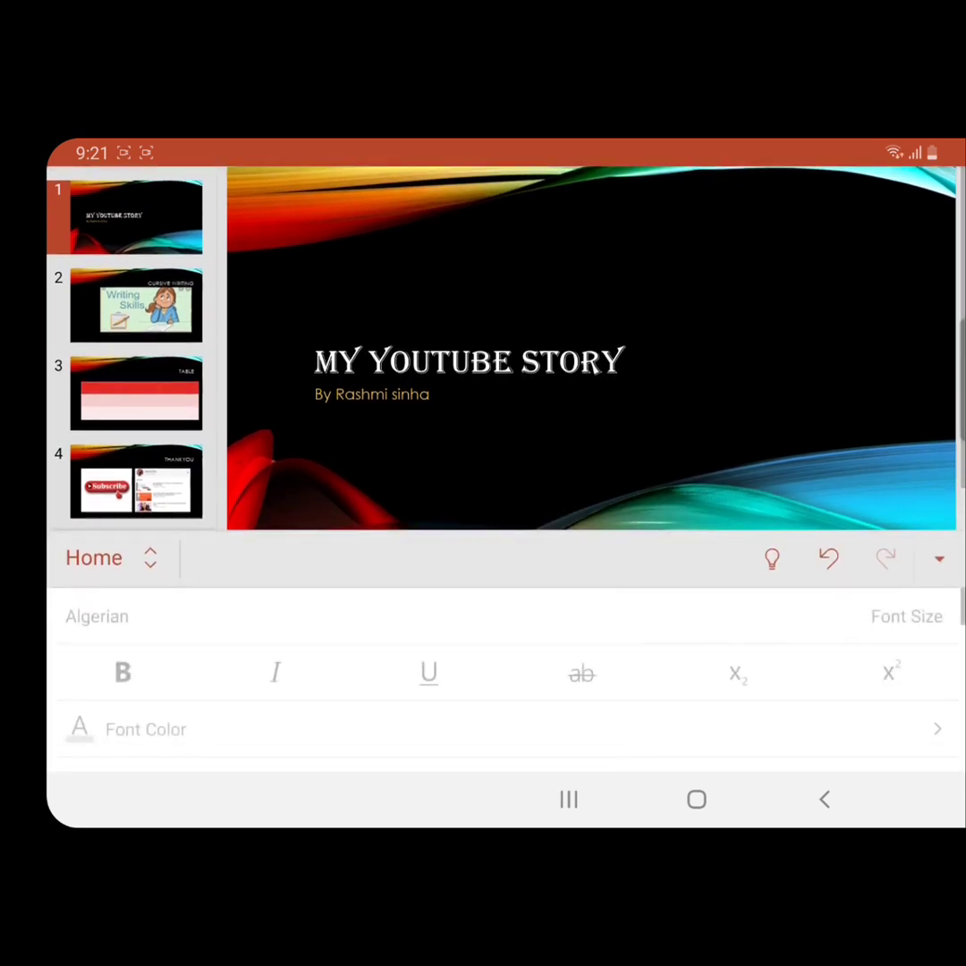
click(375, 394)
click(486, 438)
click(486, 438)
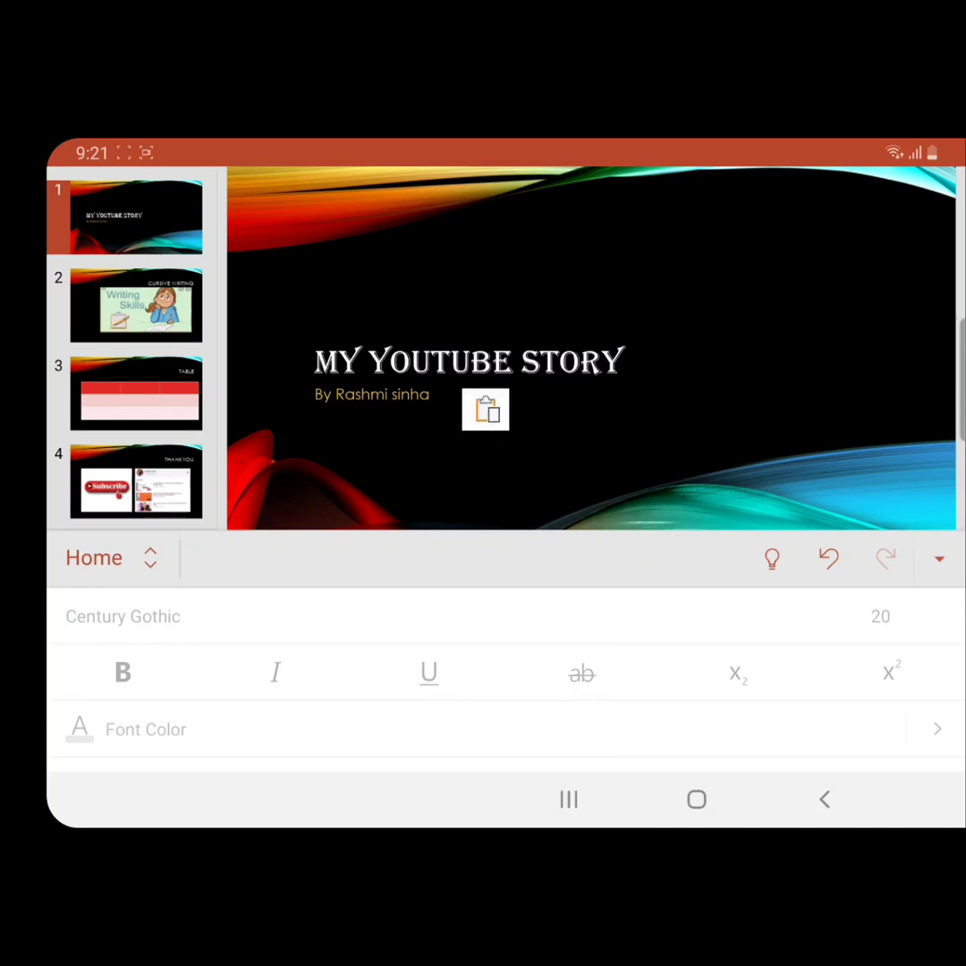
click(940, 559)
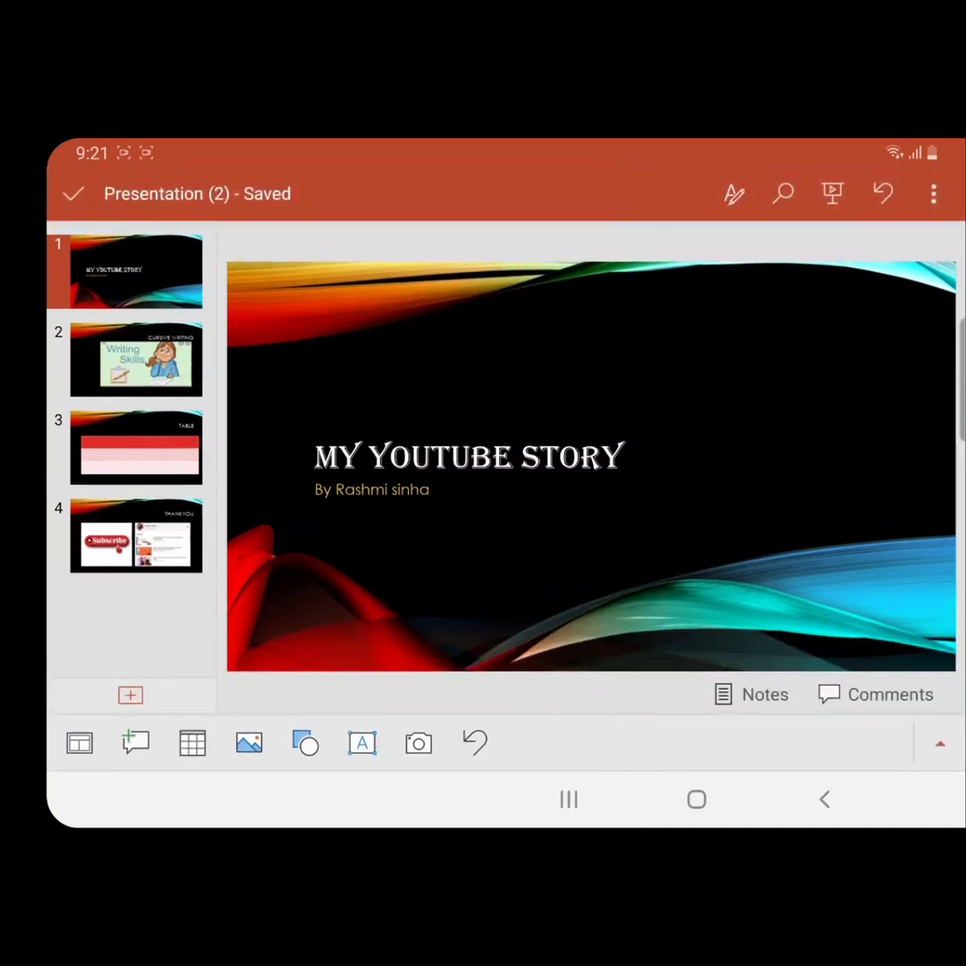